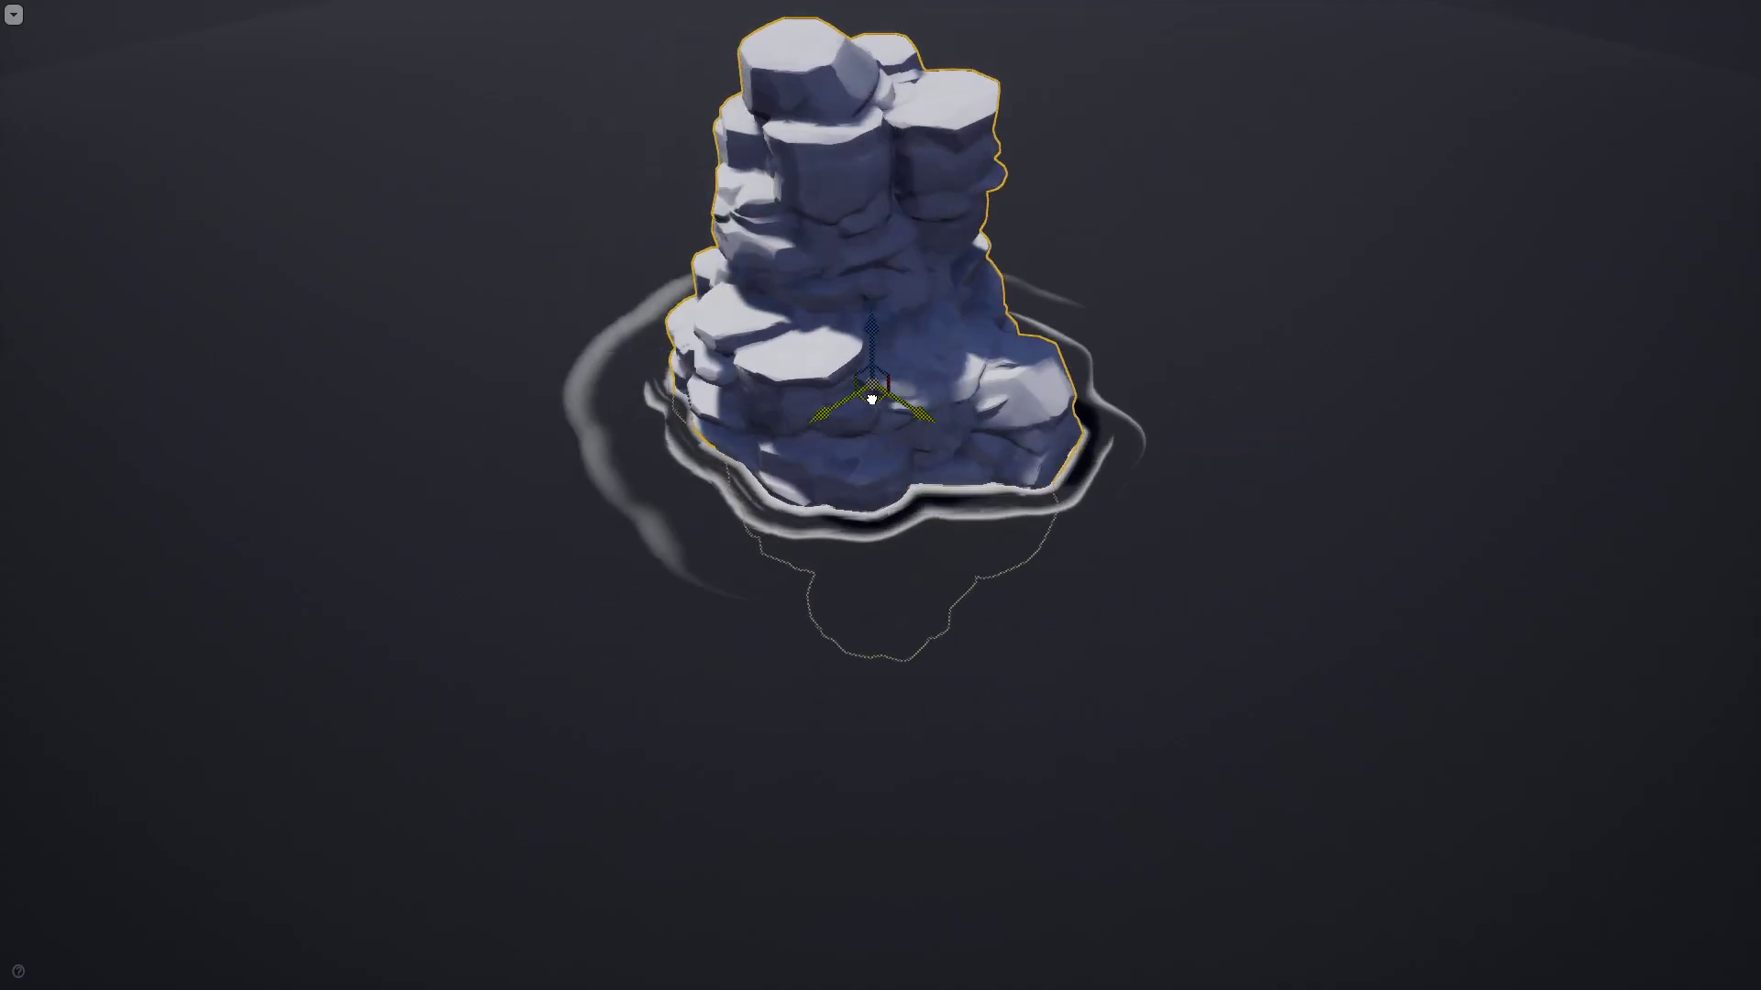
Step: Rotate the rock in the water so that it lies tilted onto its side
key(e)
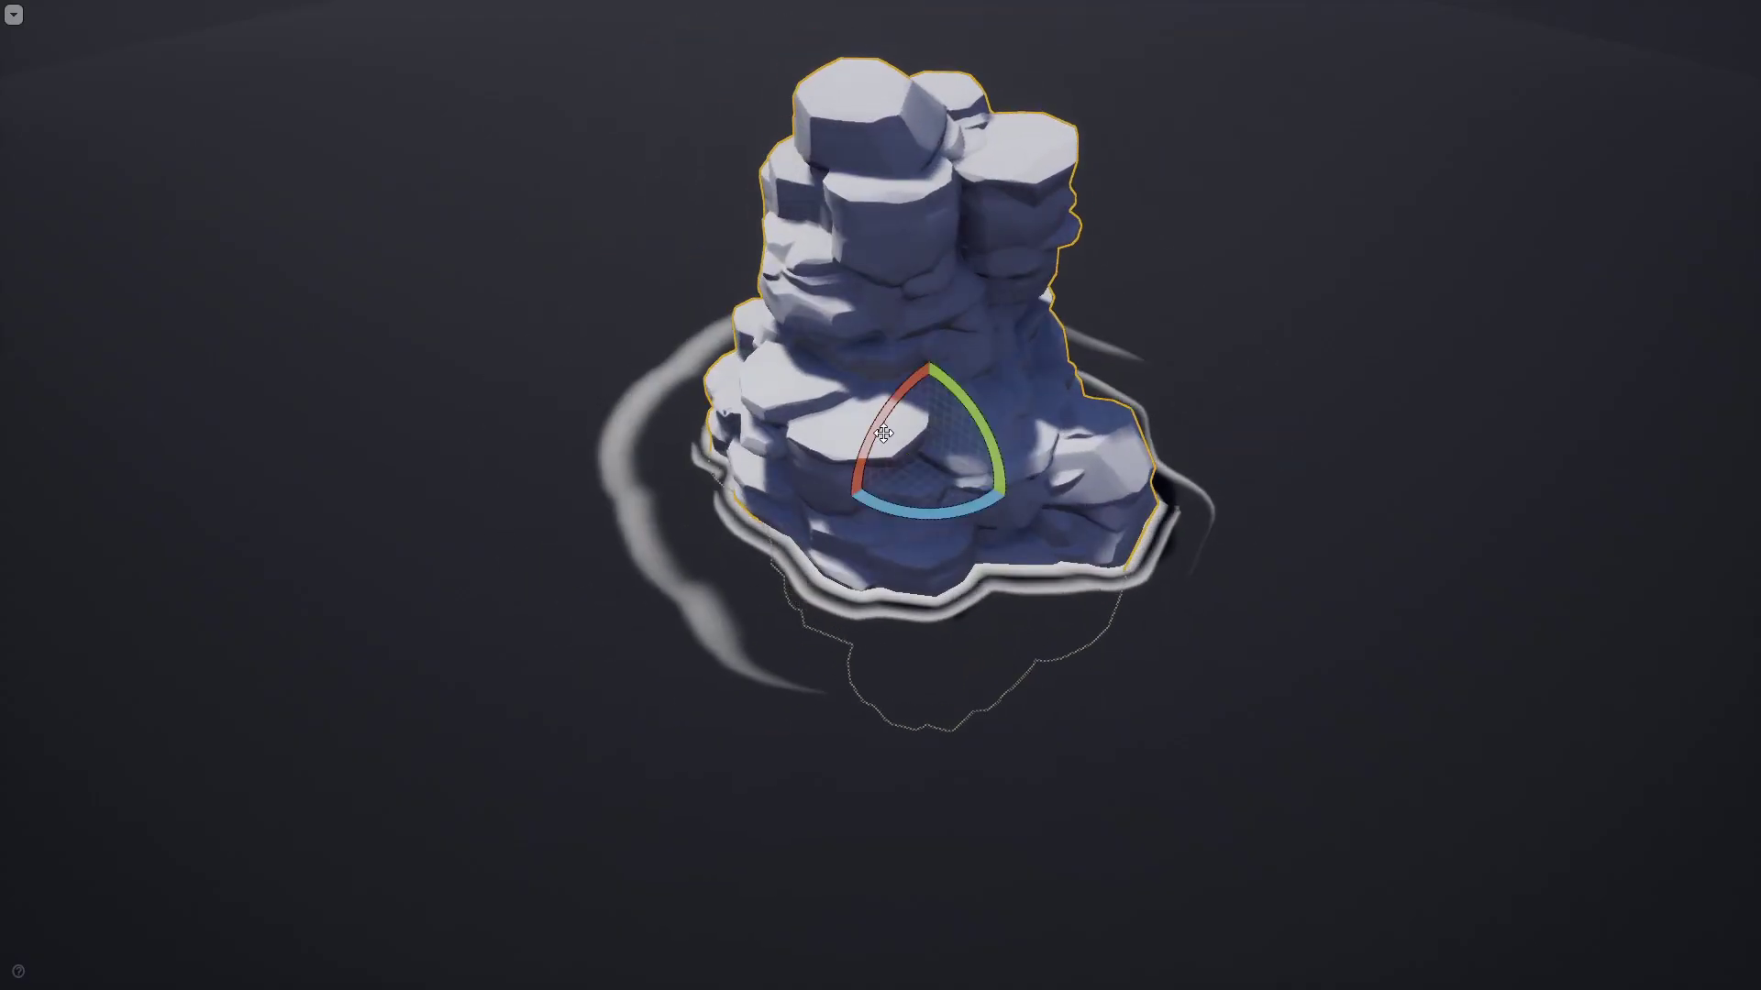
drag(982, 459, 972, 367)
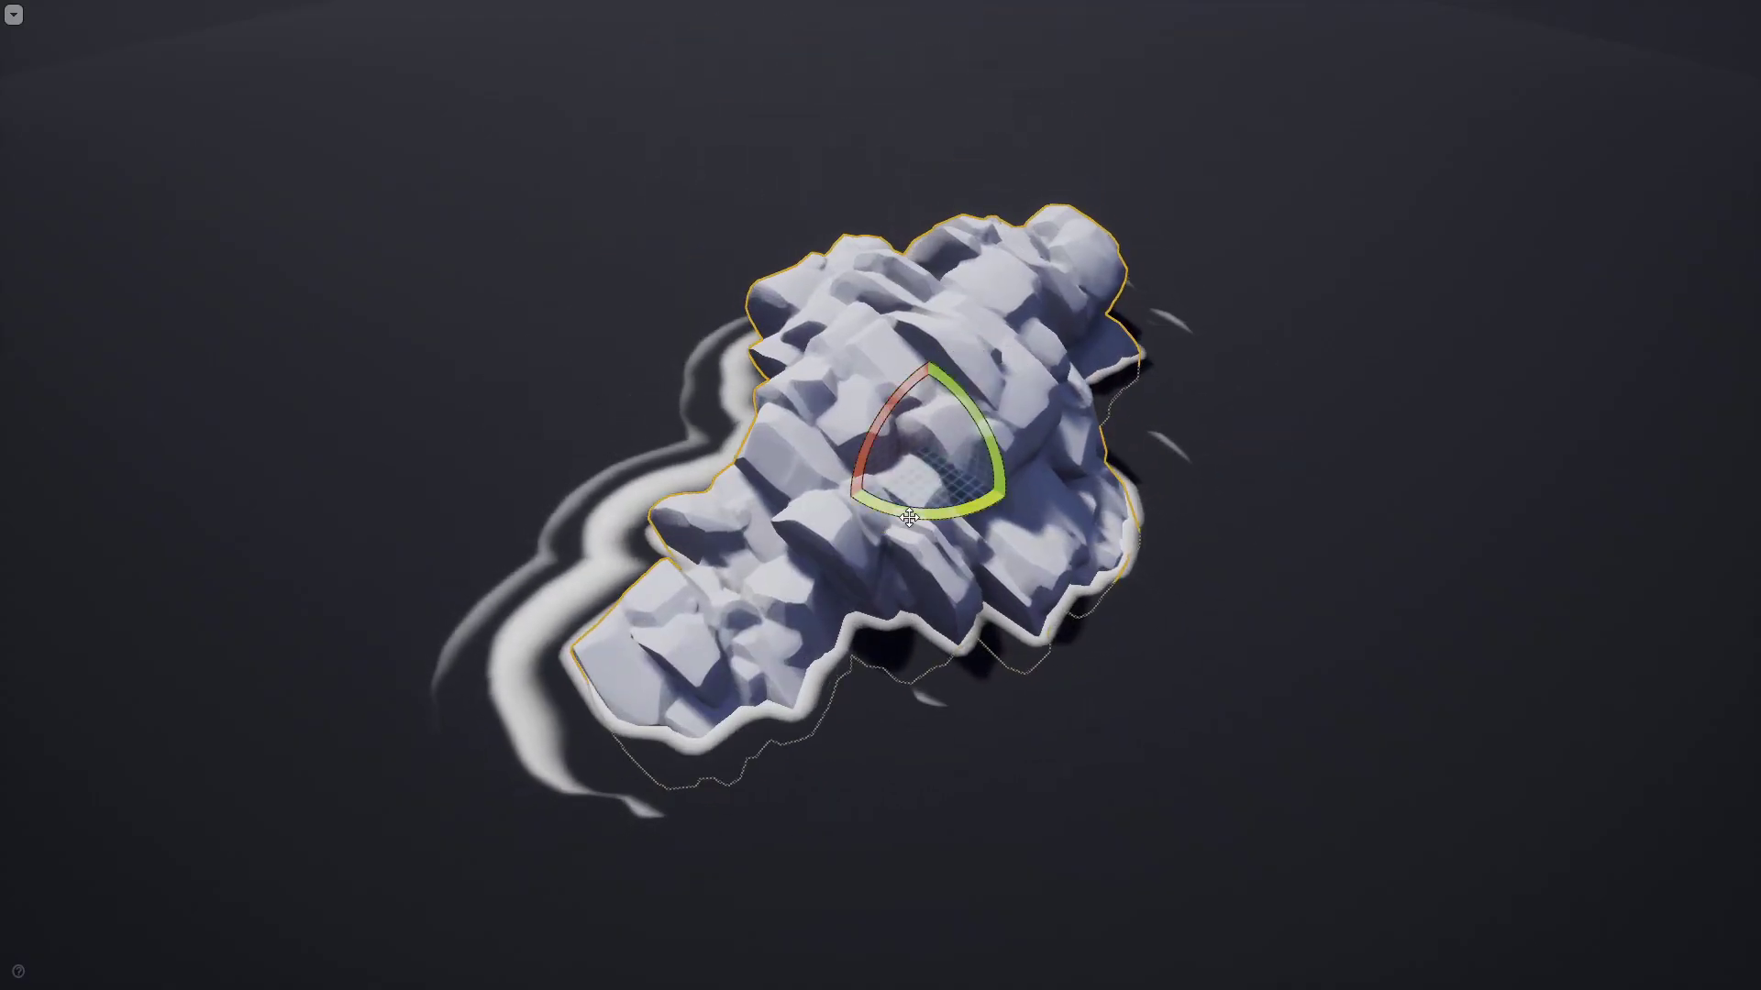
Step: Duplicate the rock to place copies behind the original in the water, rotating each copy to a different orientation
key(w)
alt+drag(915, 436, 724, 202)
key(e)
key(w)
key(e)
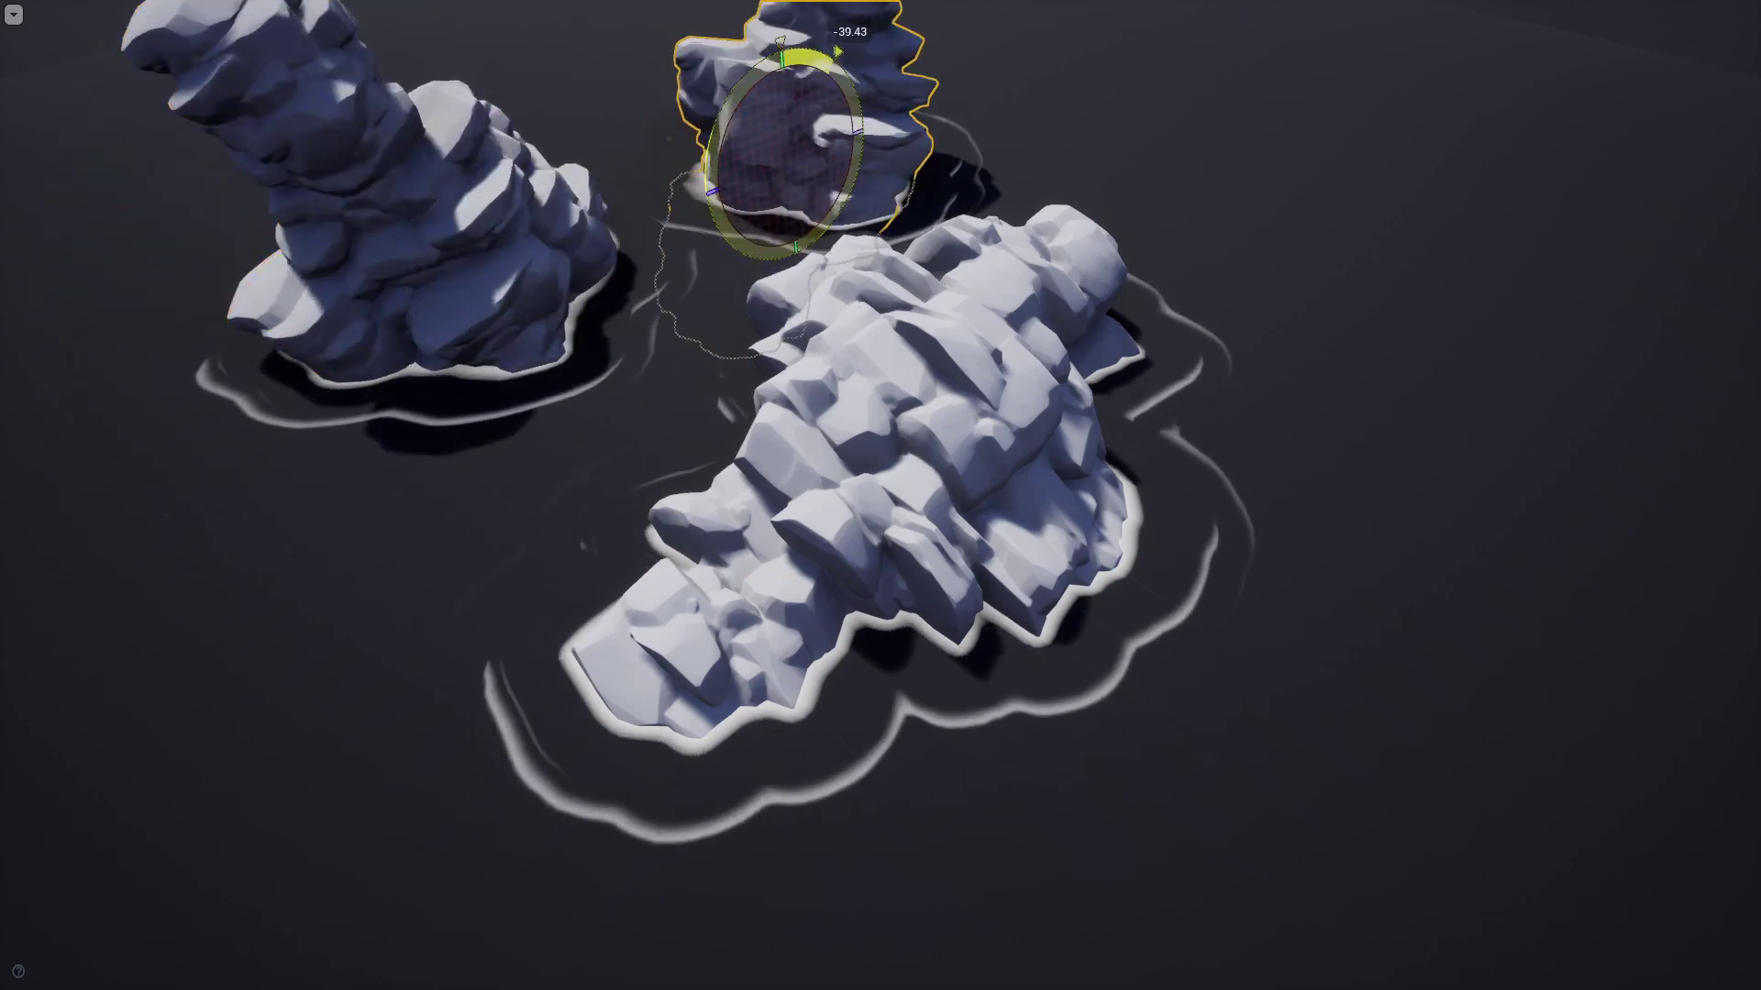
key(Escape)
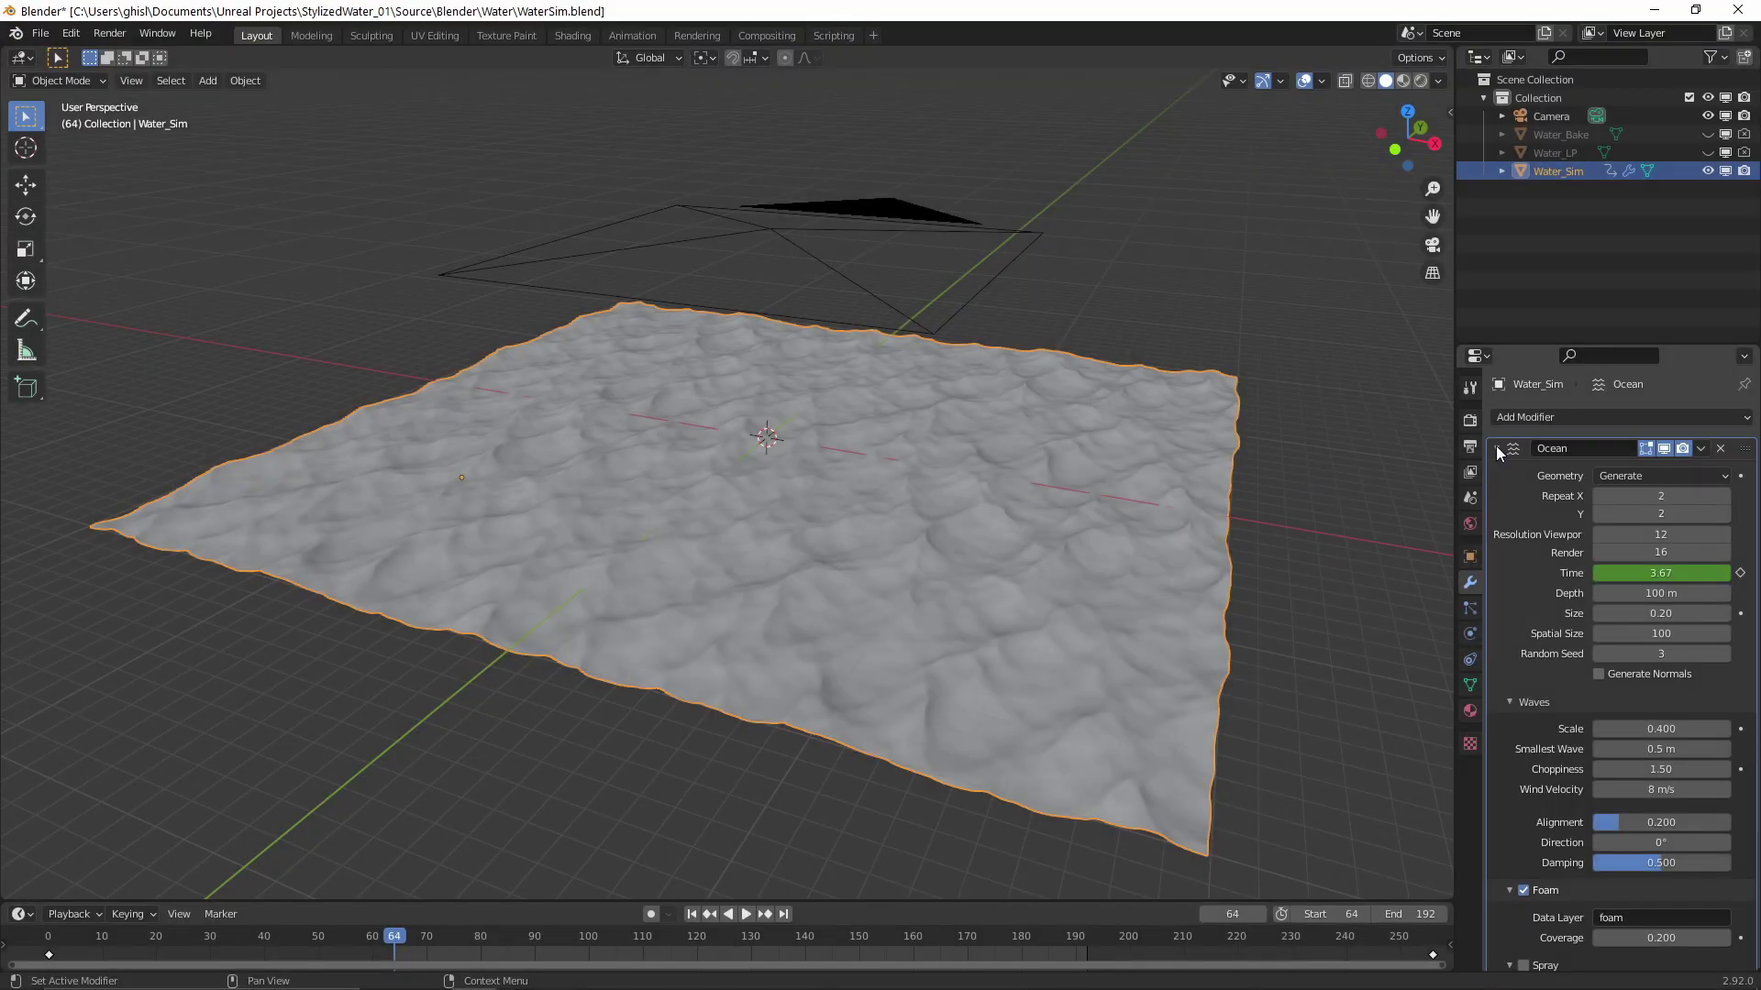
Step: Switch to Blender and play the animated ocean simulation of Water_Sim
key(space)
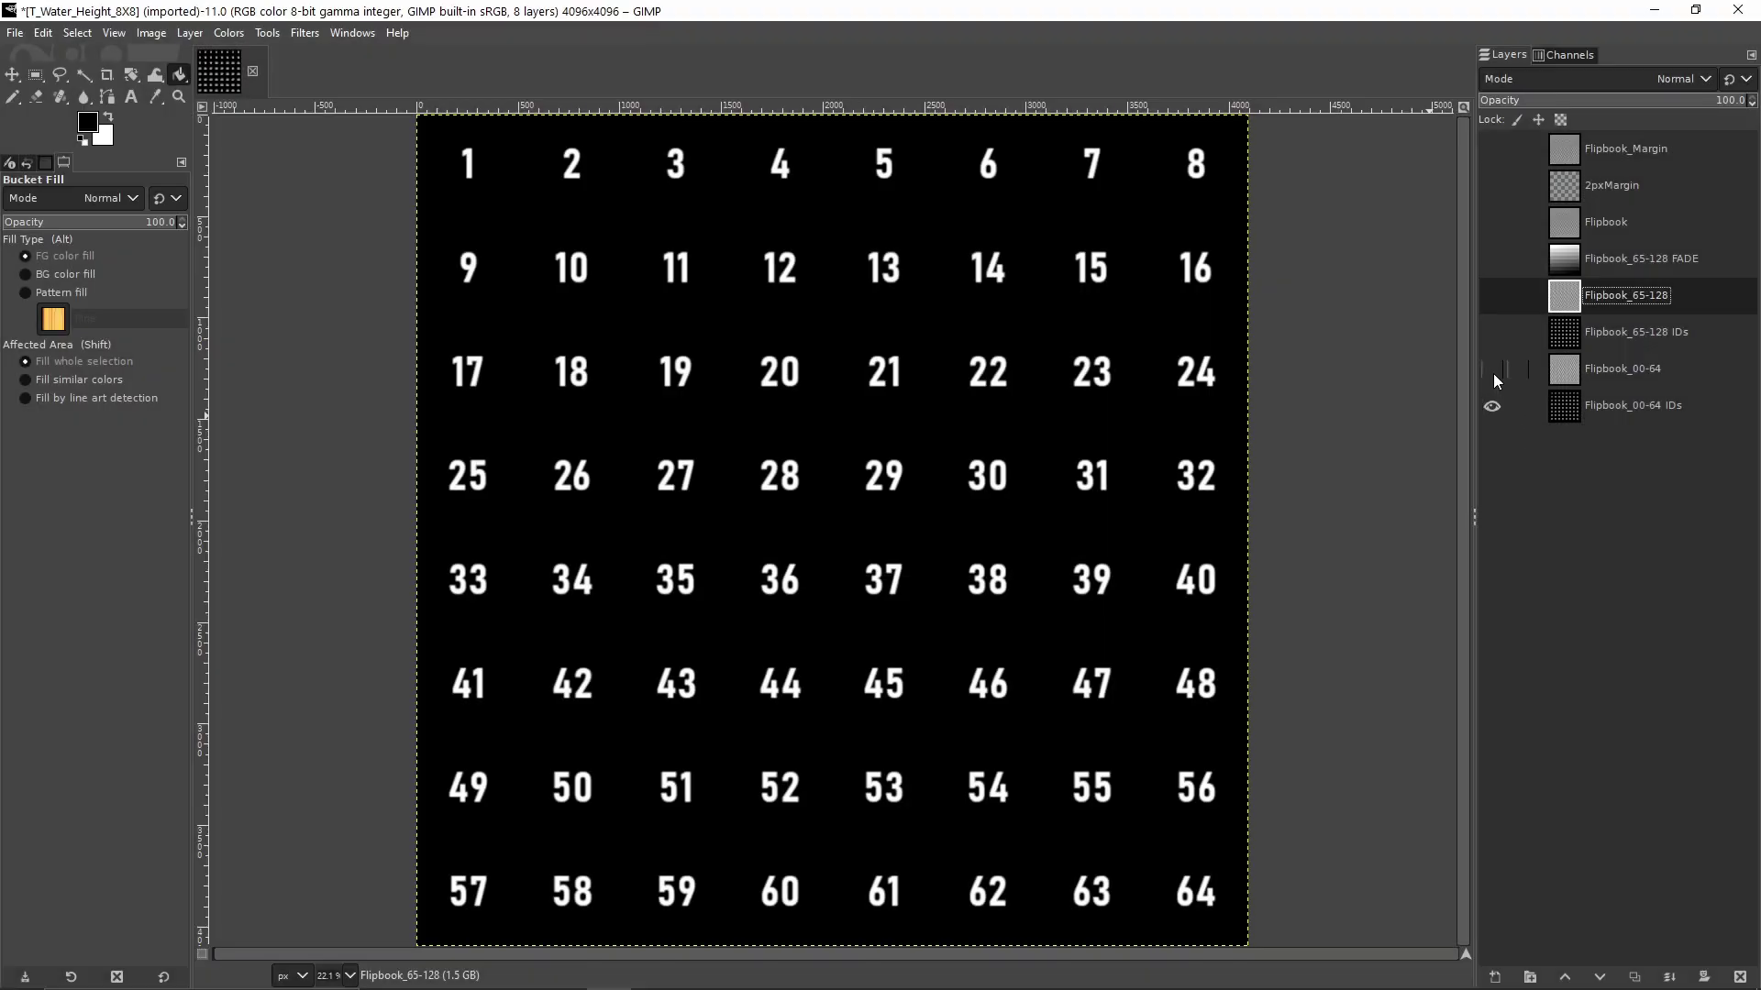
Step: In GIMP, show the Flipbook_00-64, Flipbook_65-128 IDs, Flipbook_65-128 FADE and Flipbook_65-128 layers
click(1493, 369)
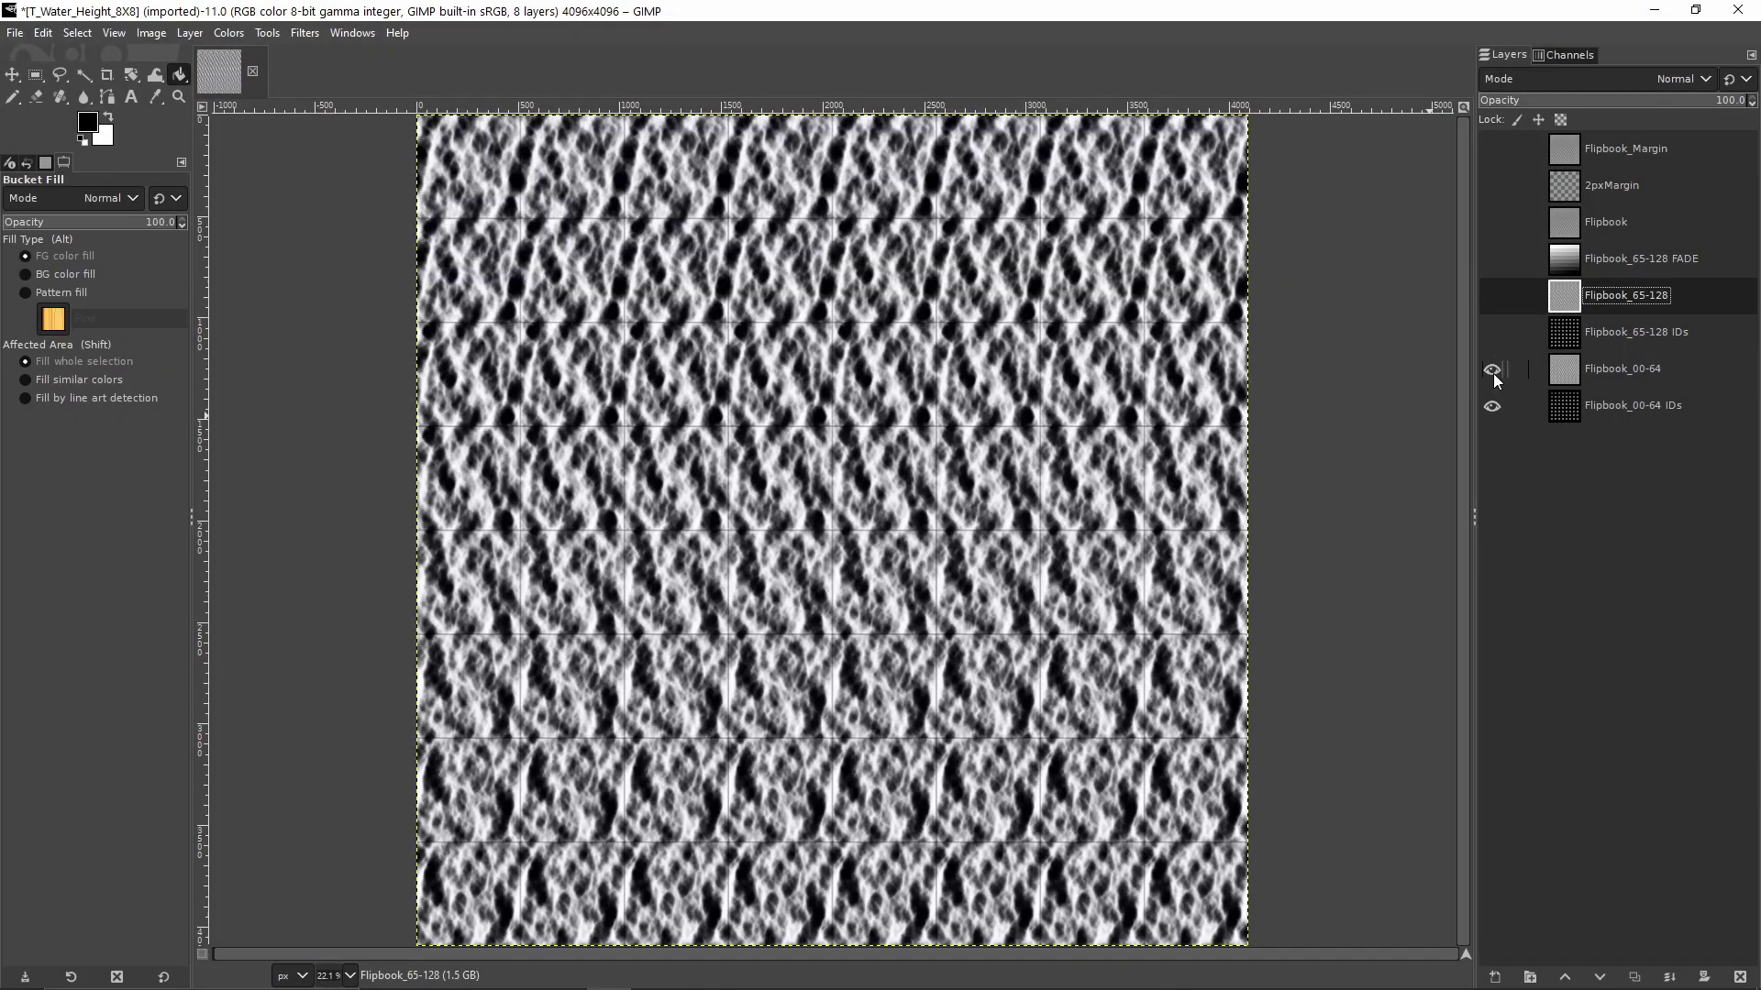
click(1491, 336)
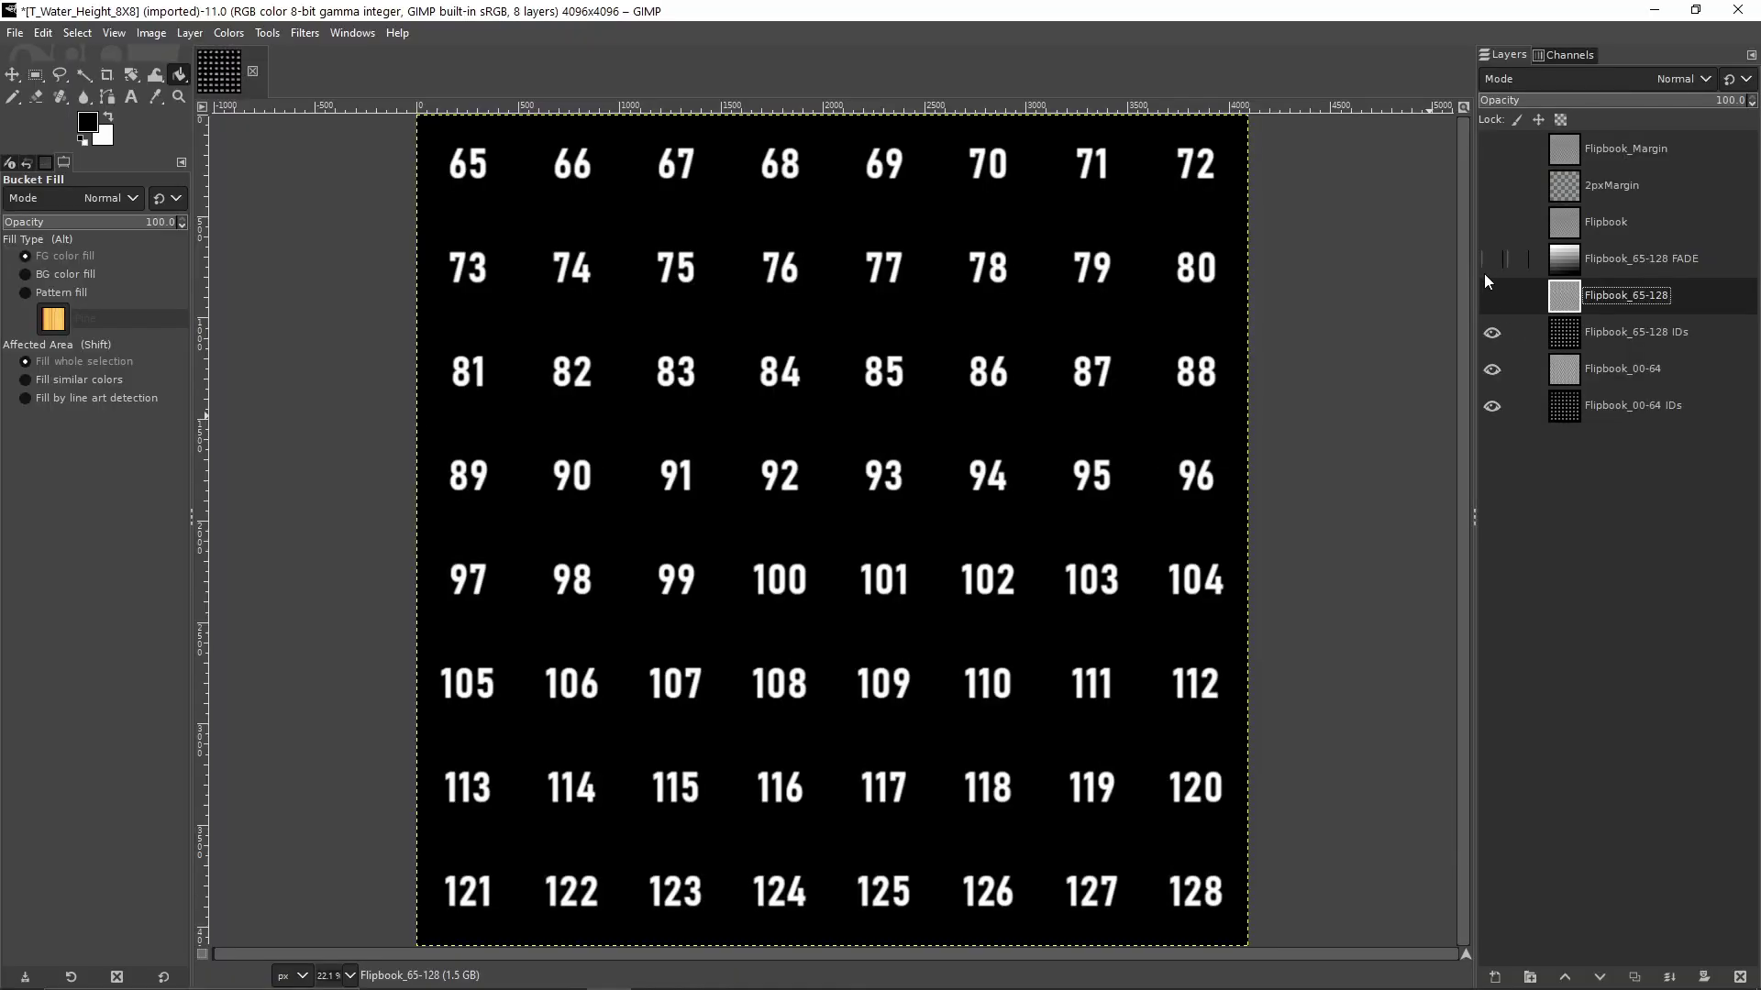
click(1491, 260)
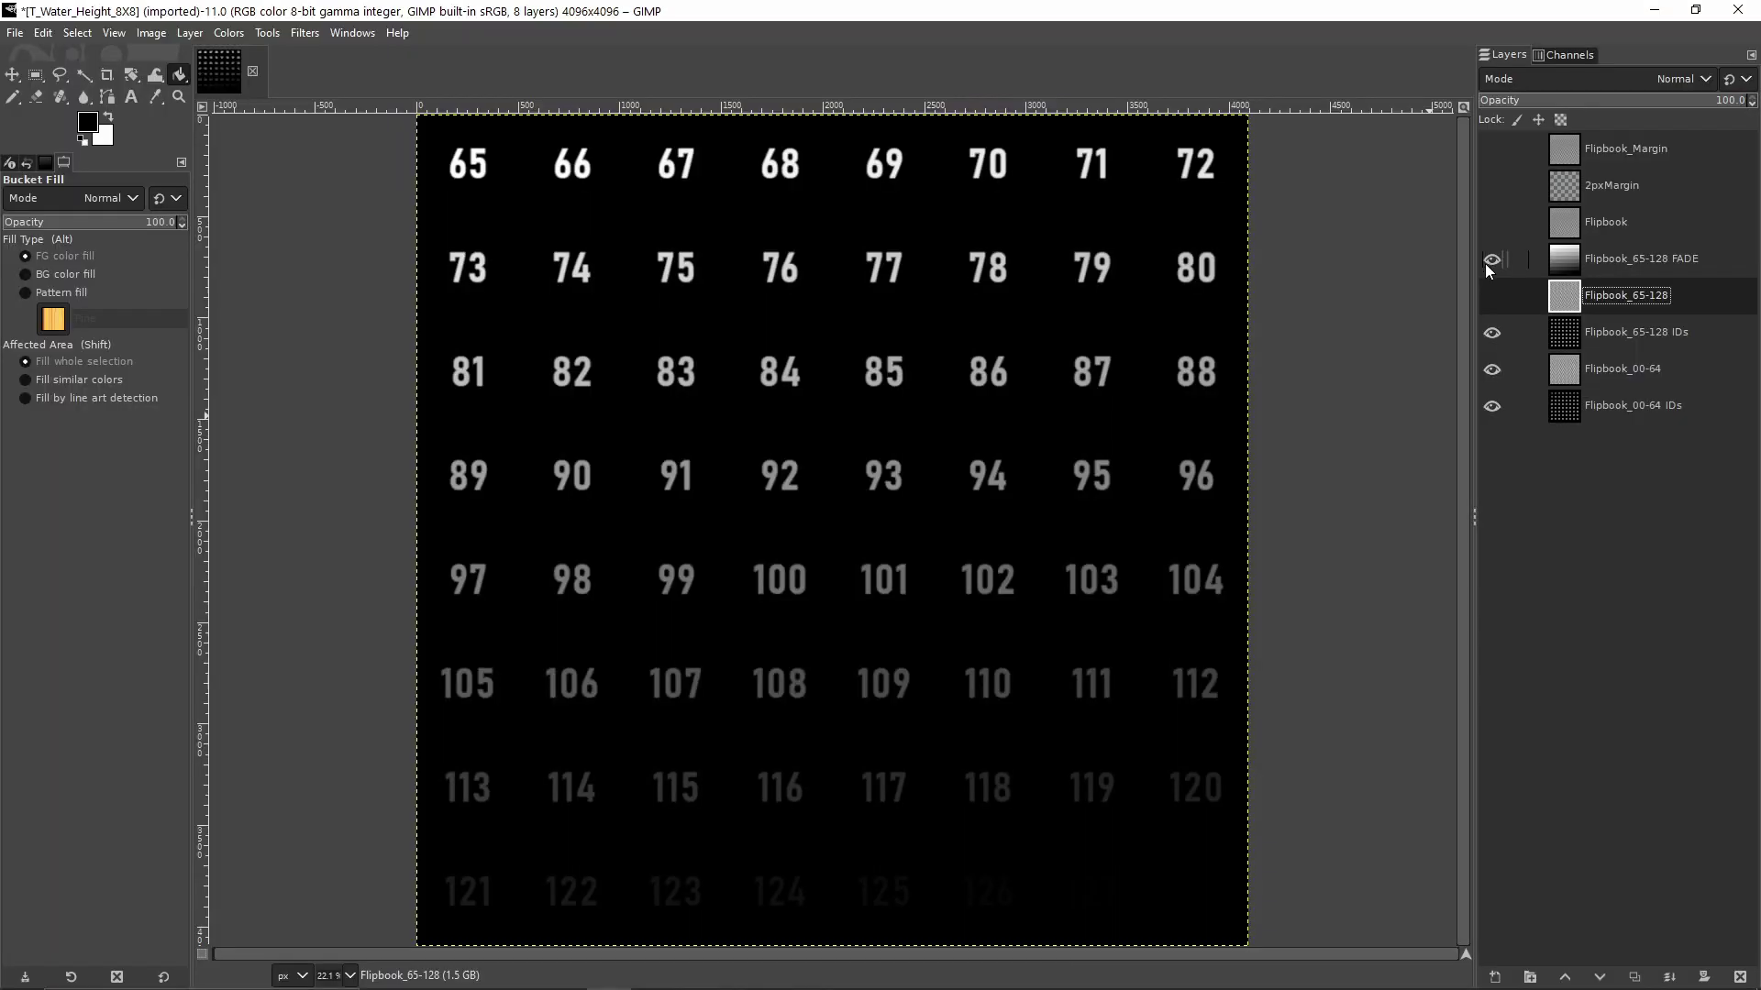
click(1493, 295)
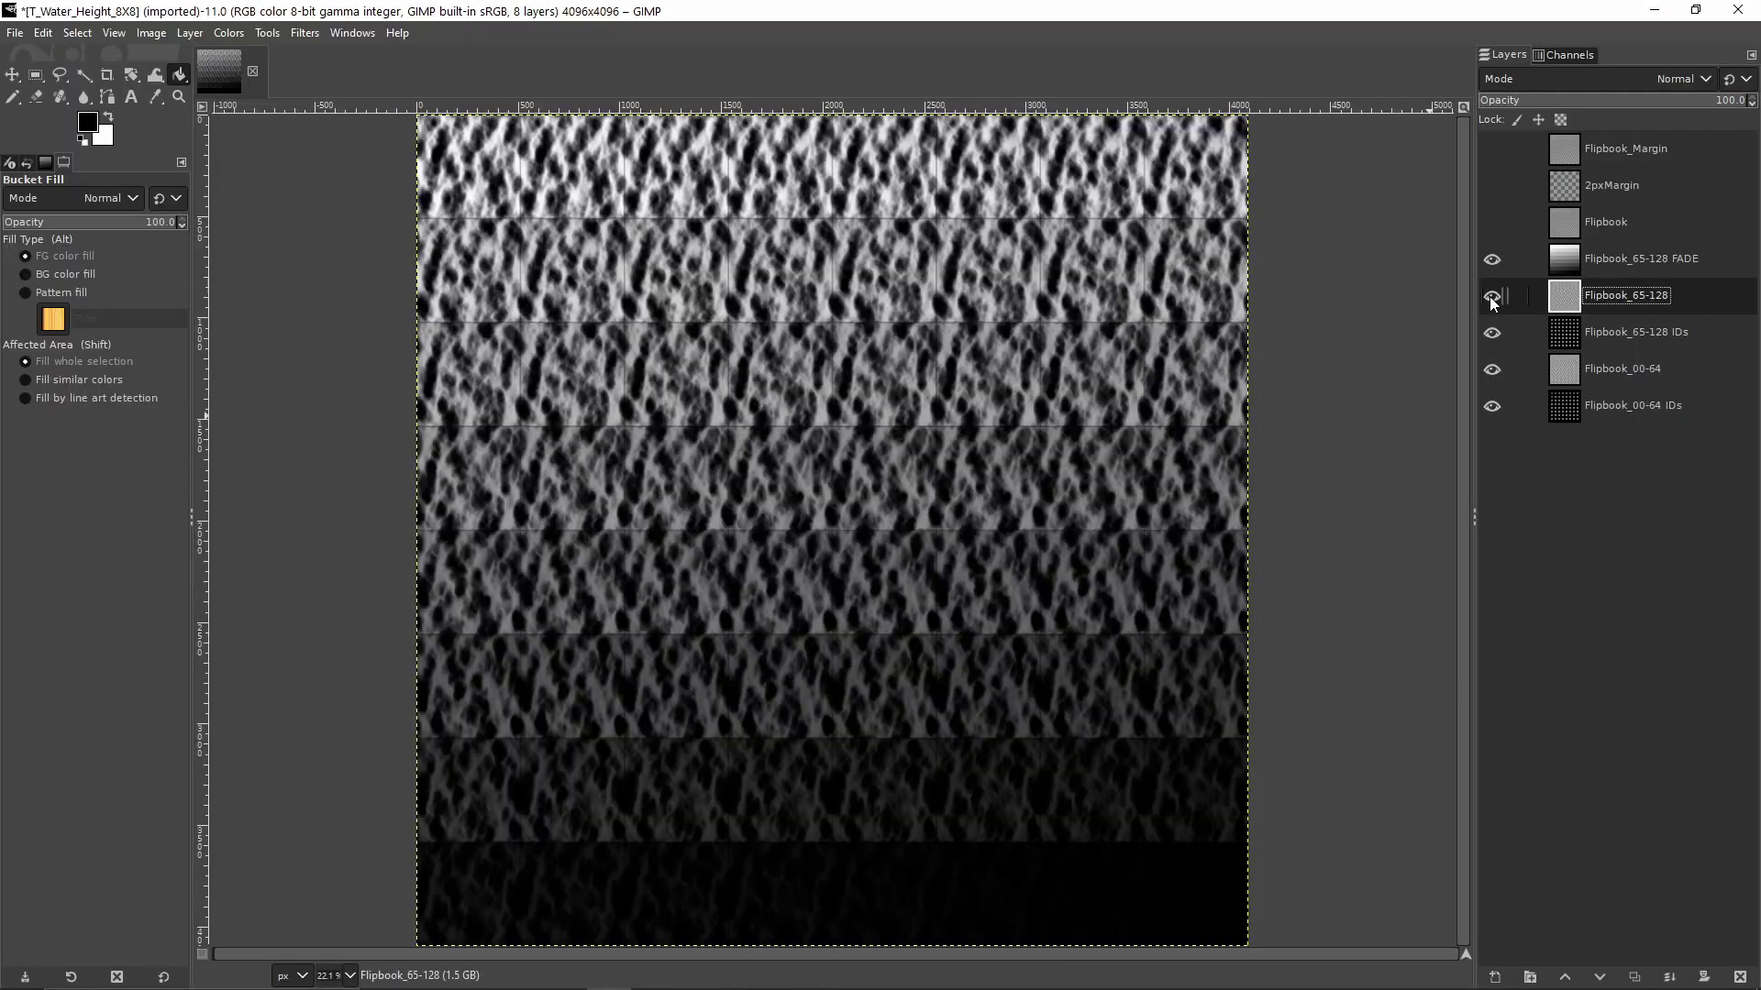
Step: Show the Flipbook layer, preview the 2pxMargin overlay briefly, and show Flipbook_Margin to inspect the frame borders
click(1492, 223)
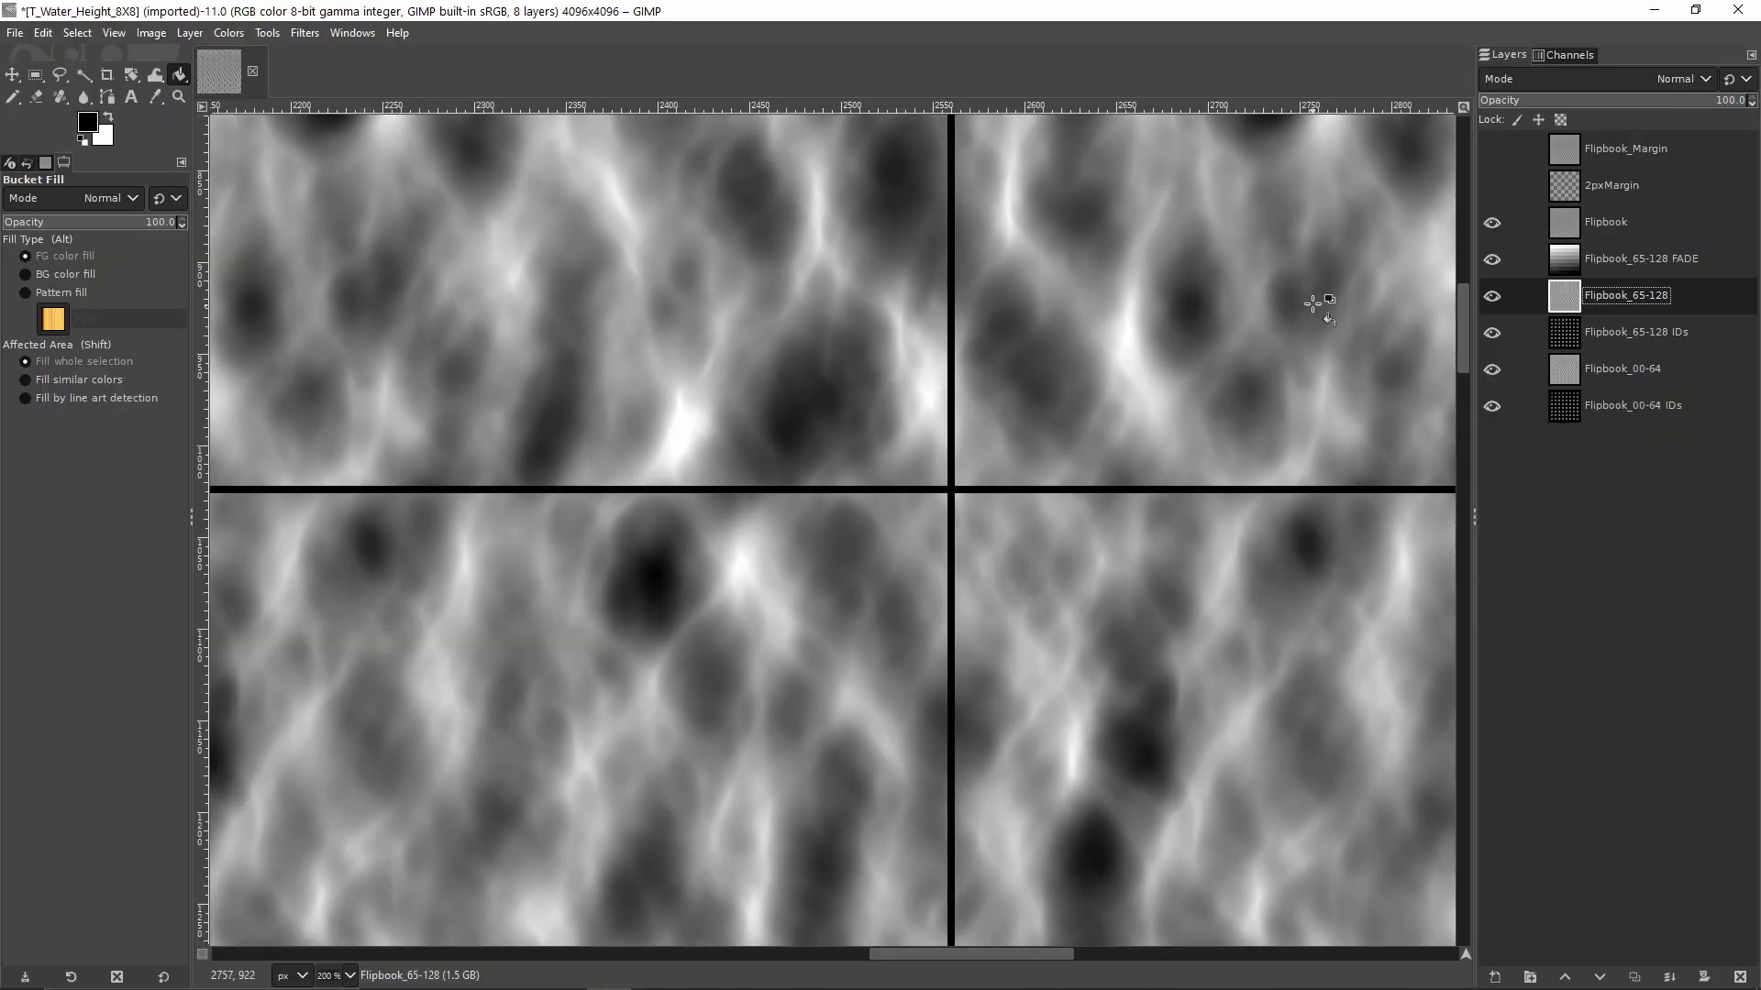
click(1492, 185)
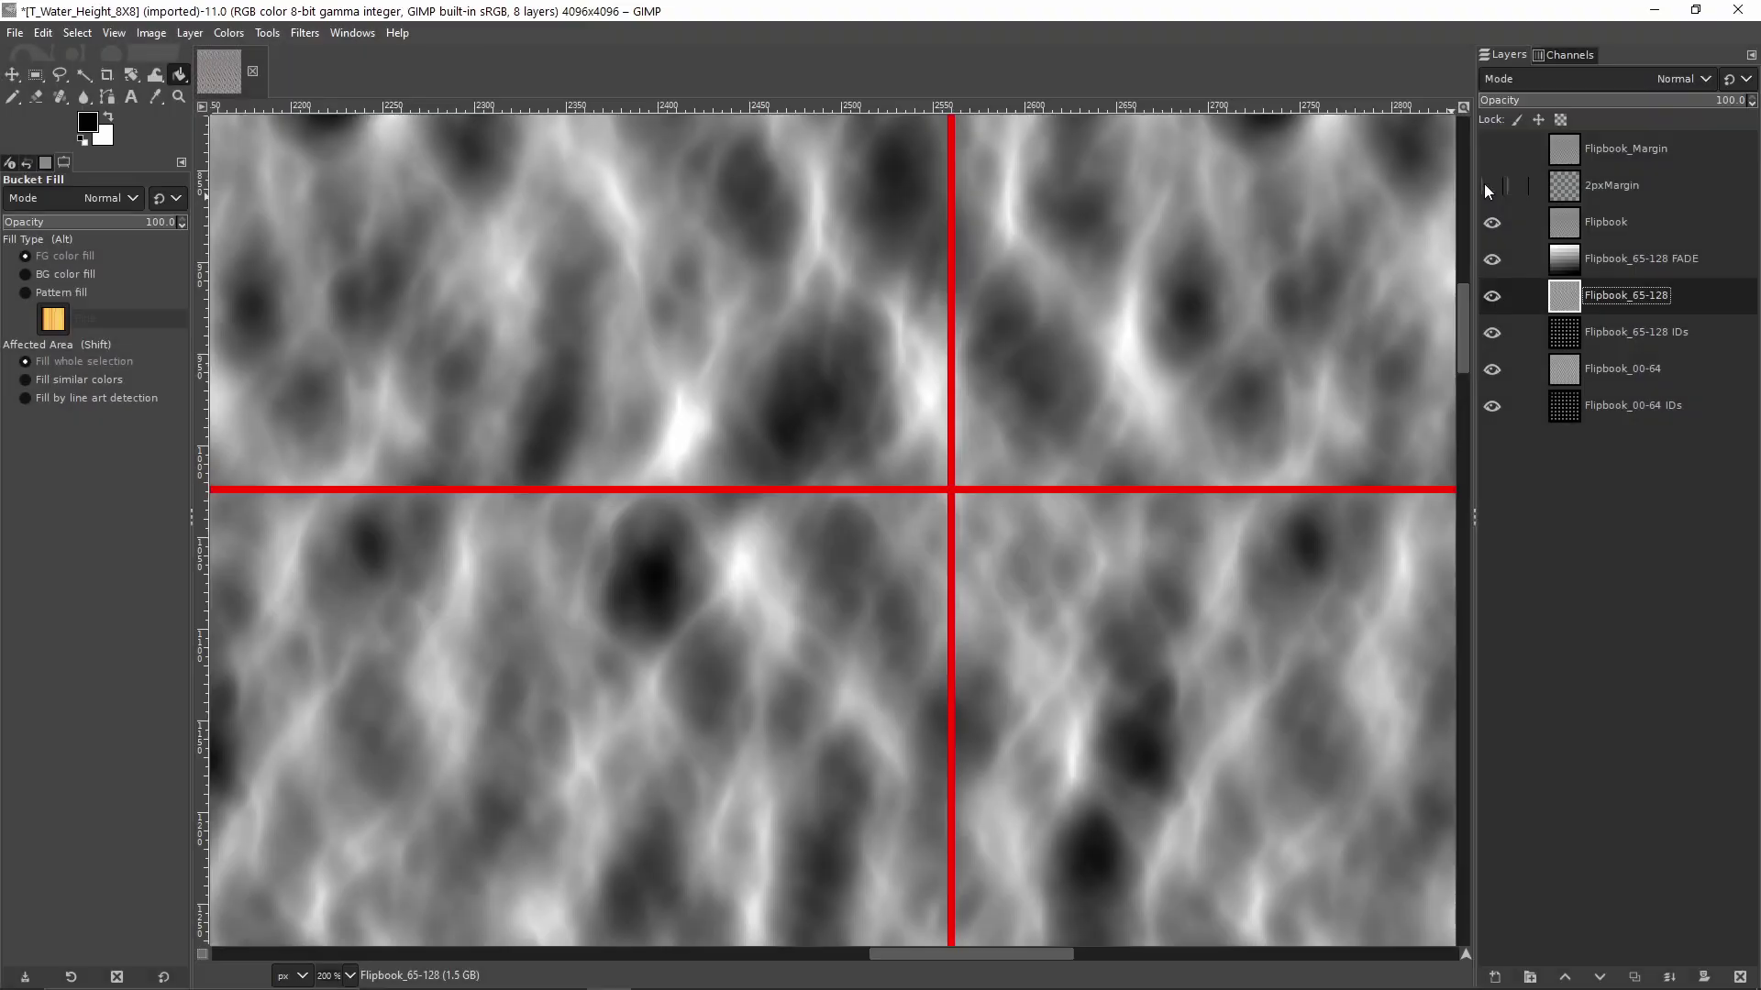
click(1492, 185)
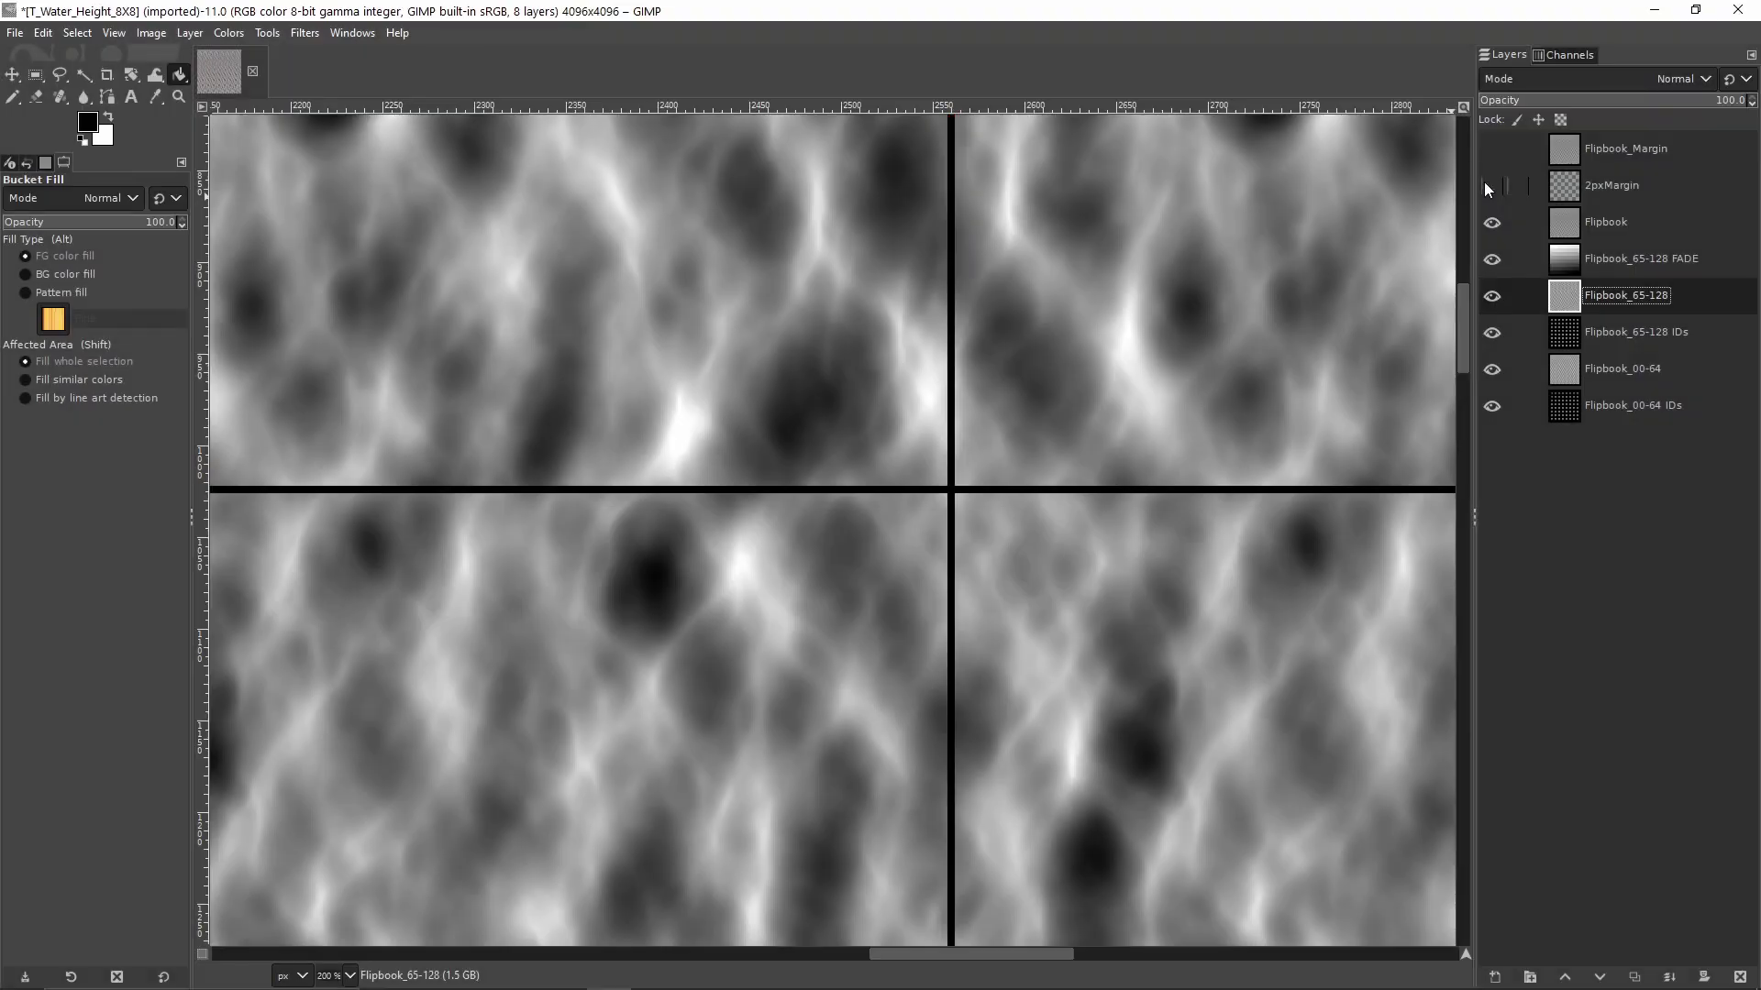
click(1492, 148)
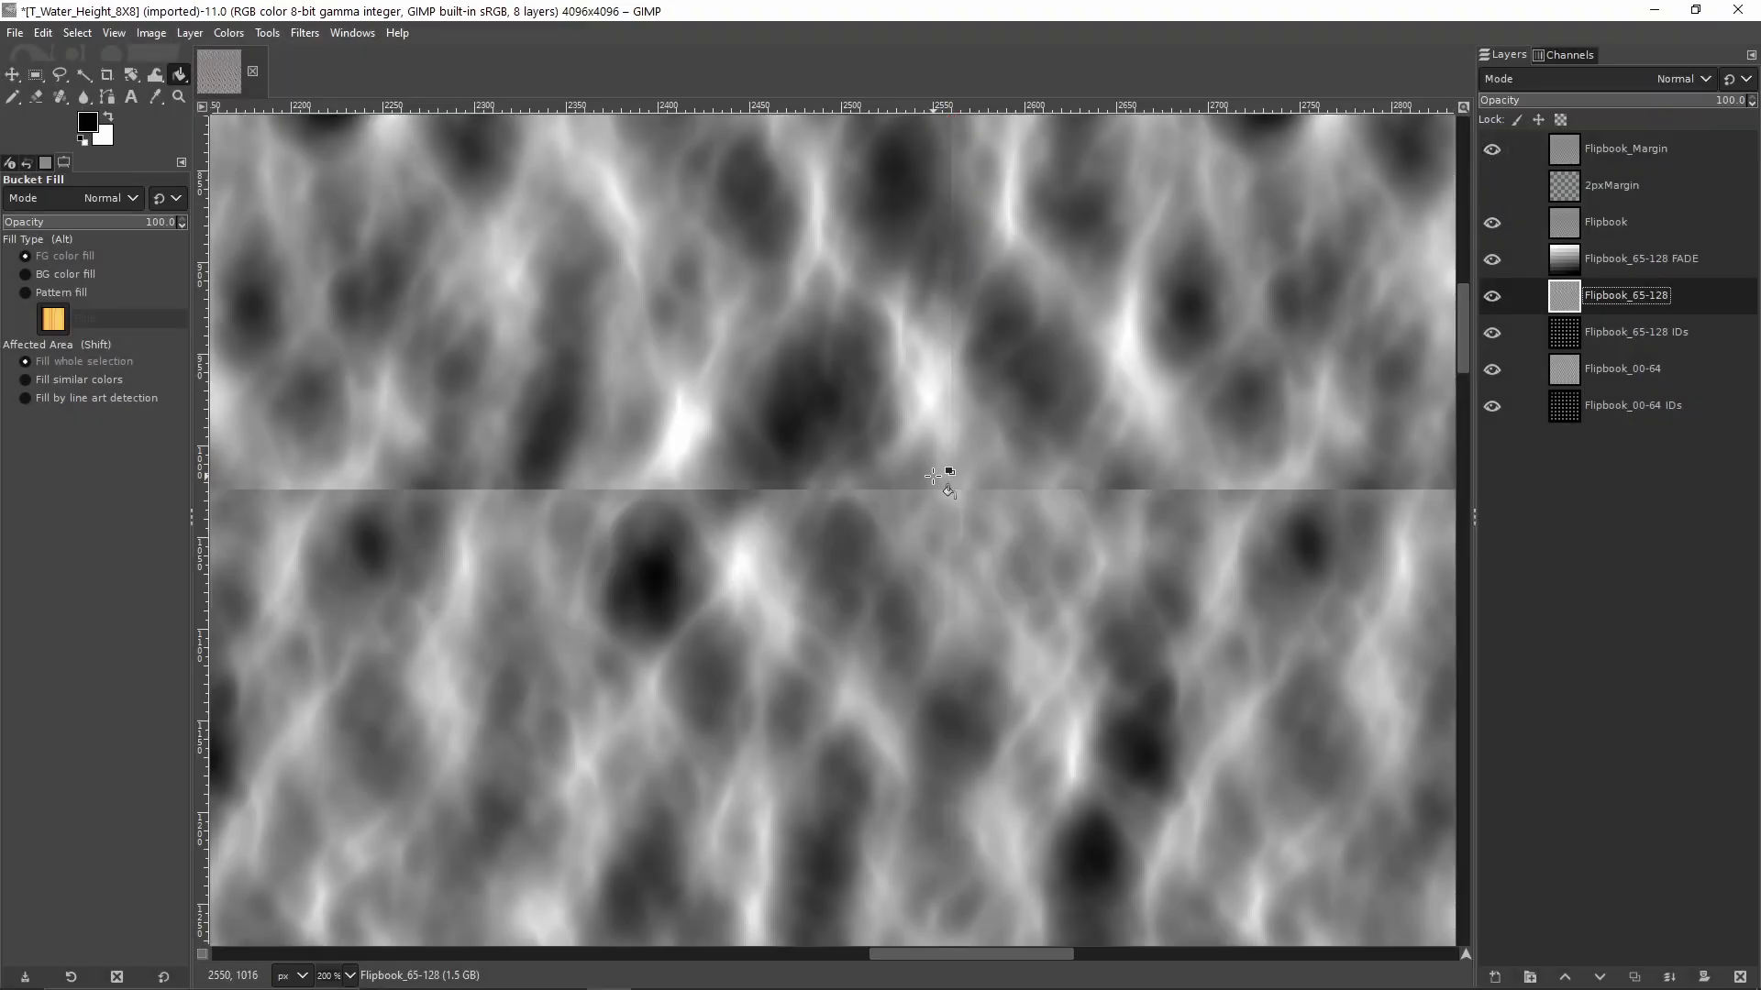
ctrl+scroll(934, 487, up, 5)
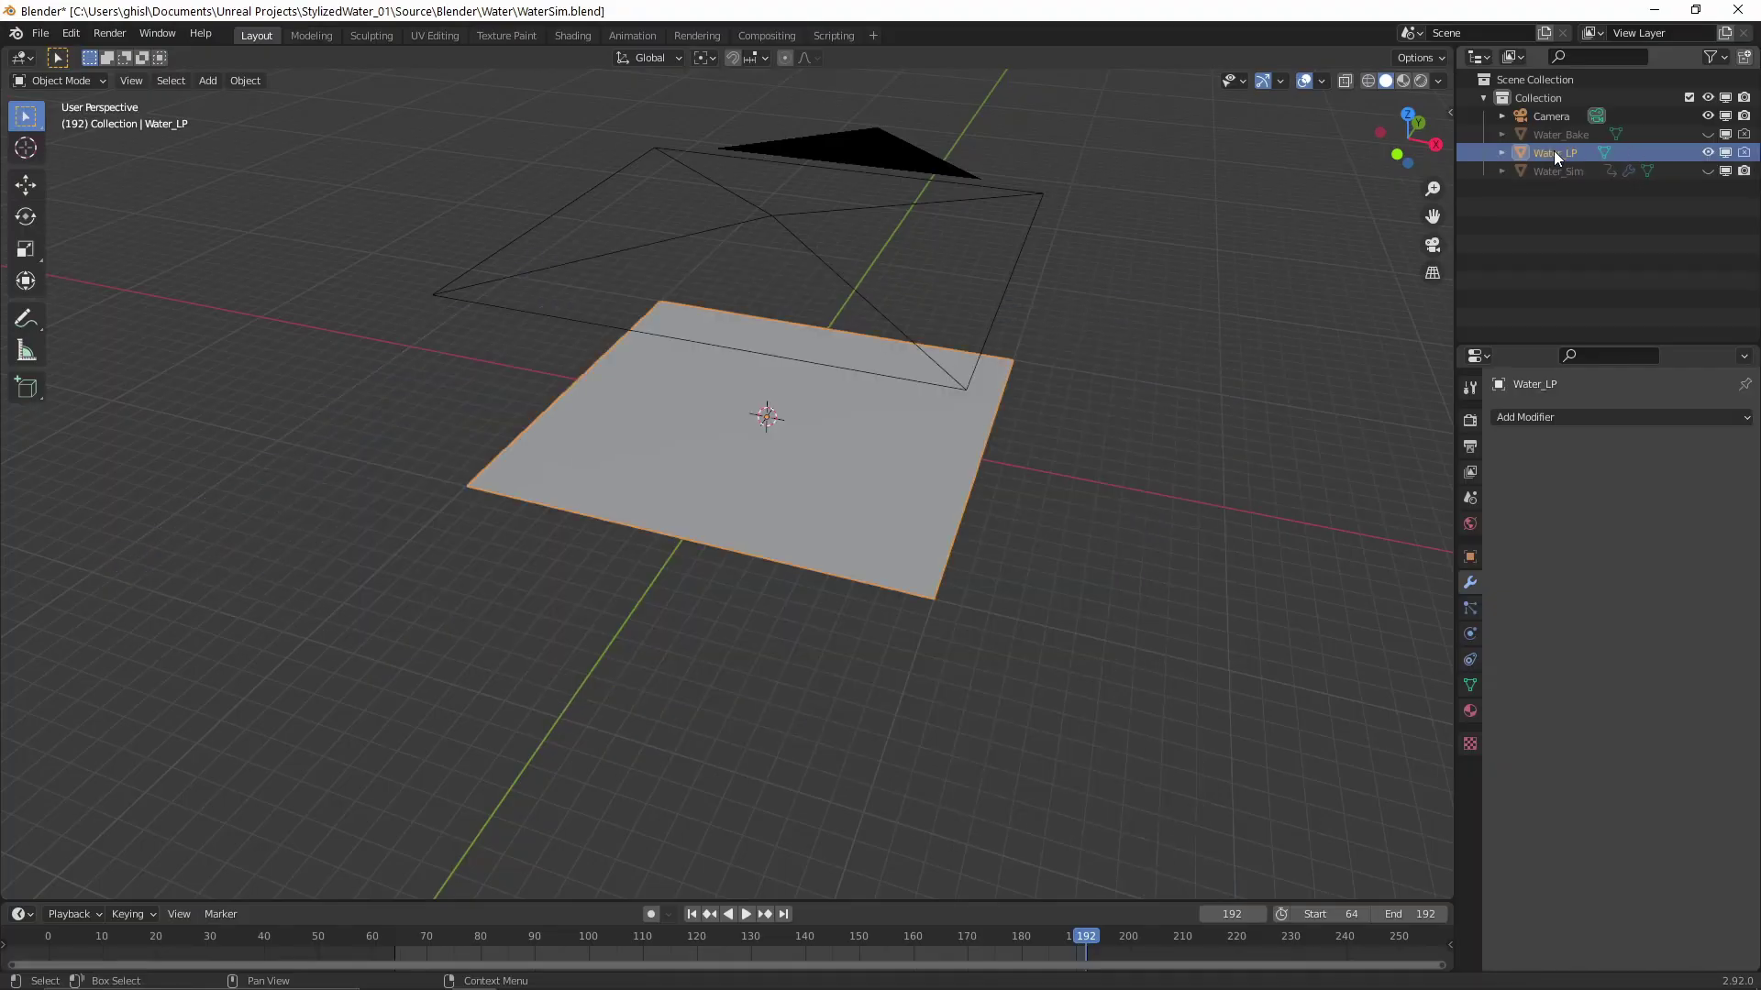
Step: In Blender, inspect how the Water_LP plane's UVs fit inside the first flipbook frame's pixel margin
click(436, 35)
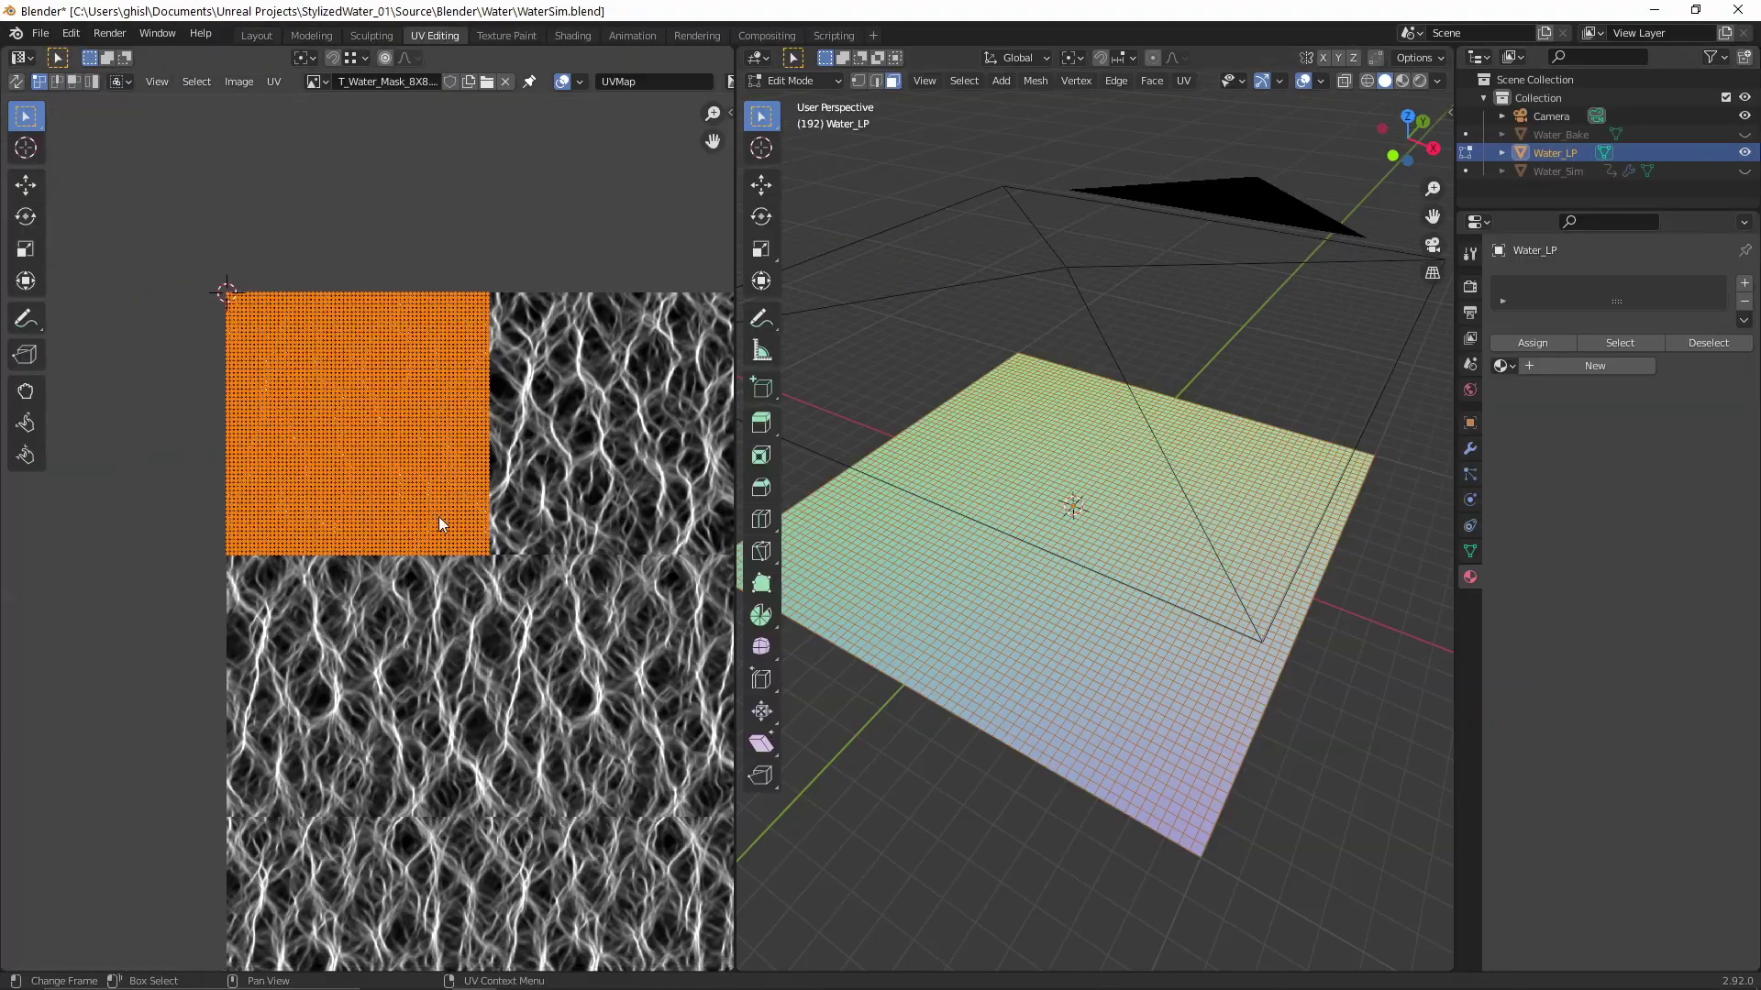
scroll(356, 618, up, 6)
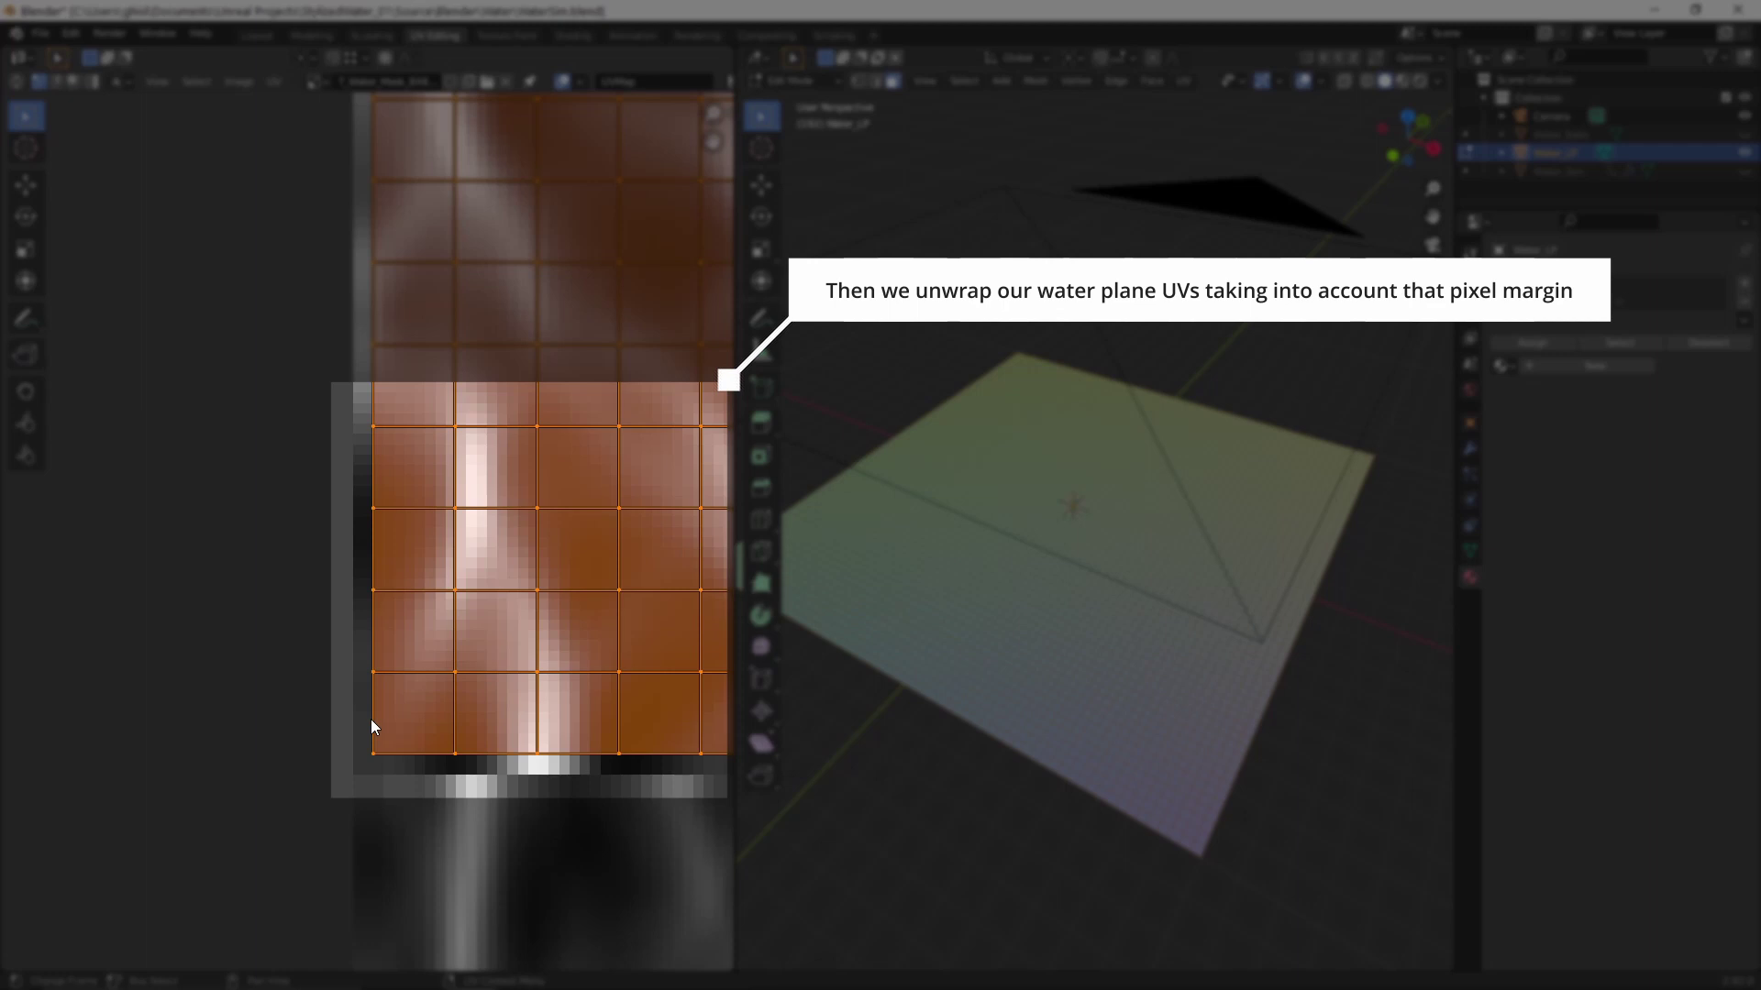
scroll(372, 722, down, 8)
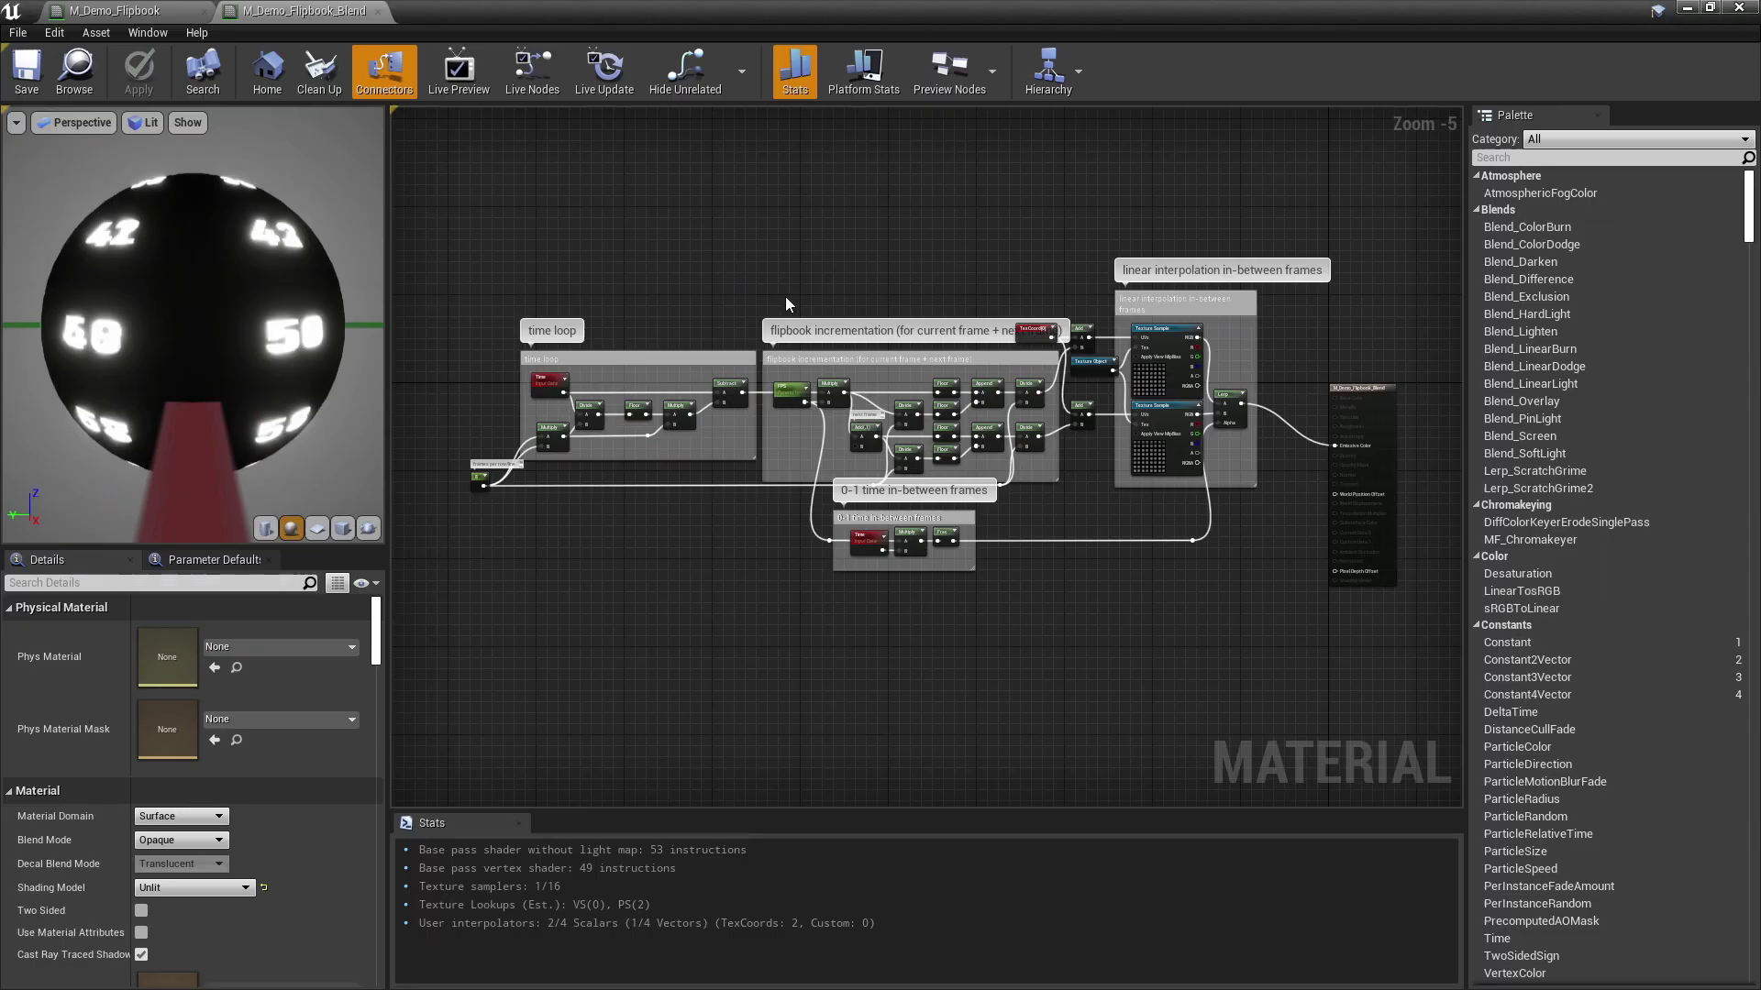
Step: In Unreal Engine, examine the flipbook incrementation and frame interpolation nodes of the M_Demo_Flipbook_Blend material
scroll(991, 500, up, 1)
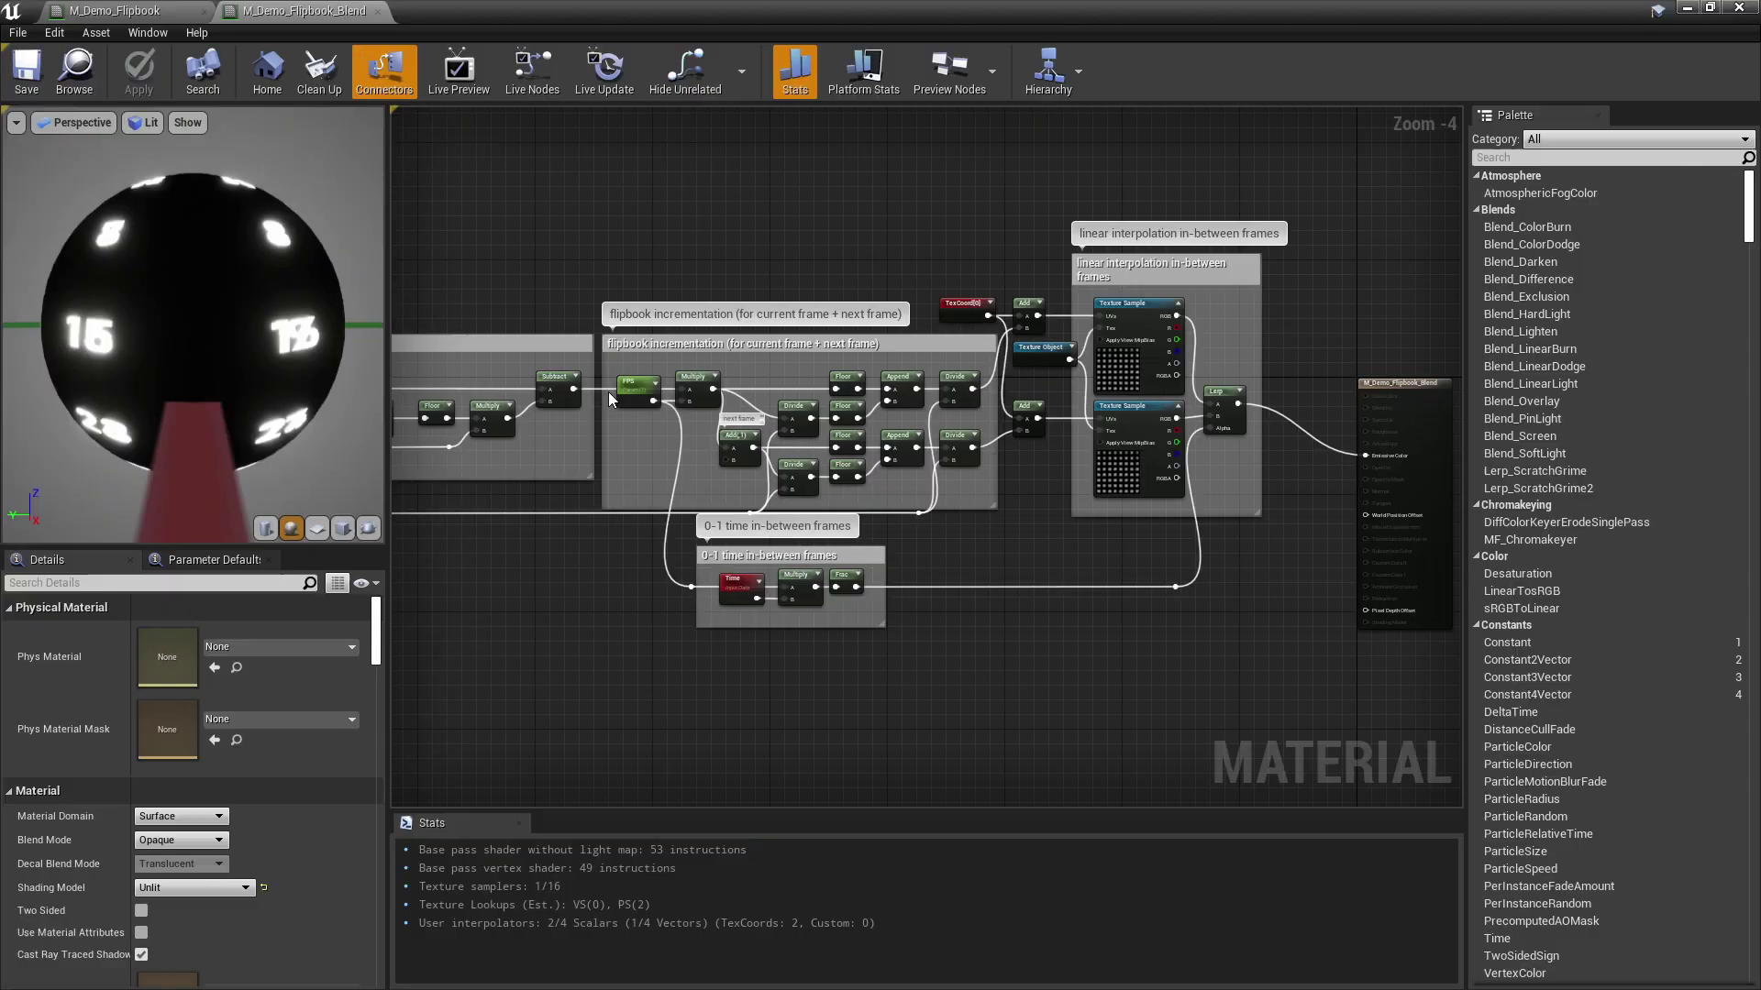
click(635, 385)
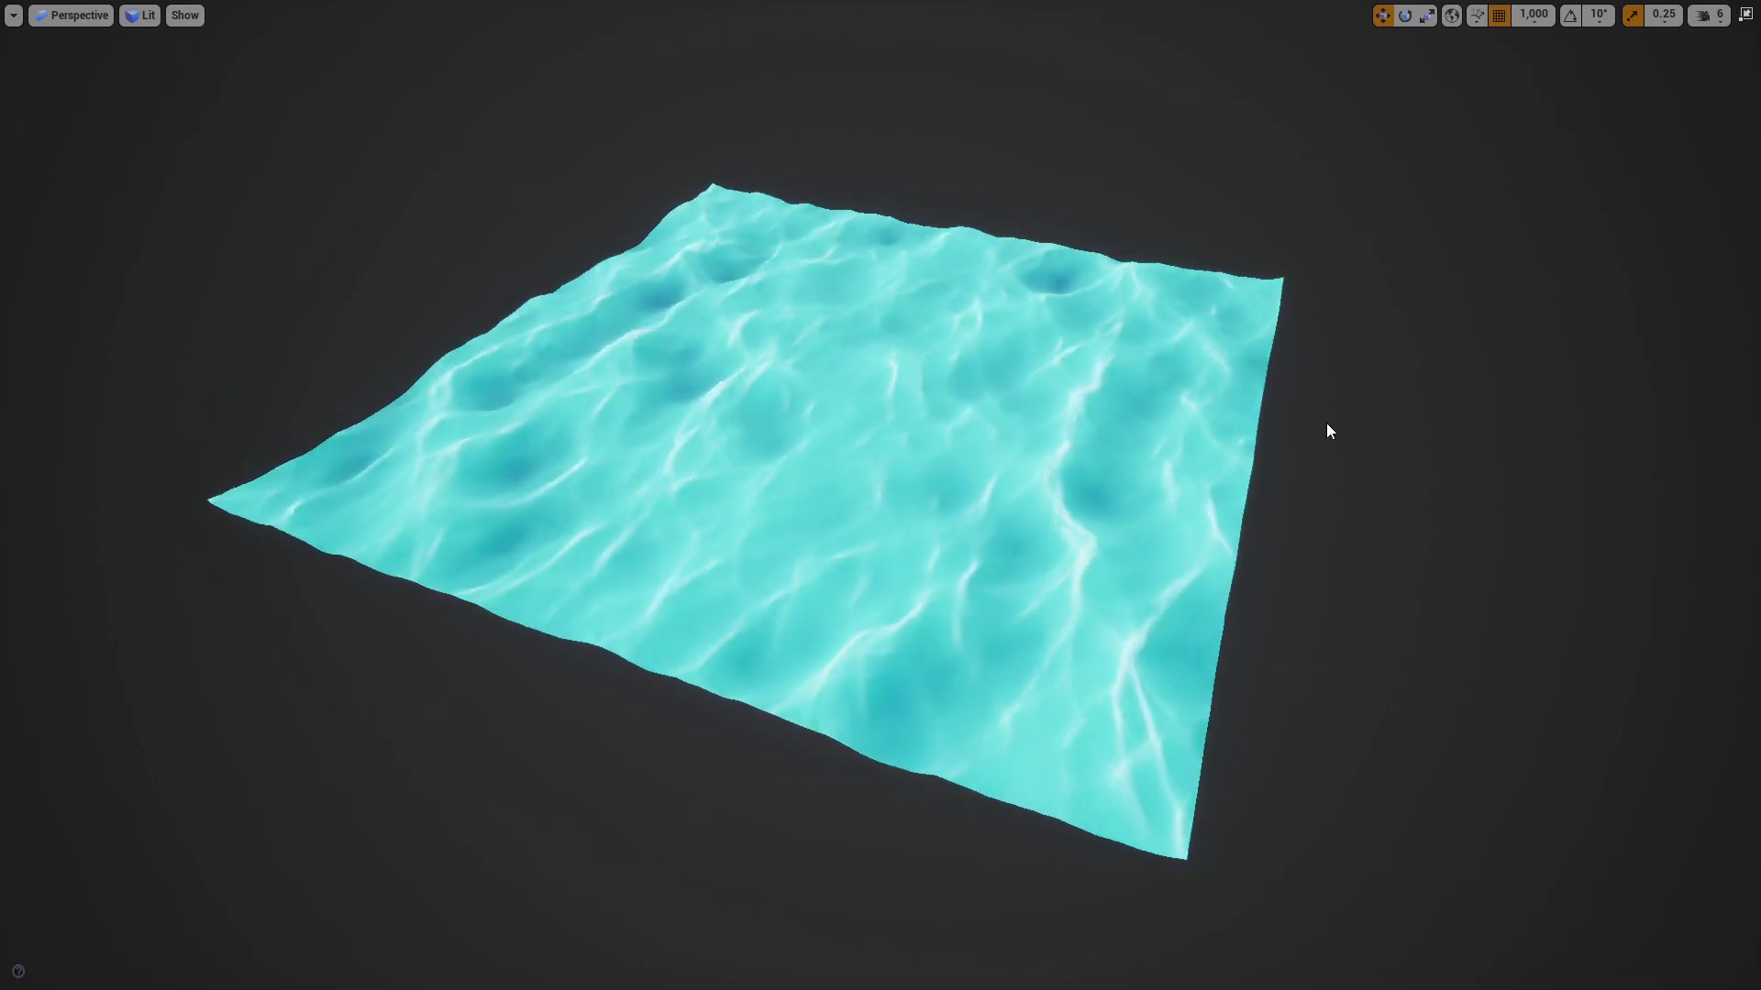
Step: Duplicate the water plane in the level and place the copies edge to edge as adjoining tiles
click(1137, 418)
alt+drag(813, 428, 1009, 207)
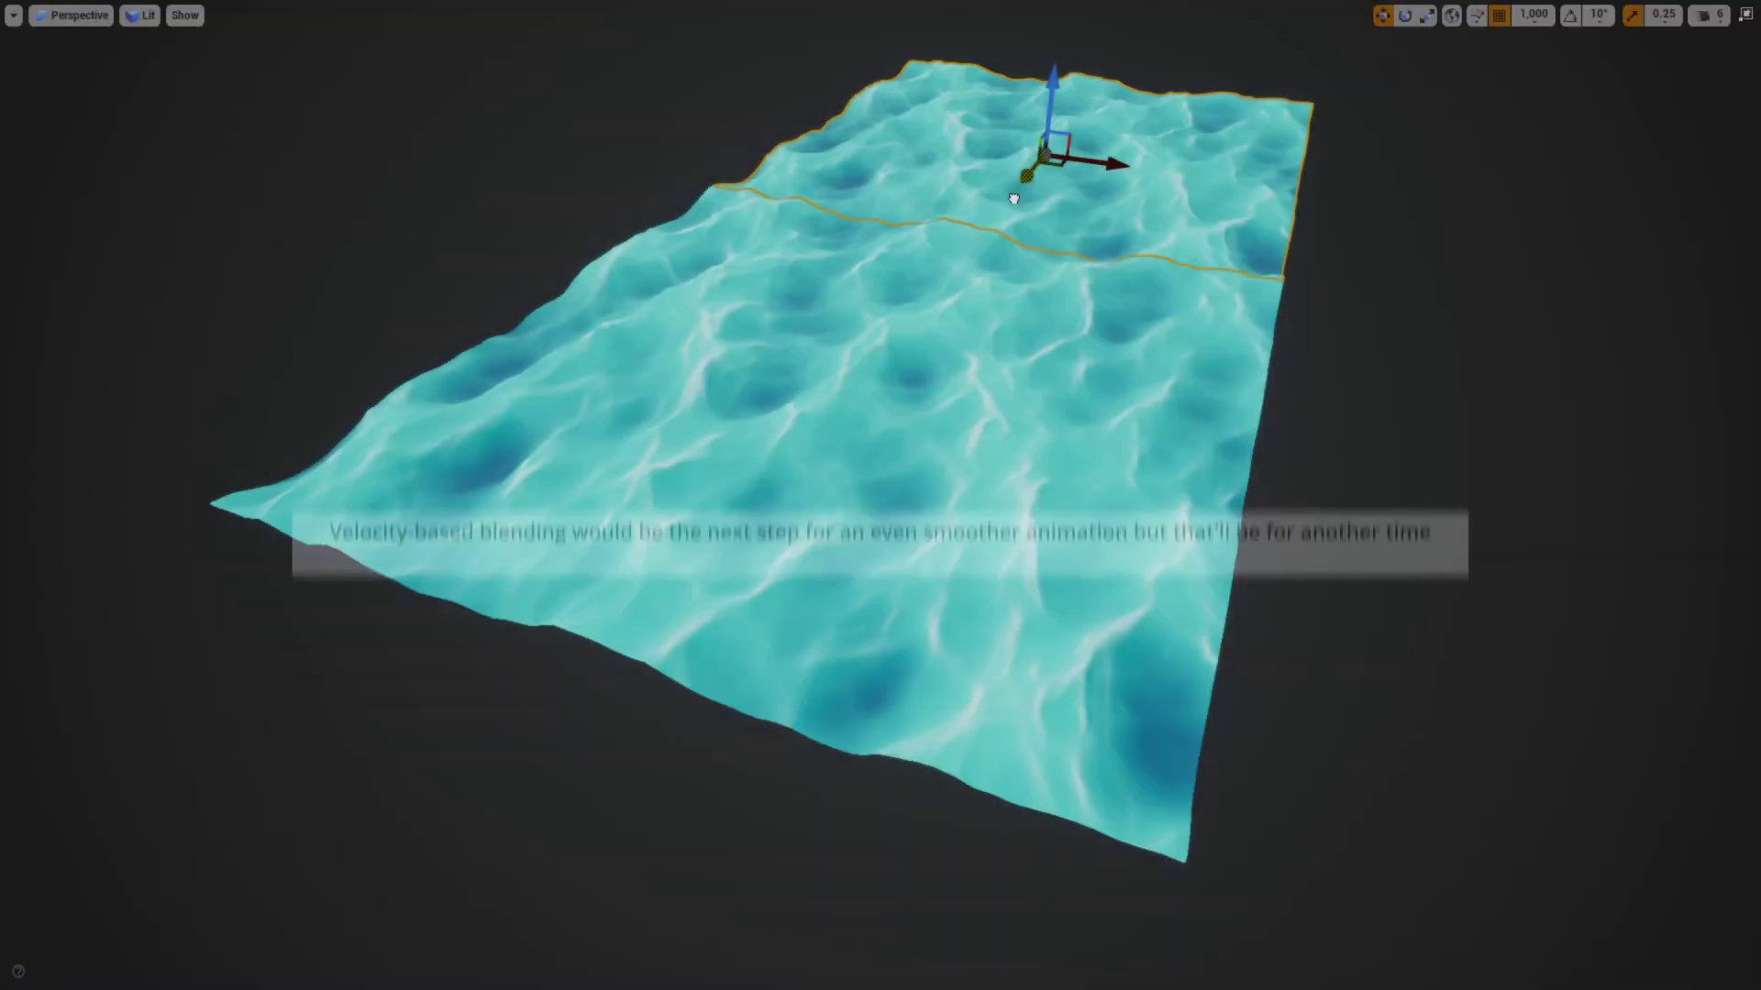
click(895, 403)
alt+drag(895, 403, 1592, 570)
key(Escape)
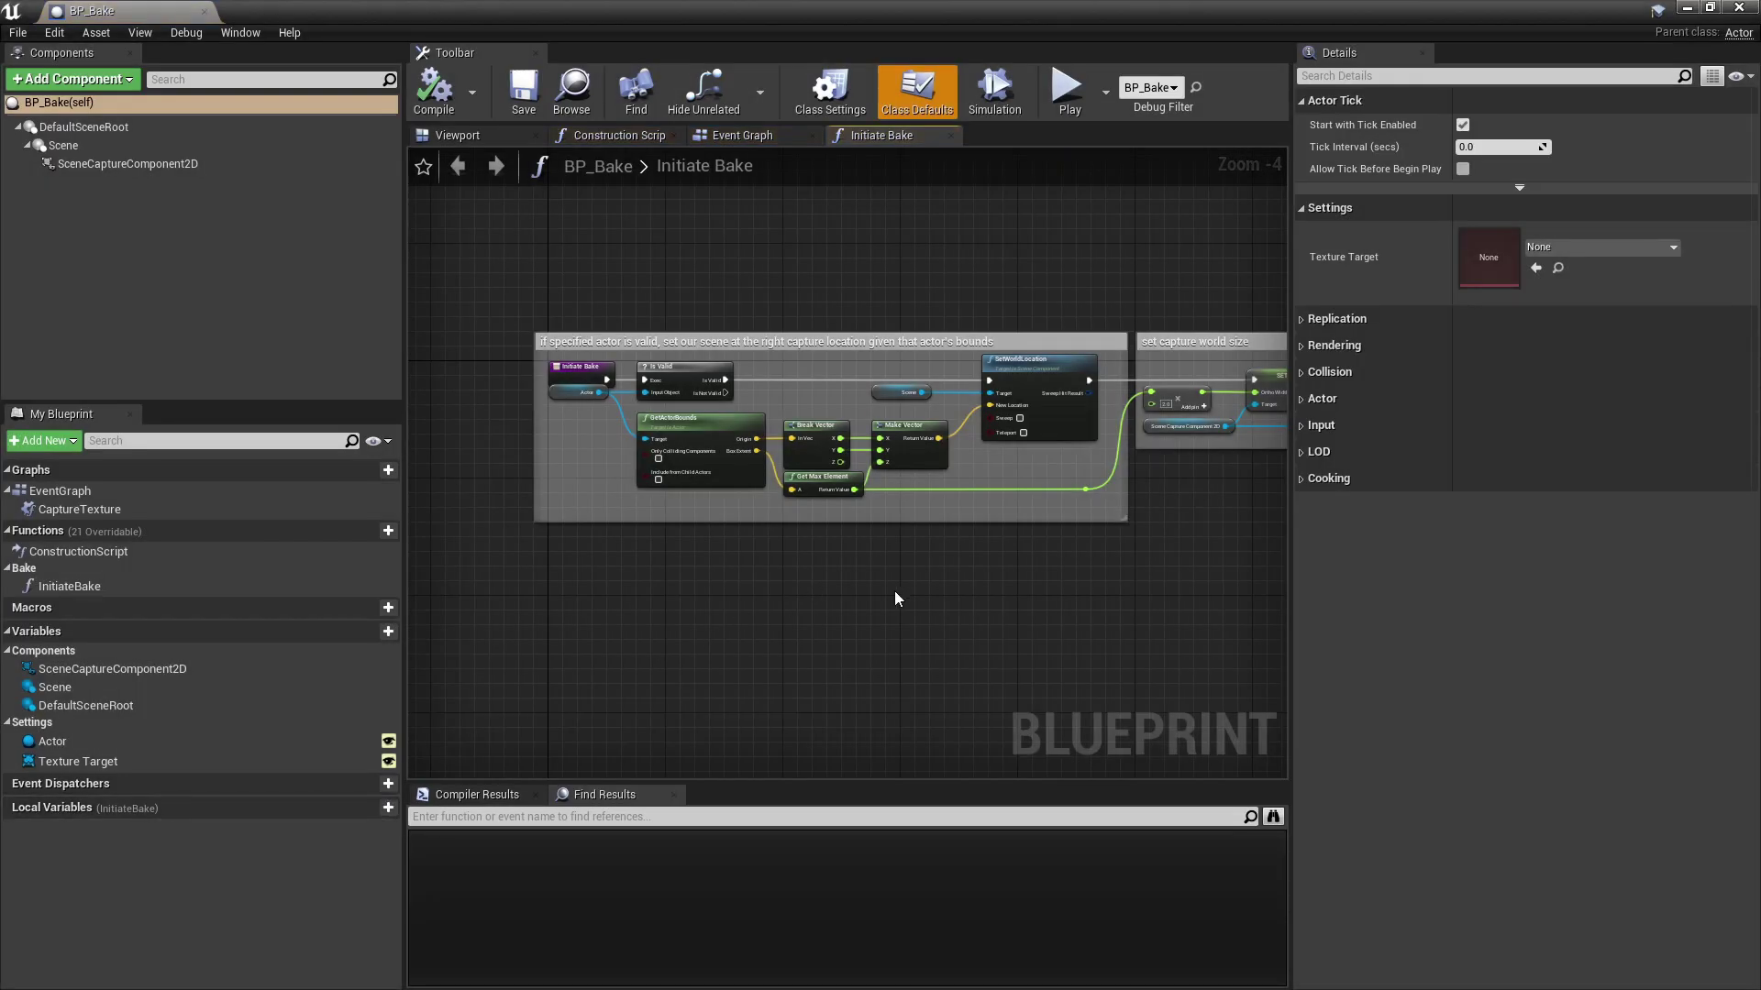
Step: Examine BP_Bake's Initiate Bake function, from the capture location through the capture world size and render target sections
scroll(1037, 597, up, 1)
right_drag(1038, 597, 576, 660)
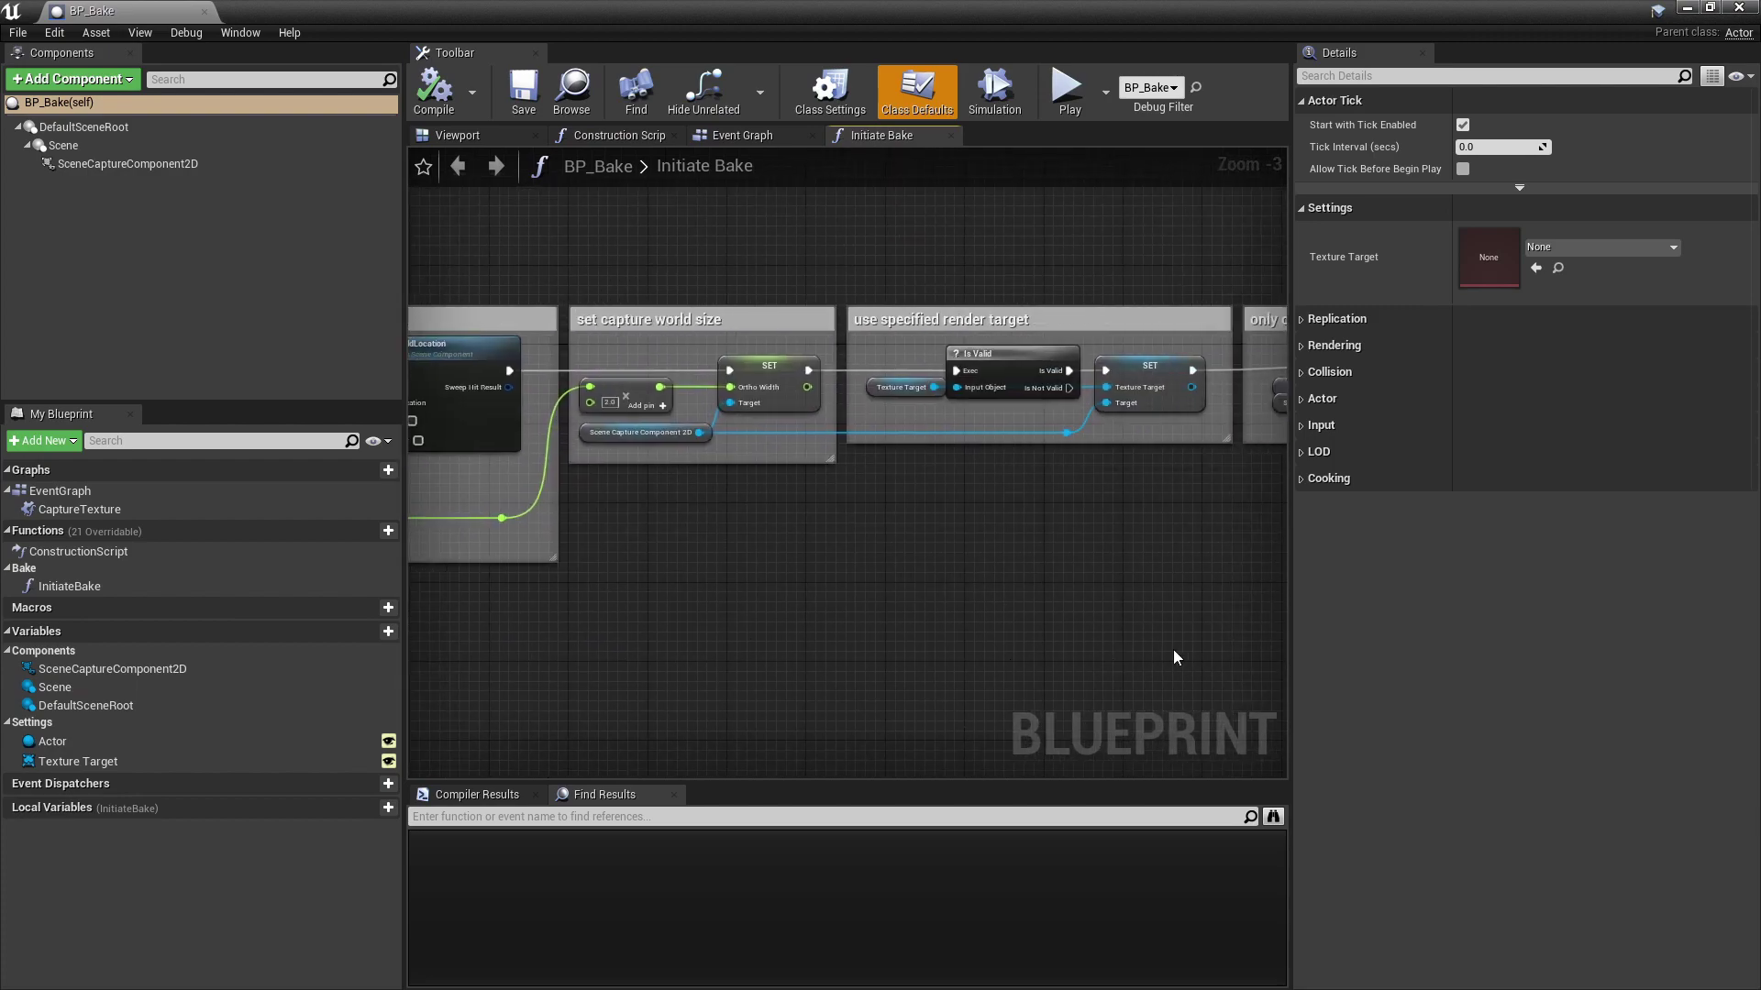
right_drag(1177, 657, 670, 660)
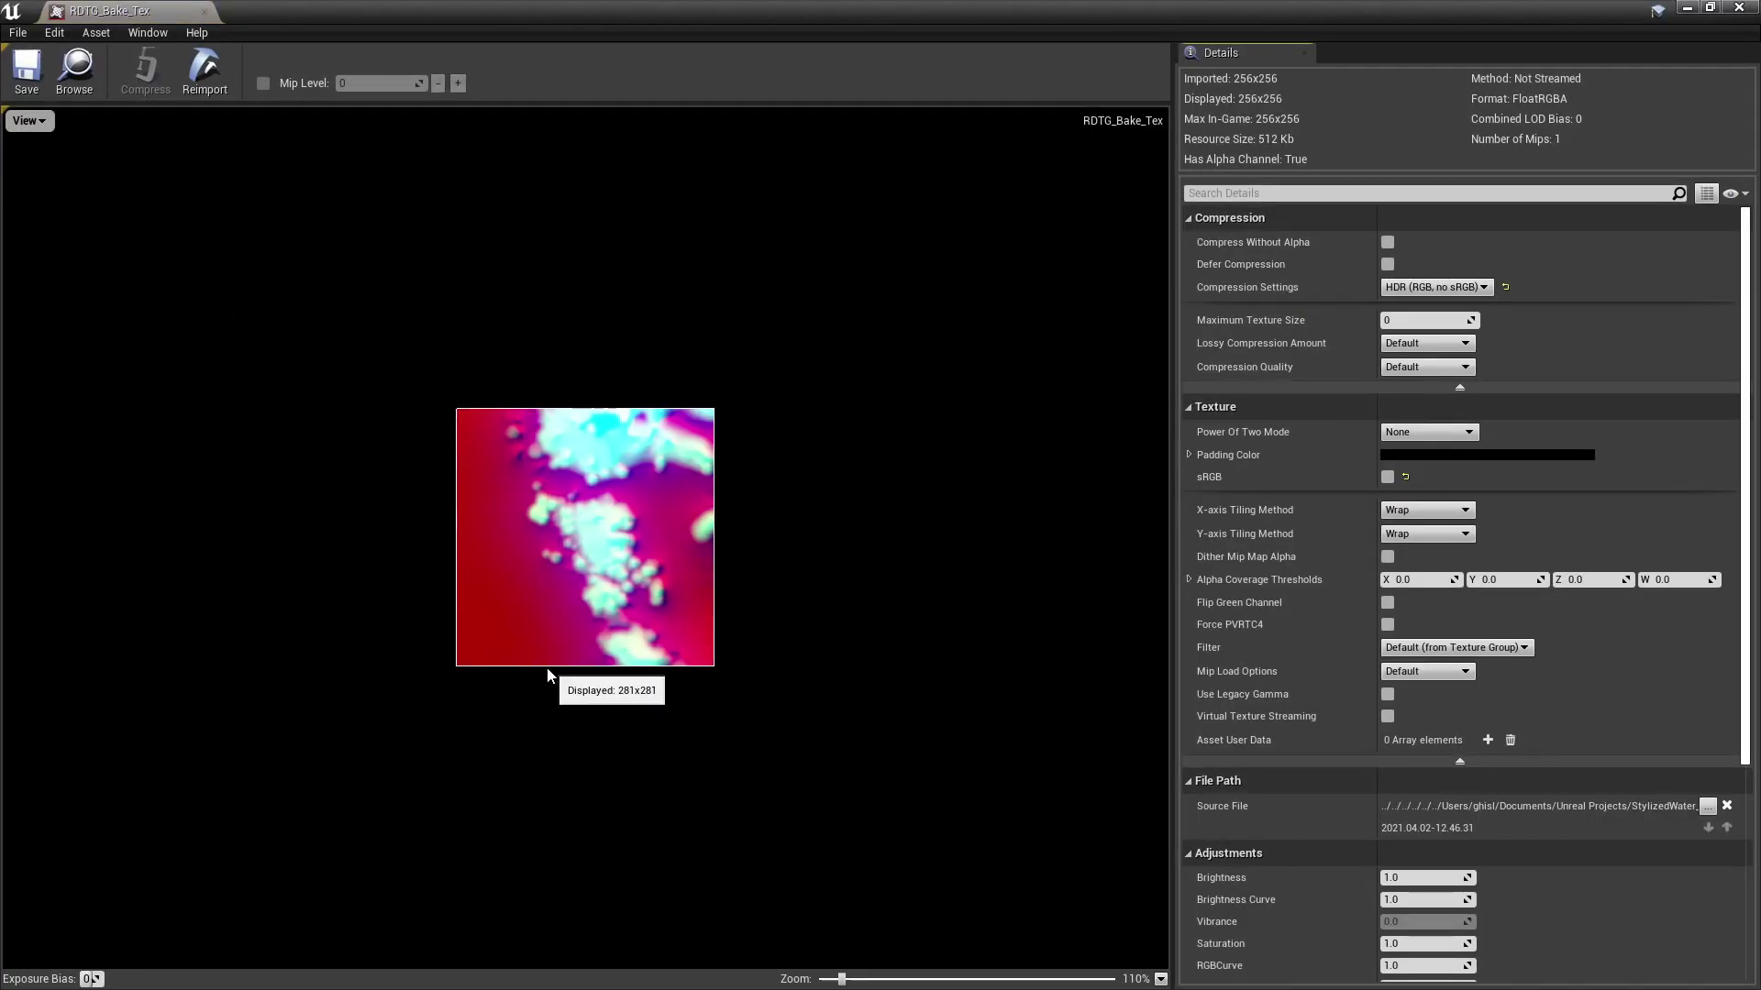
Step: Toggle the blue, red and green channels of the RDTG_Bake_Tex texture to inspect them individually
scroll(587, 679, up, 1)
click(30, 121)
click(47, 195)
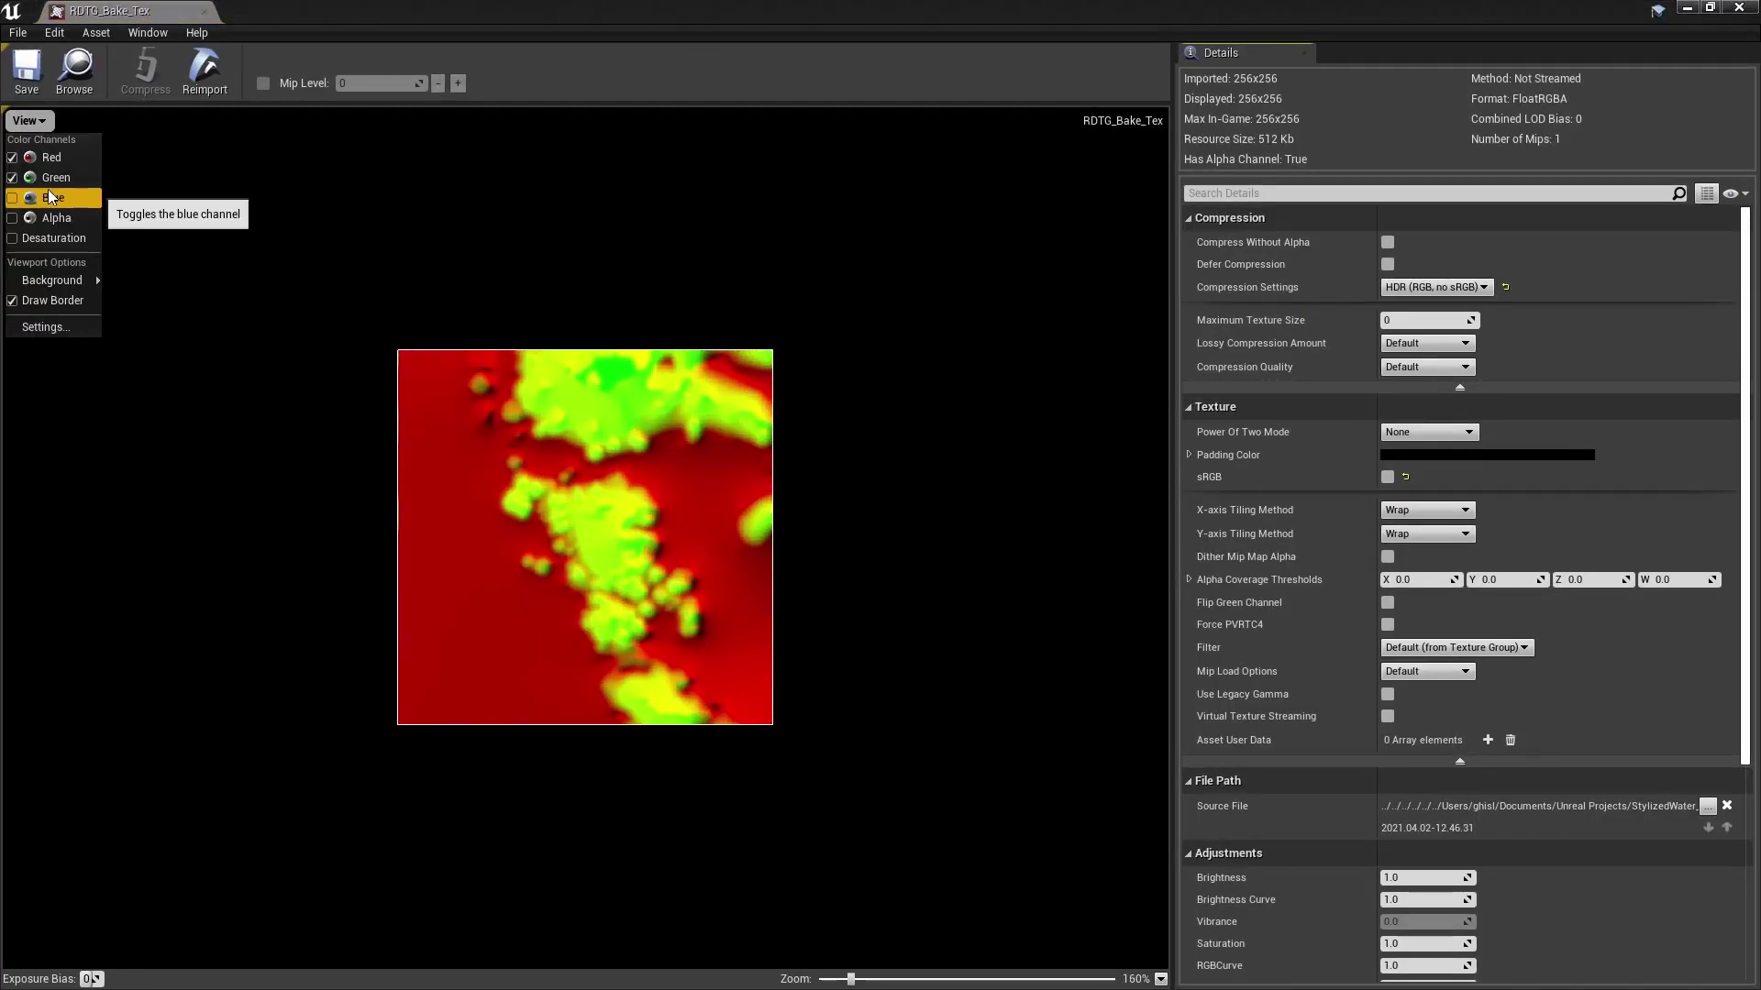
click(57, 162)
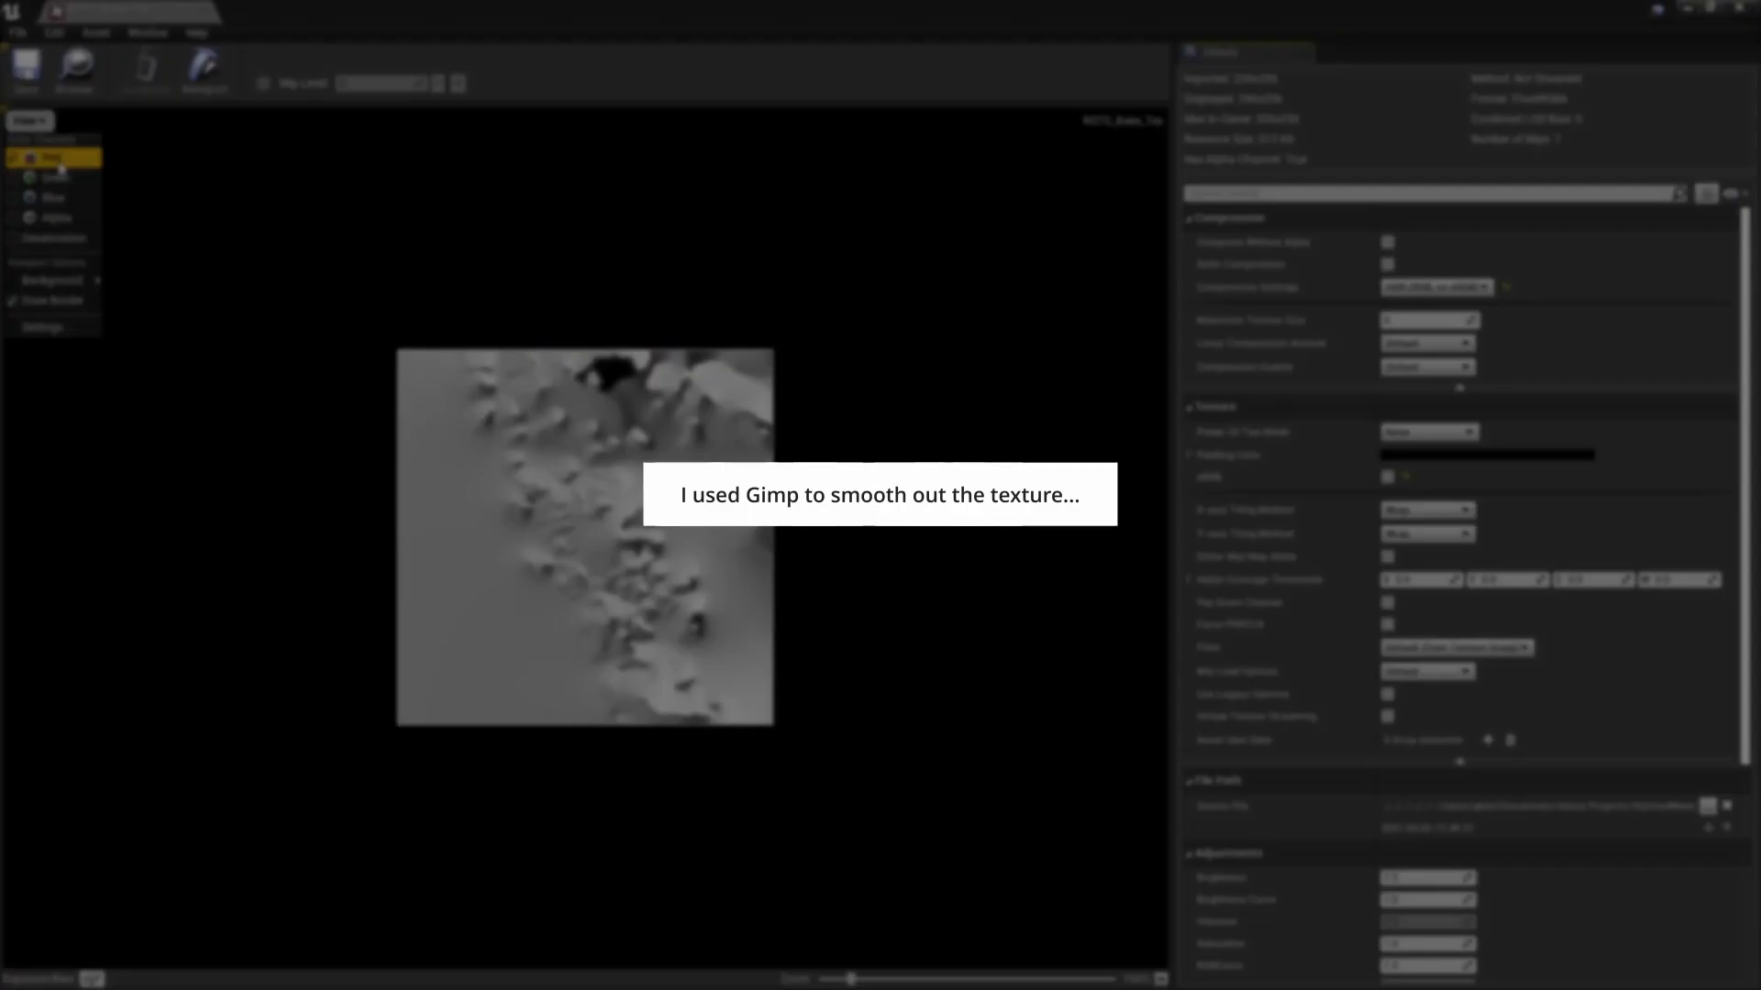
click(53, 174)
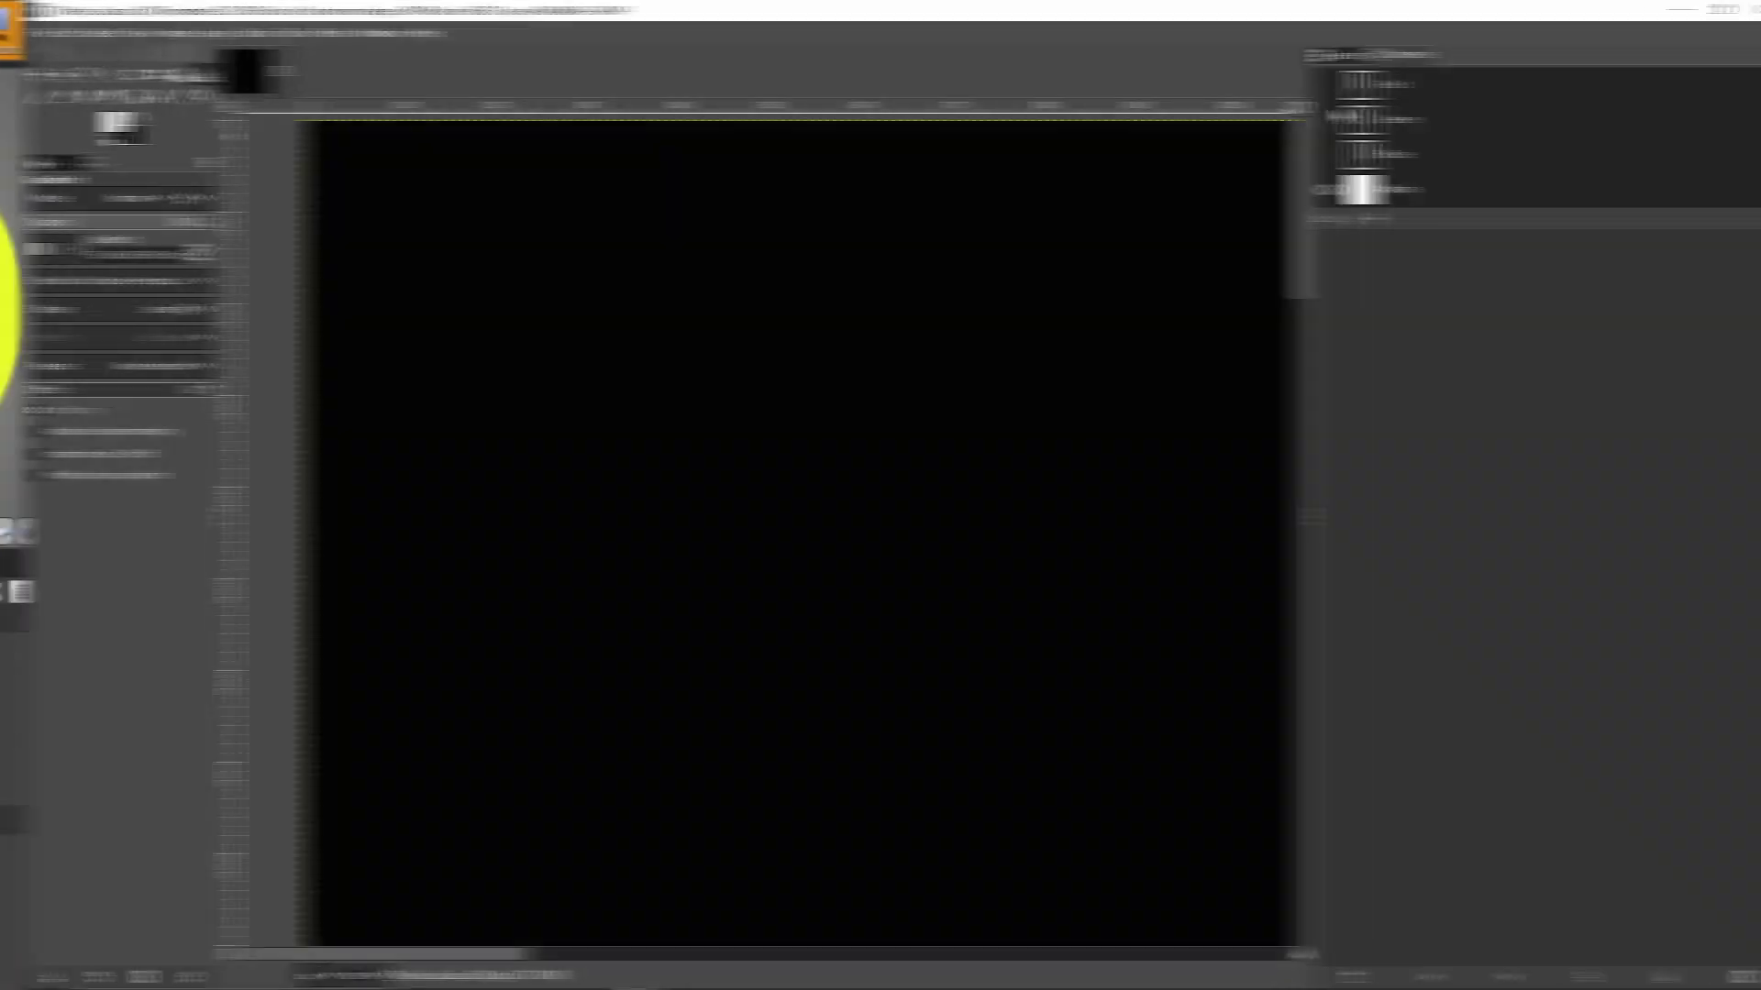
Step: In GIMP, toggle the red, green and blue channels of T_Water_Caustics_8X8 to inspect the packed textures
click(1303, 85)
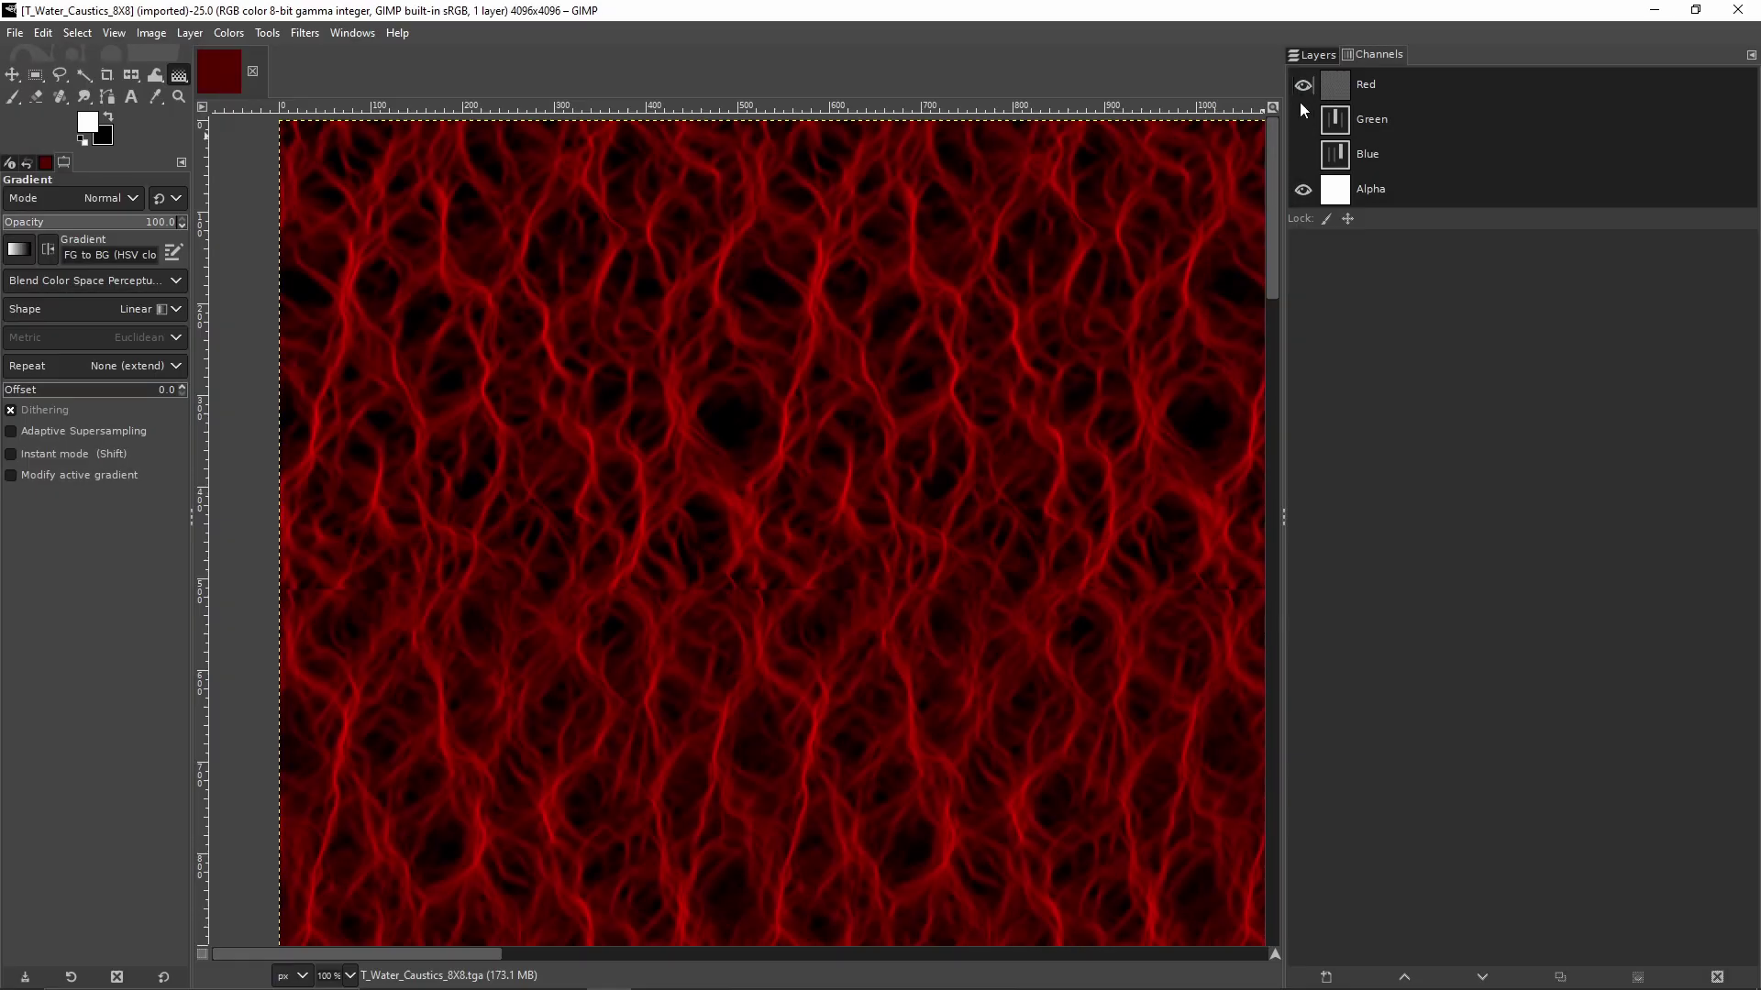
click(1301, 117)
click(1301, 156)
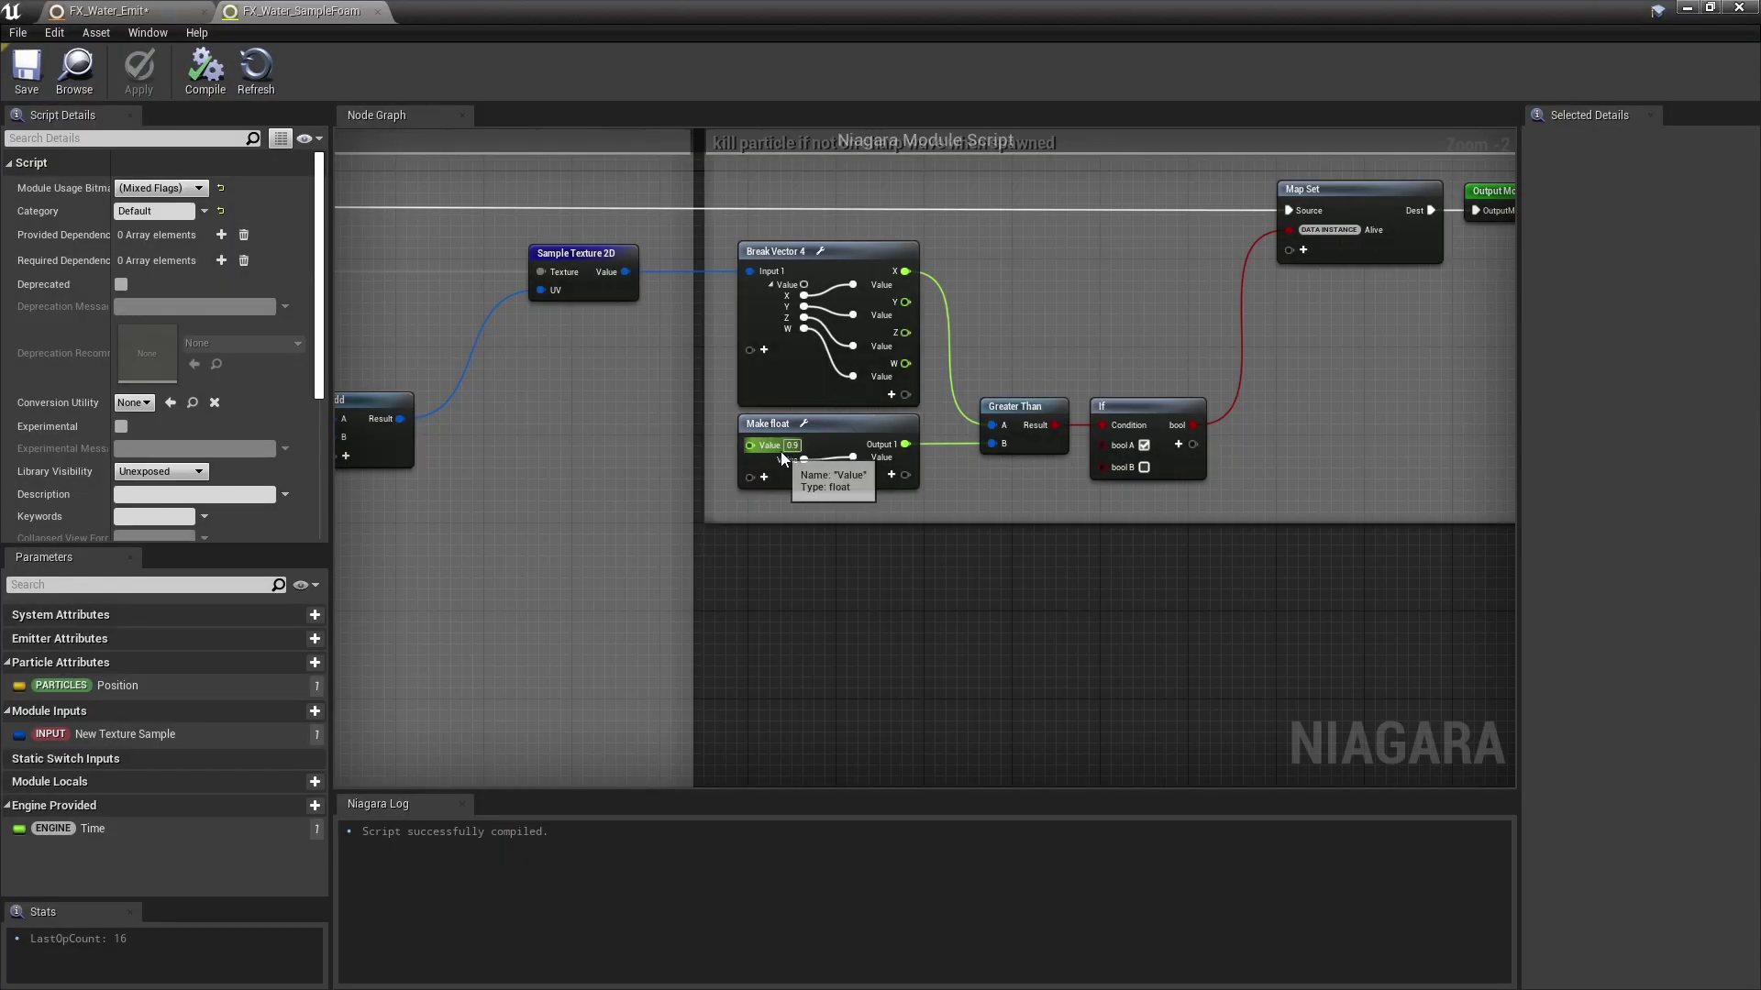
Step: In Unreal Engine, change the Make float threshold feeding Greater Than in FX_Water_SampleFoam, and save and apply the script
click(734, 426)
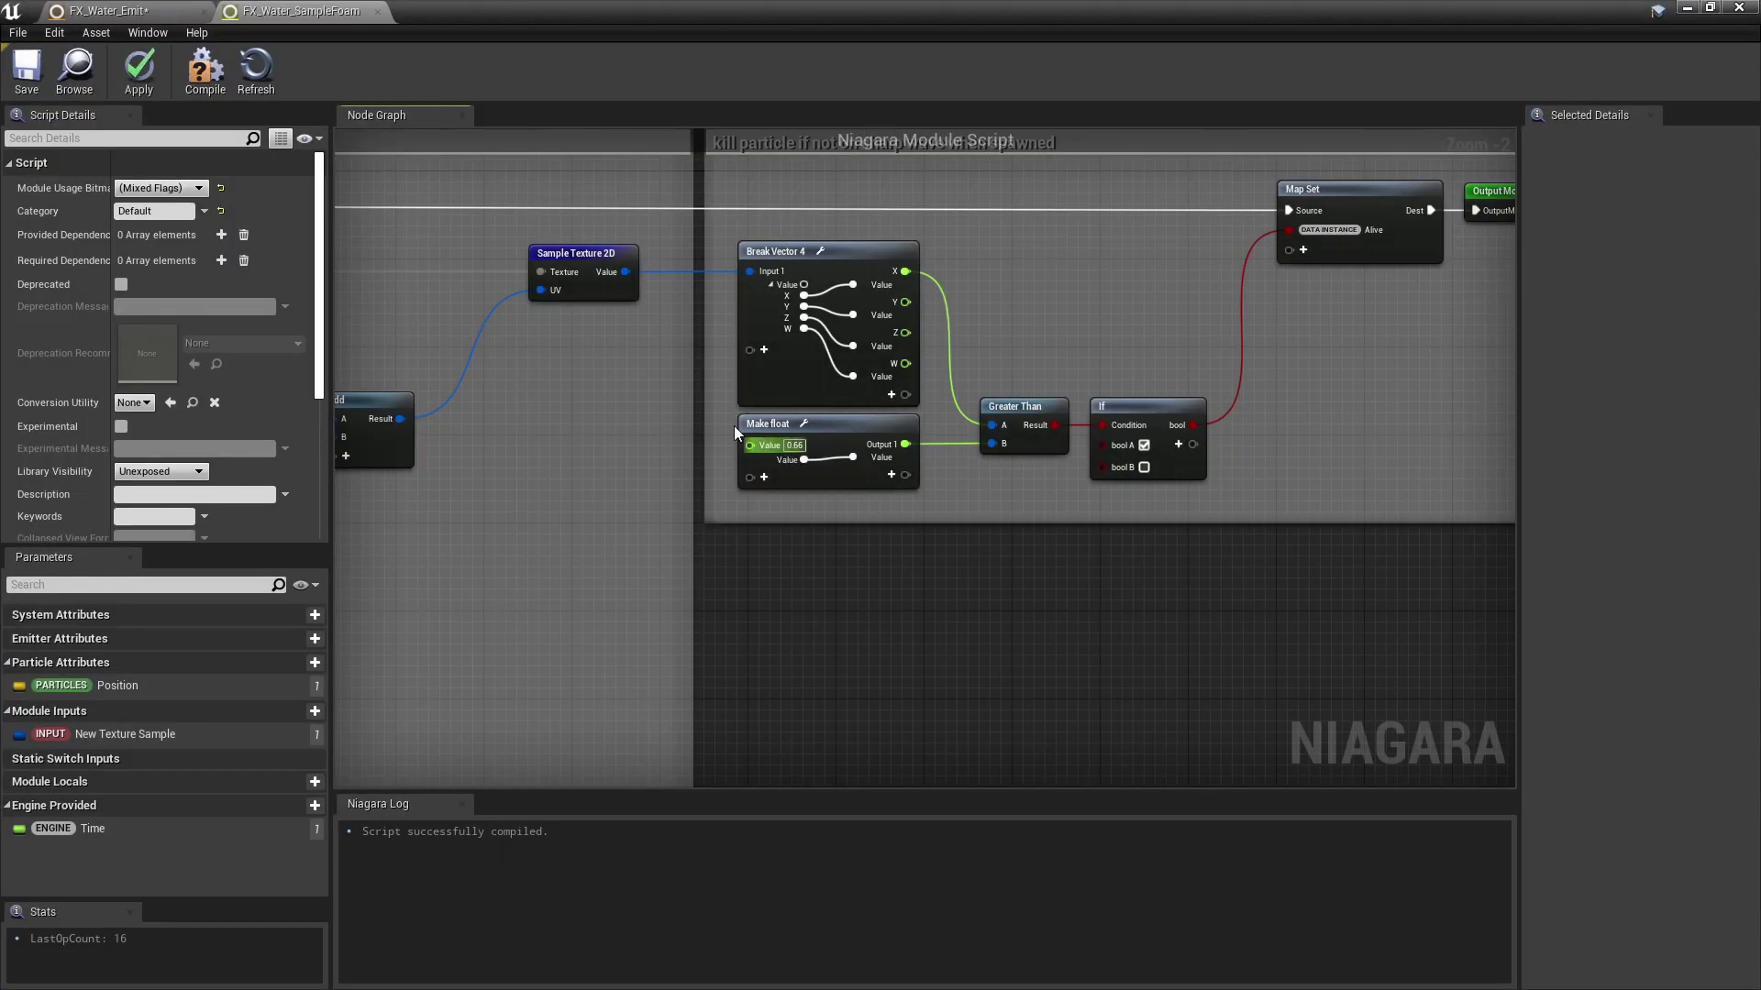
click(27, 72)
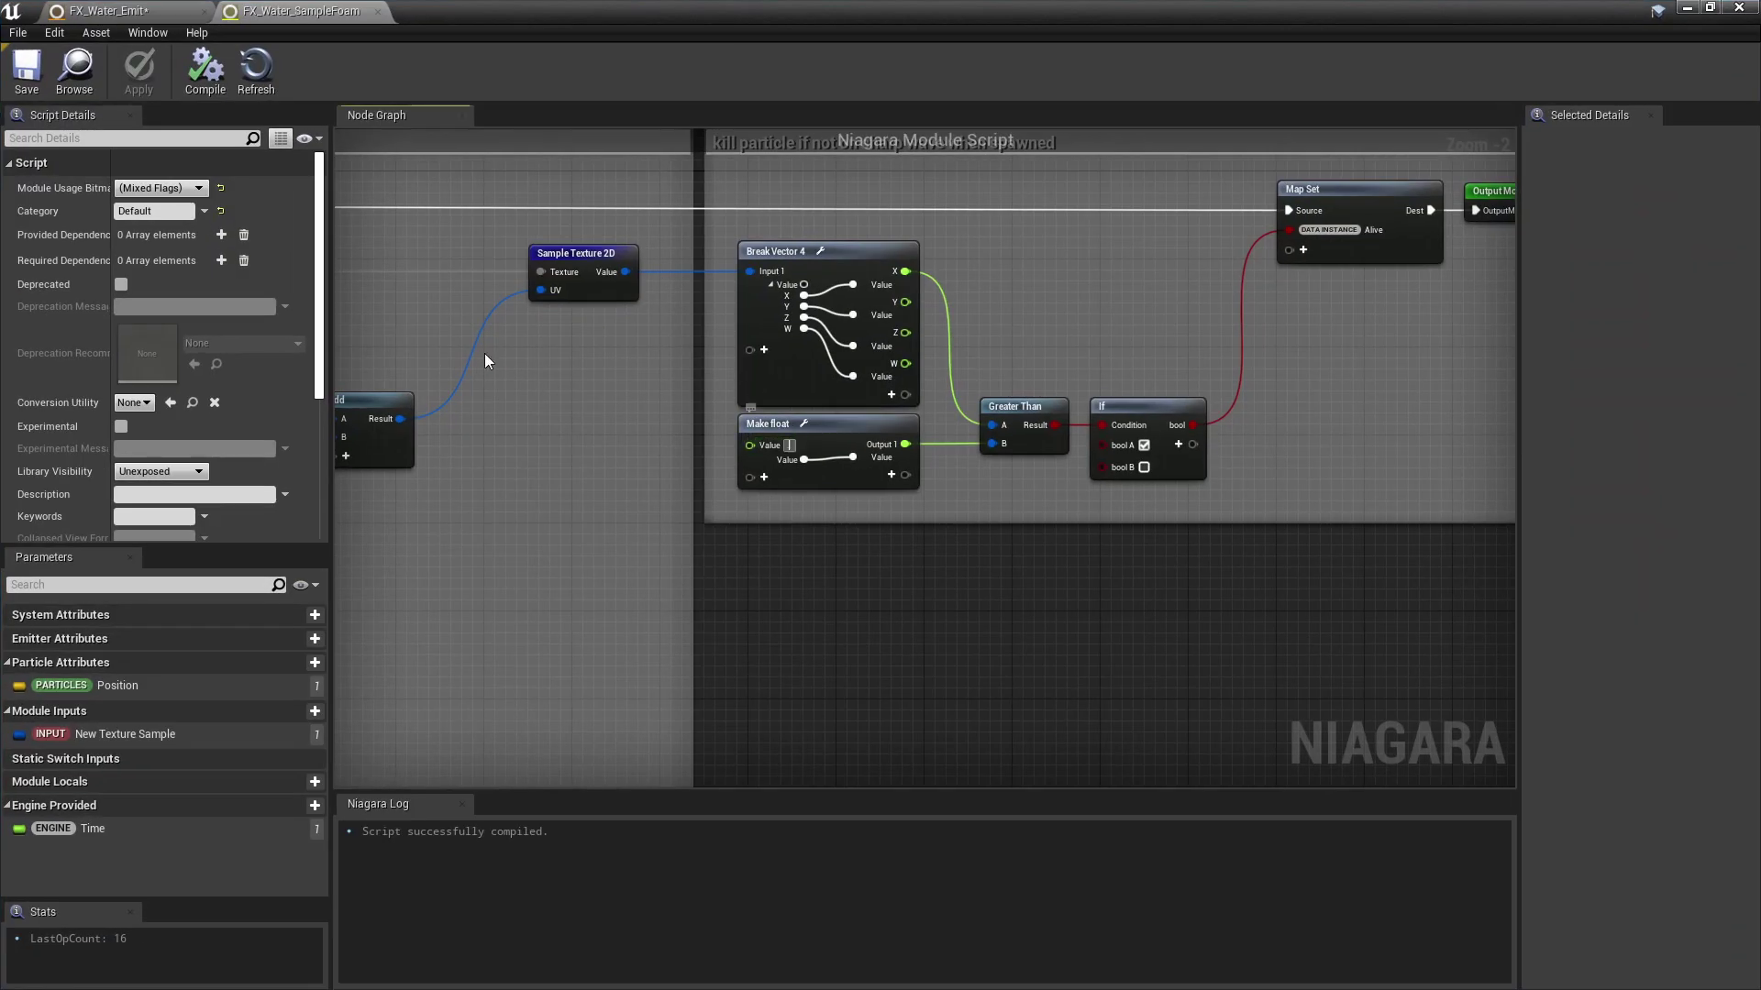
click(138, 72)
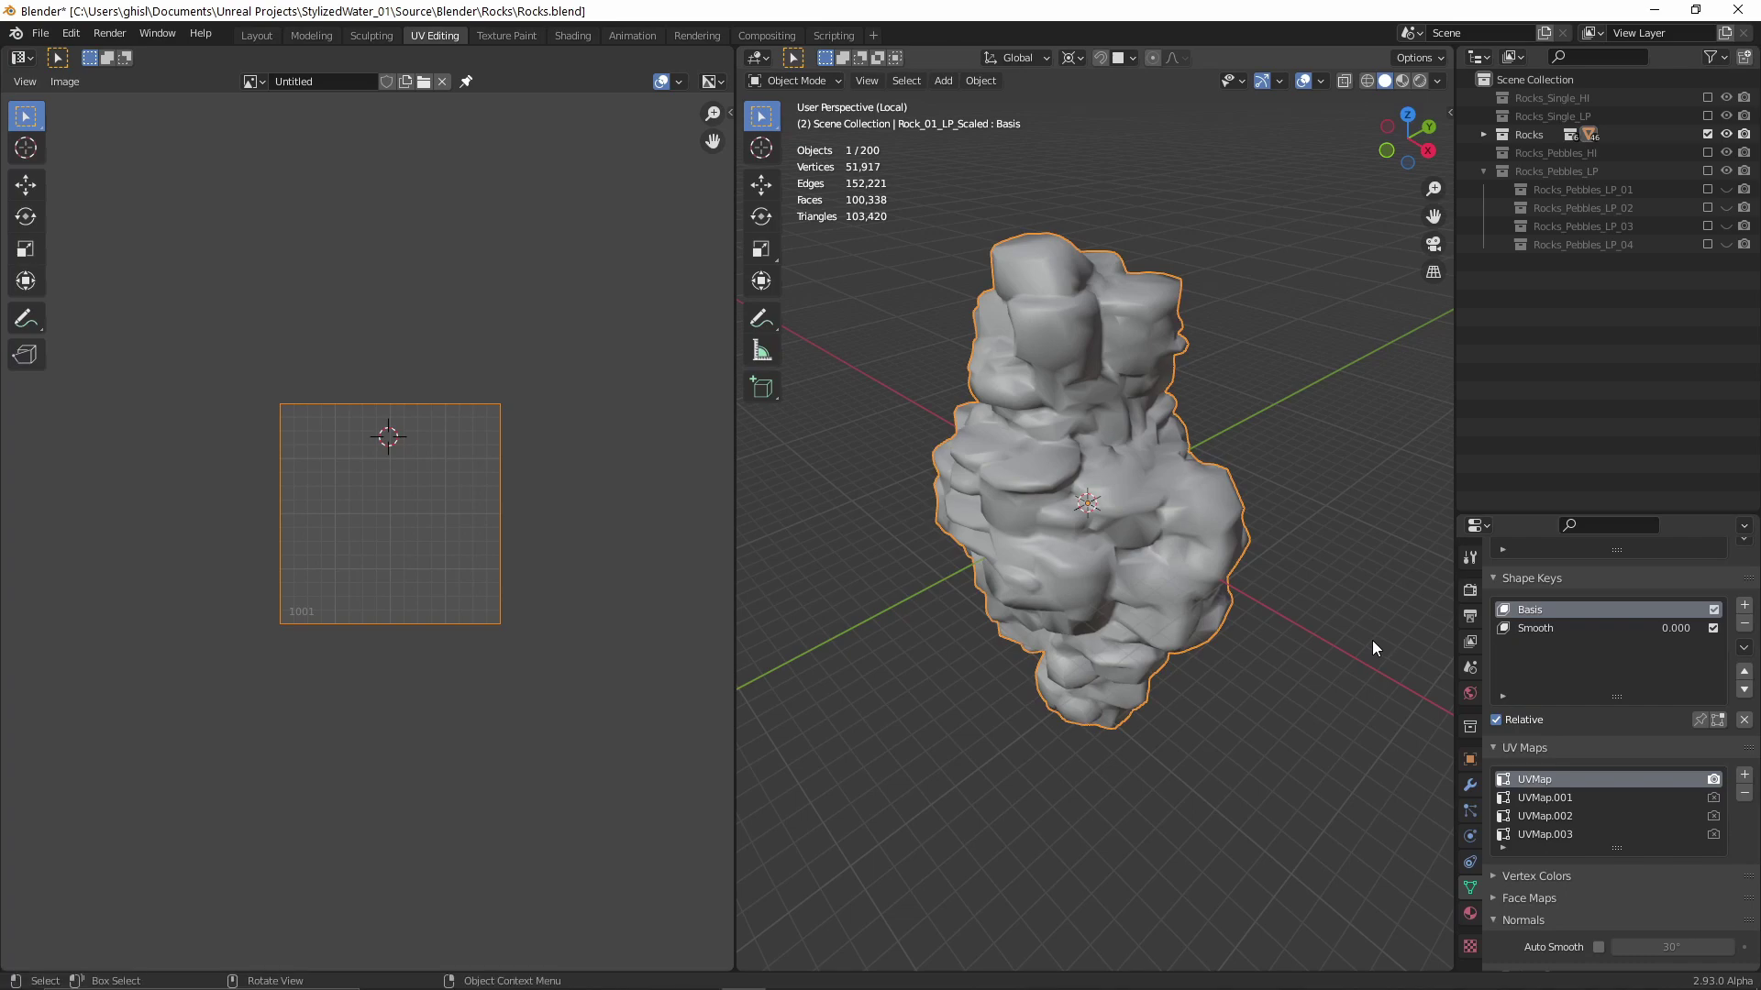
Step: In Blender, inspect the UVMap.001, UVMap.002 and UVMap.003 layouts of Rock_01_LP_Scaled in Edit Mode
key(Tab)
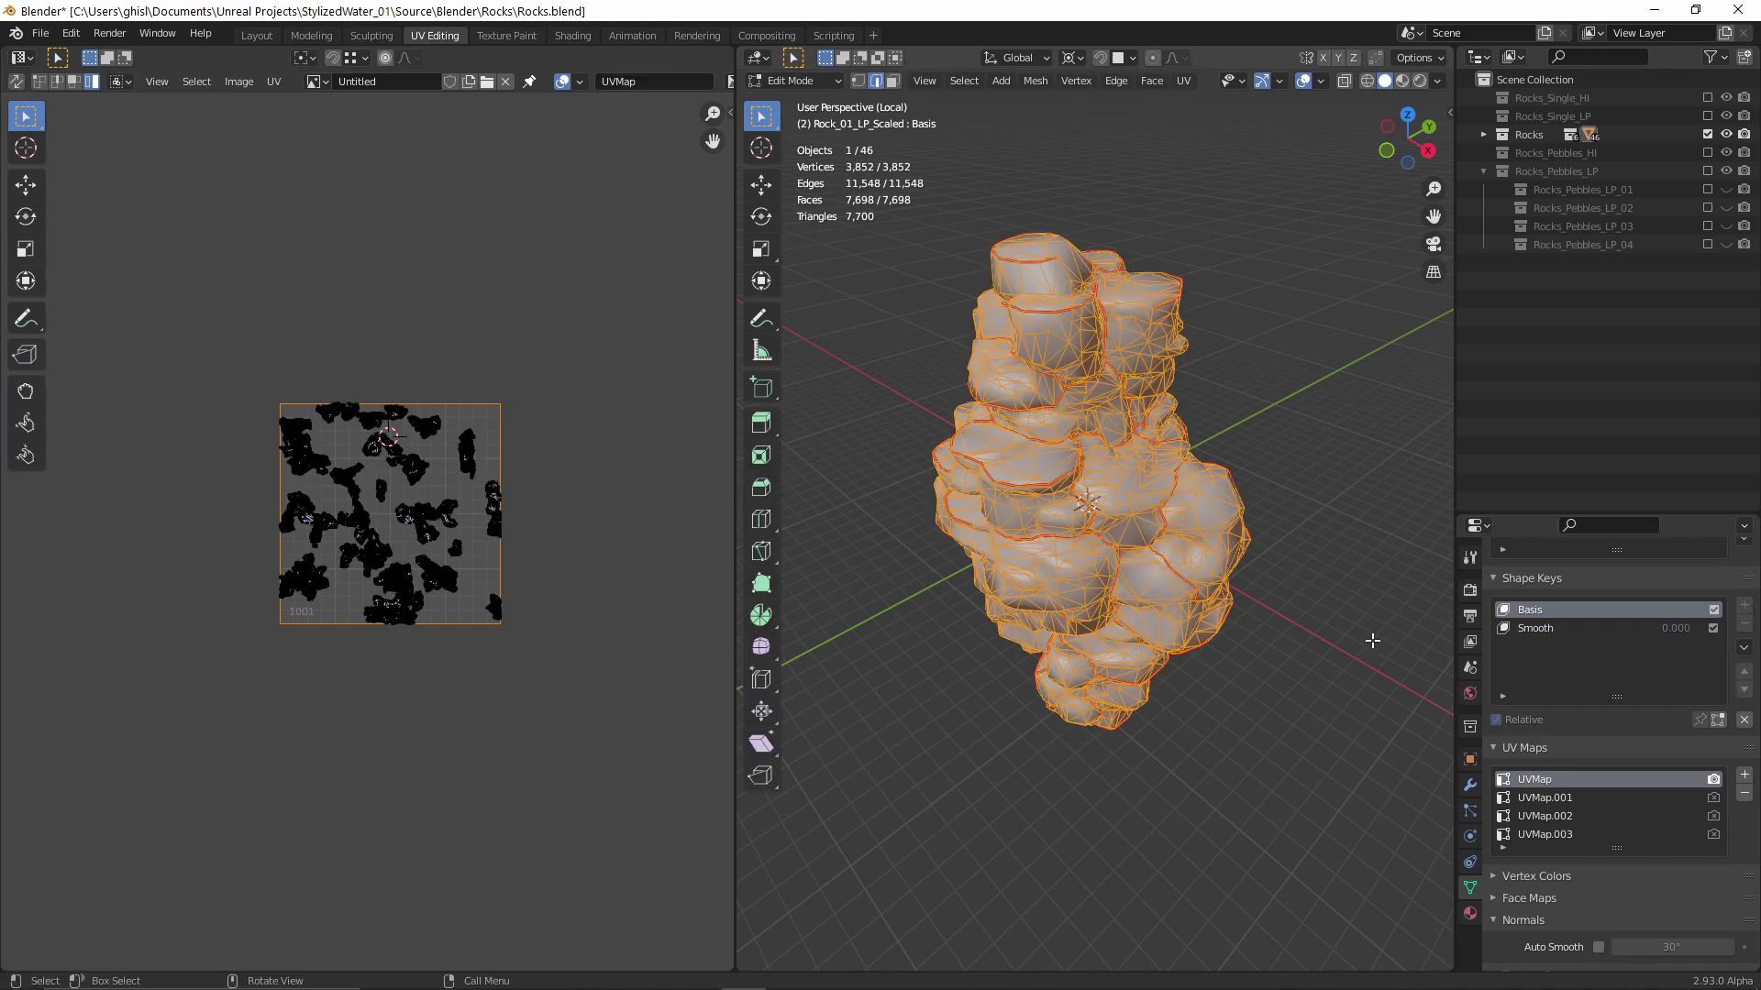
click(1560, 798)
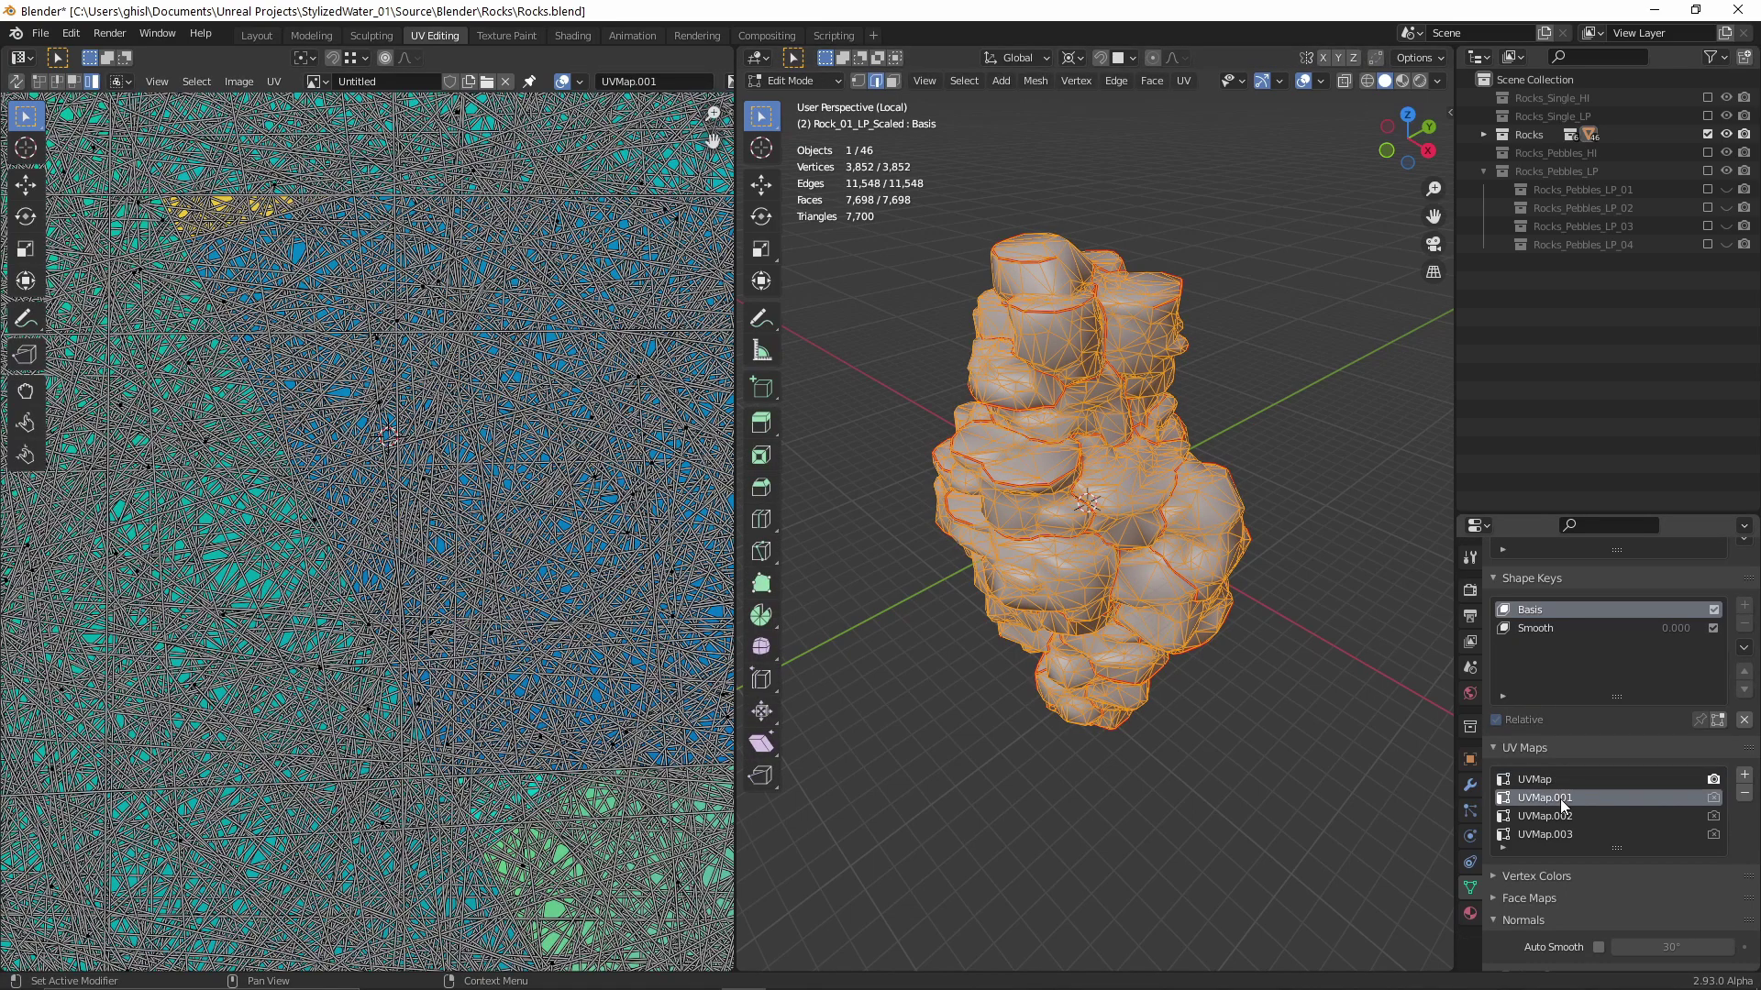
click(1560, 817)
click(1559, 834)
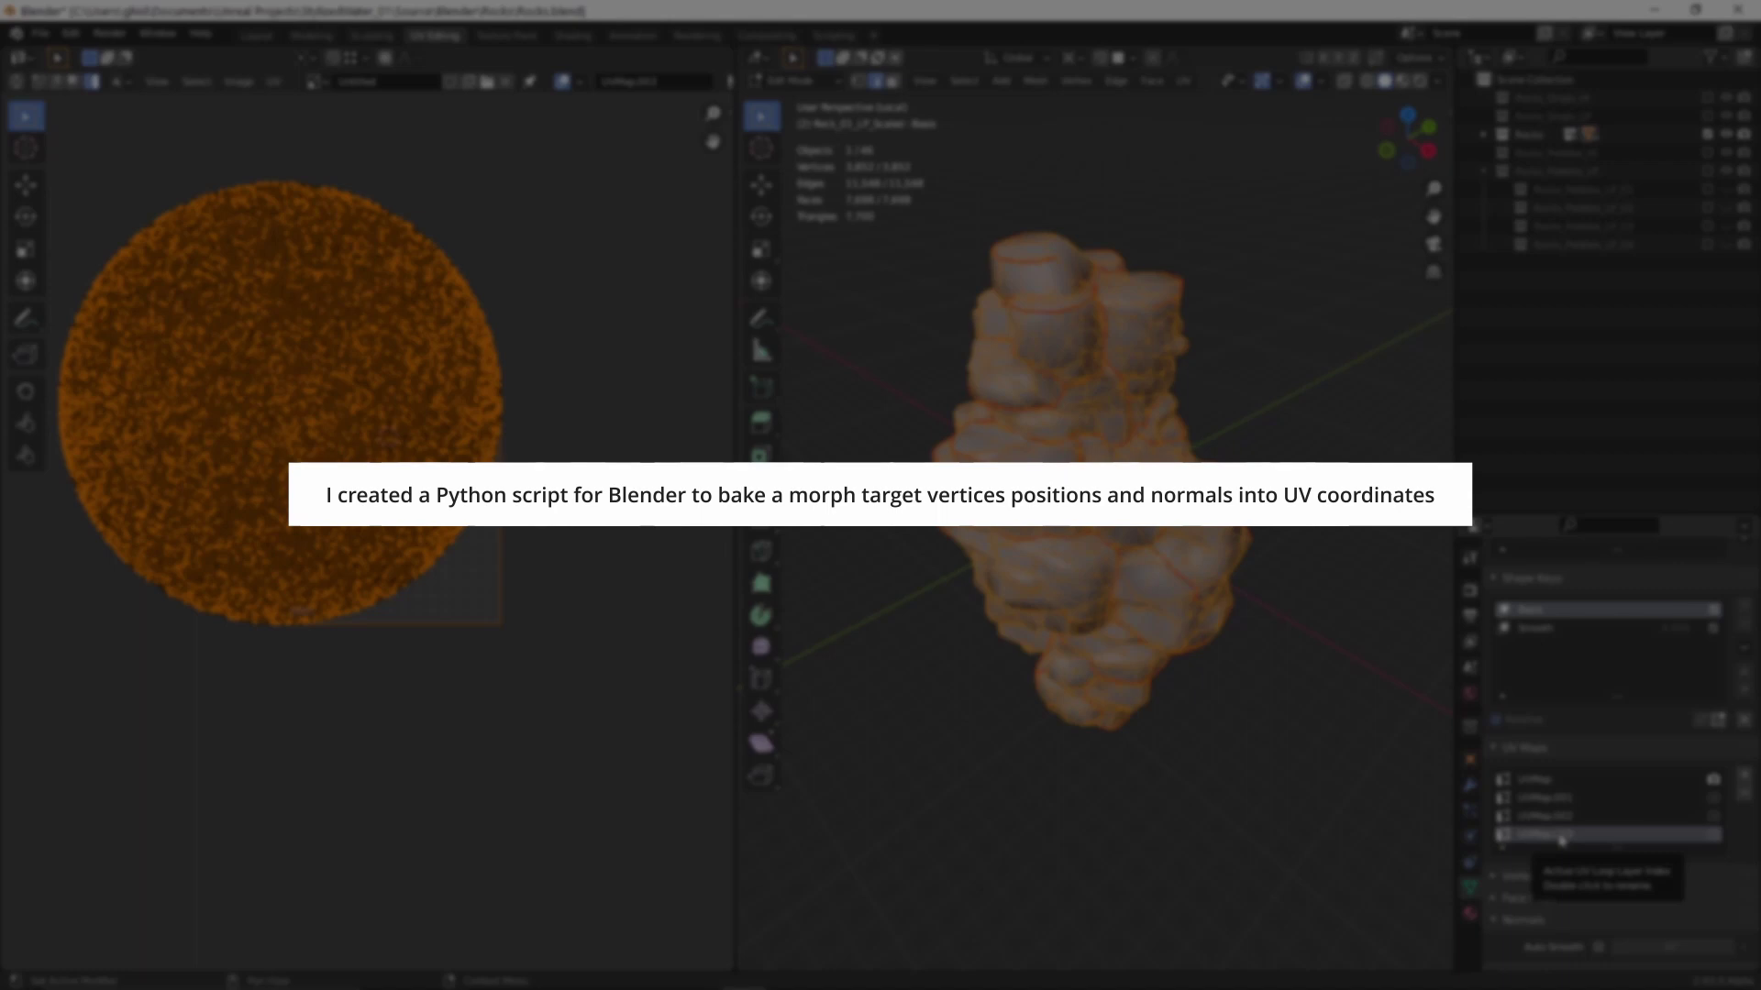
key(Tab)
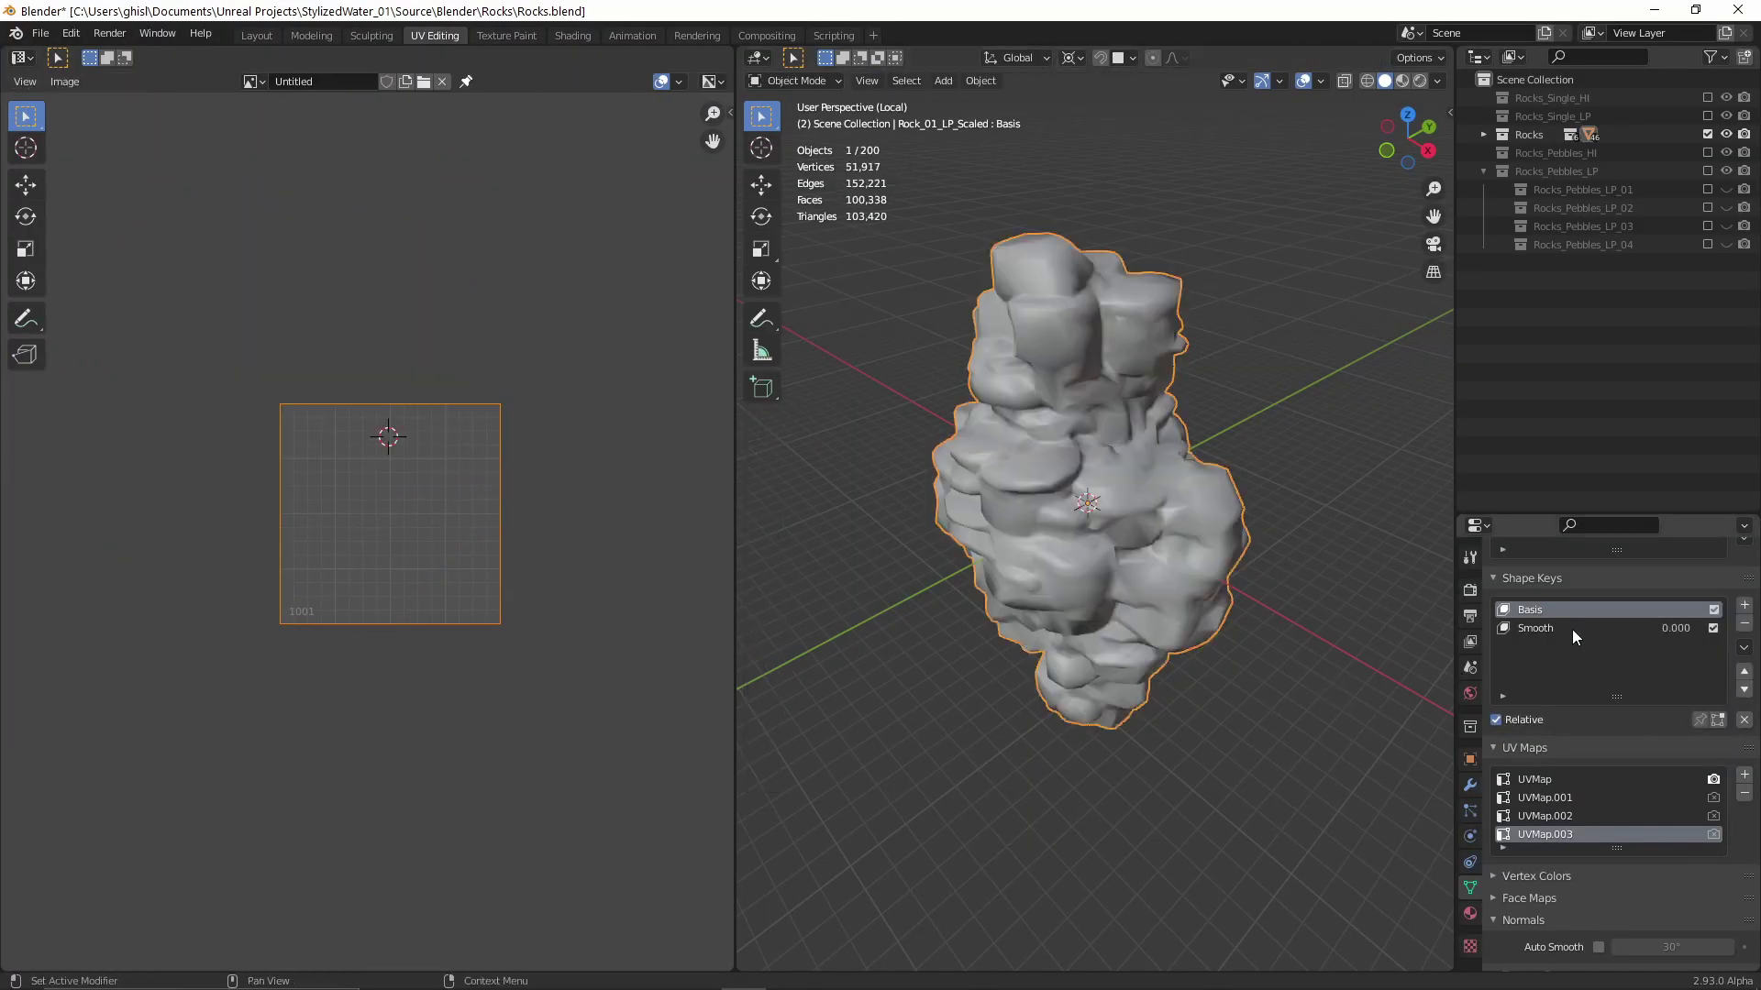
Step: Raise the value of the Smooth shape key on Rock_01_LP_Scaled to preview the smoothed rock
click(1572, 630)
drag(1614, 742, 1733, 742)
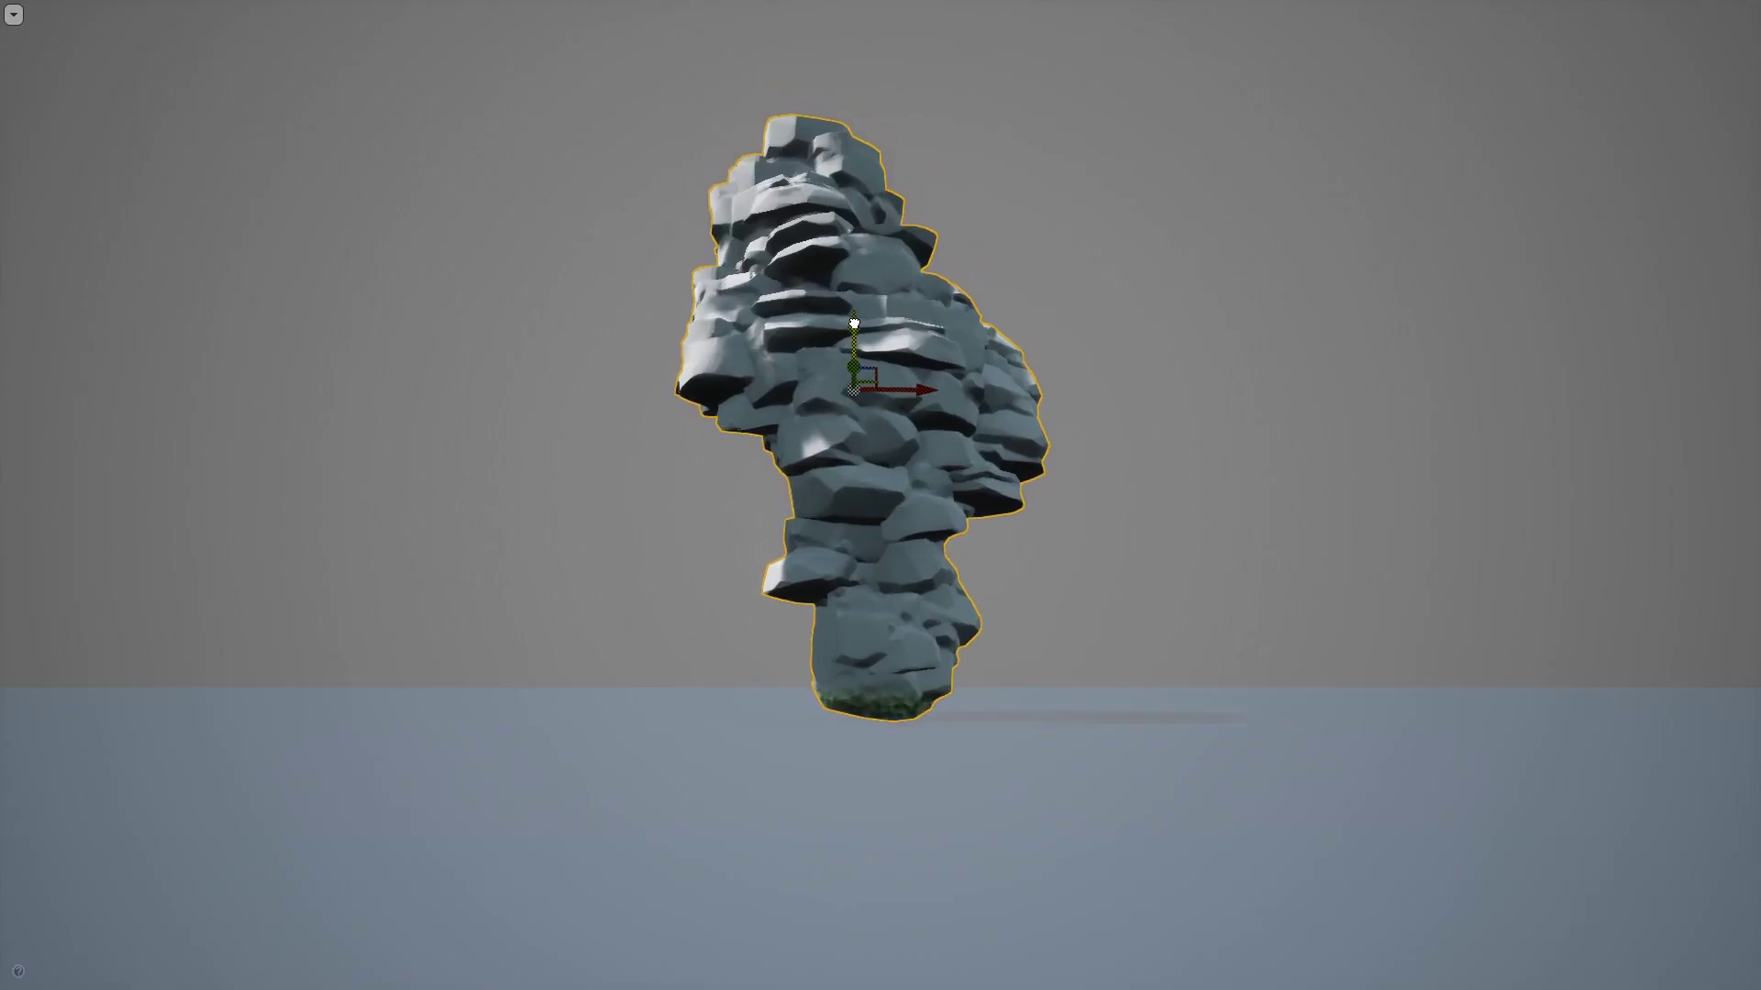
Step: In Unreal Engine, lower the morphing rock partly below the water level and raise it again
drag(854, 323, 854, 472)
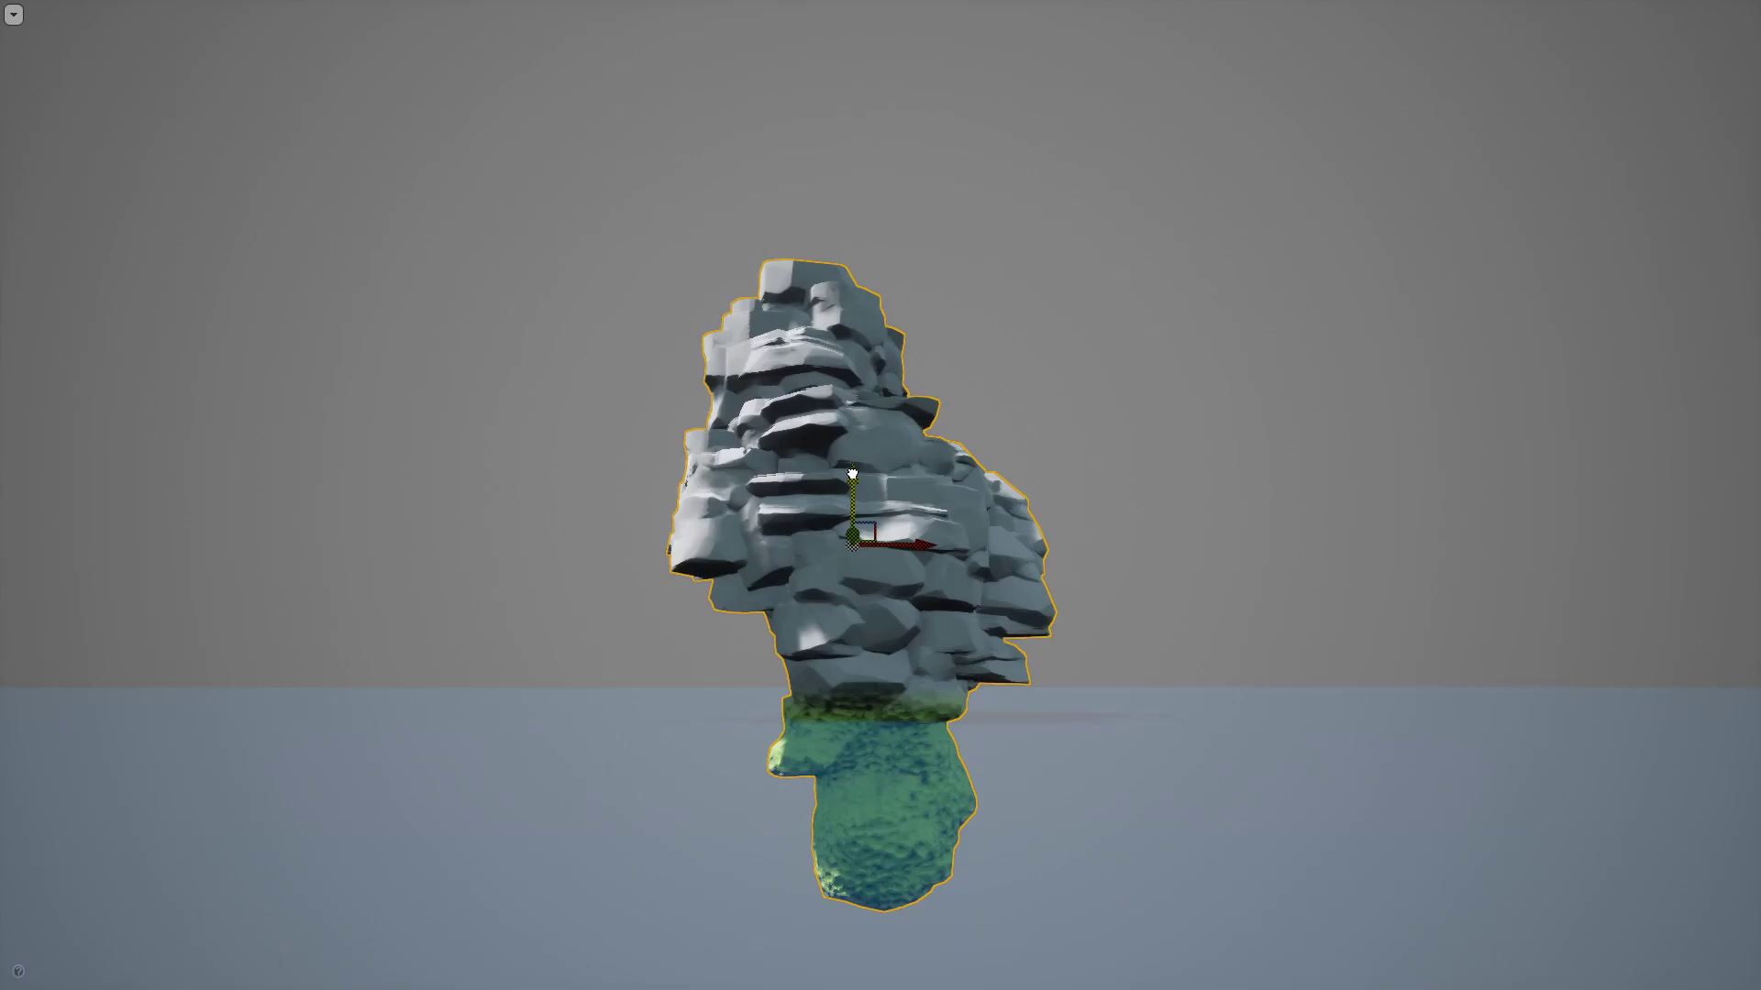
drag(850, 491, 873, 362)
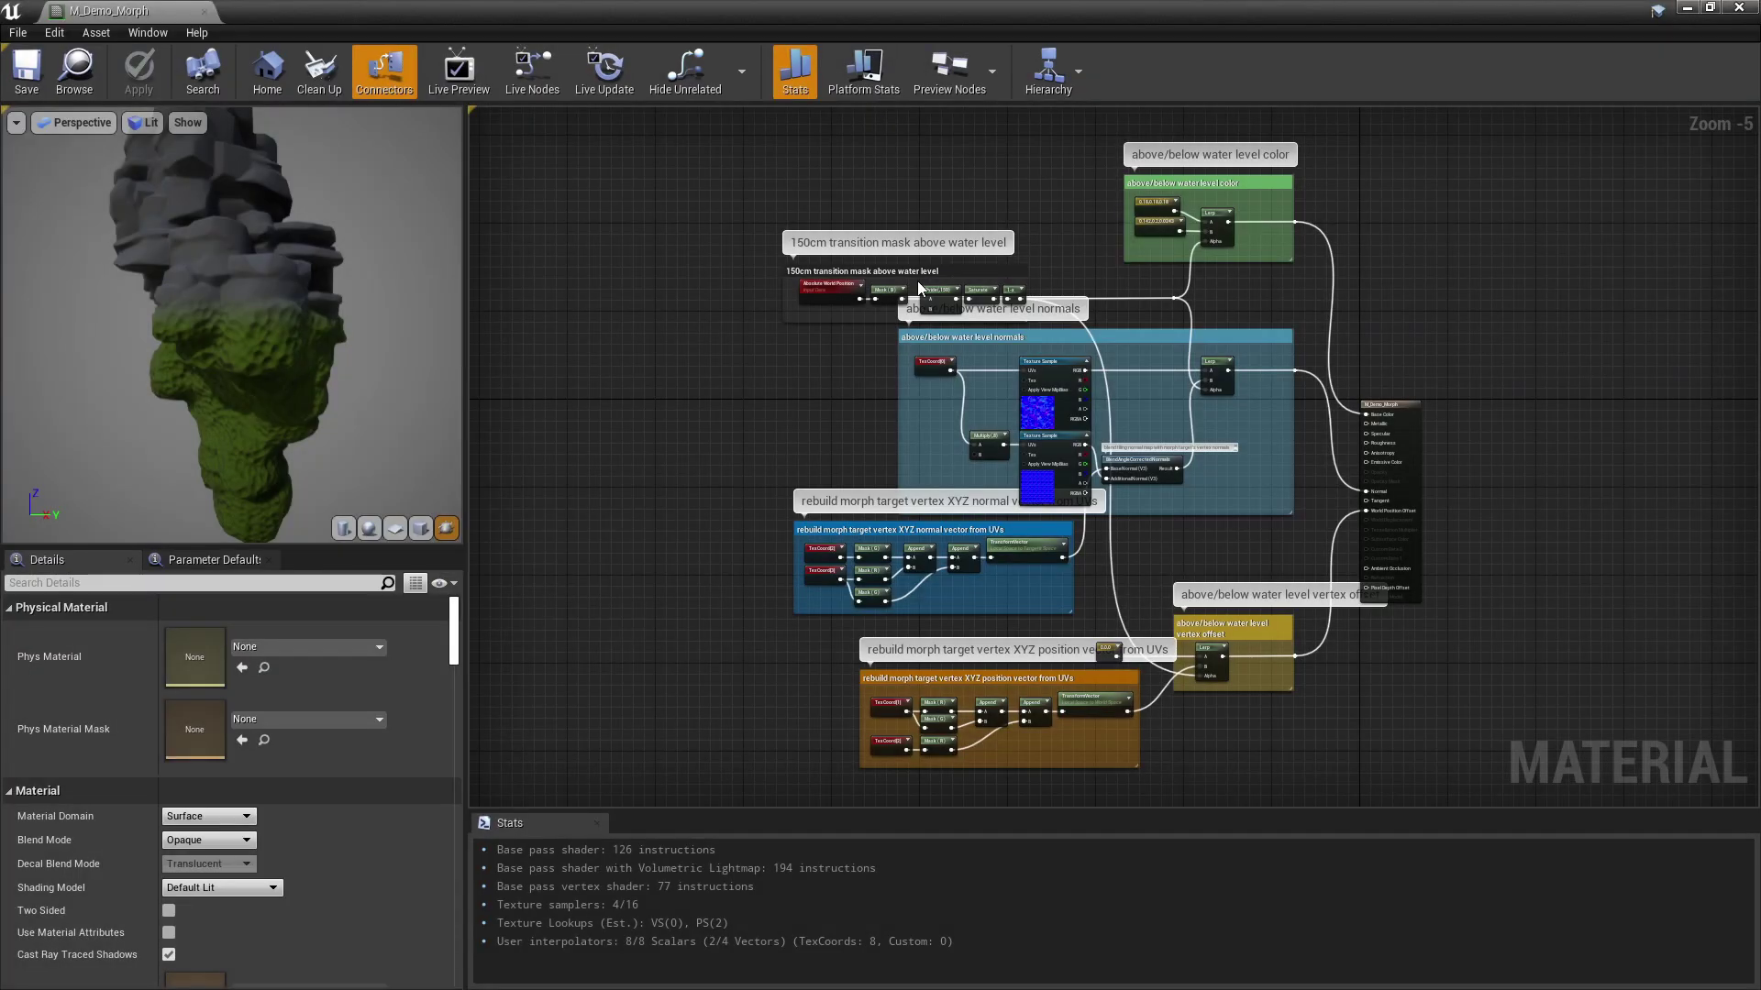
Step: Examine the transition mask and the above/below water level color nodes in the M_Demo_Morph material graph
scroll(917, 281, up, 4)
click(909, 292)
click(1150, 187)
scroll(1150, 188, down, 1)
right_drag(1150, 188, 753, 423)
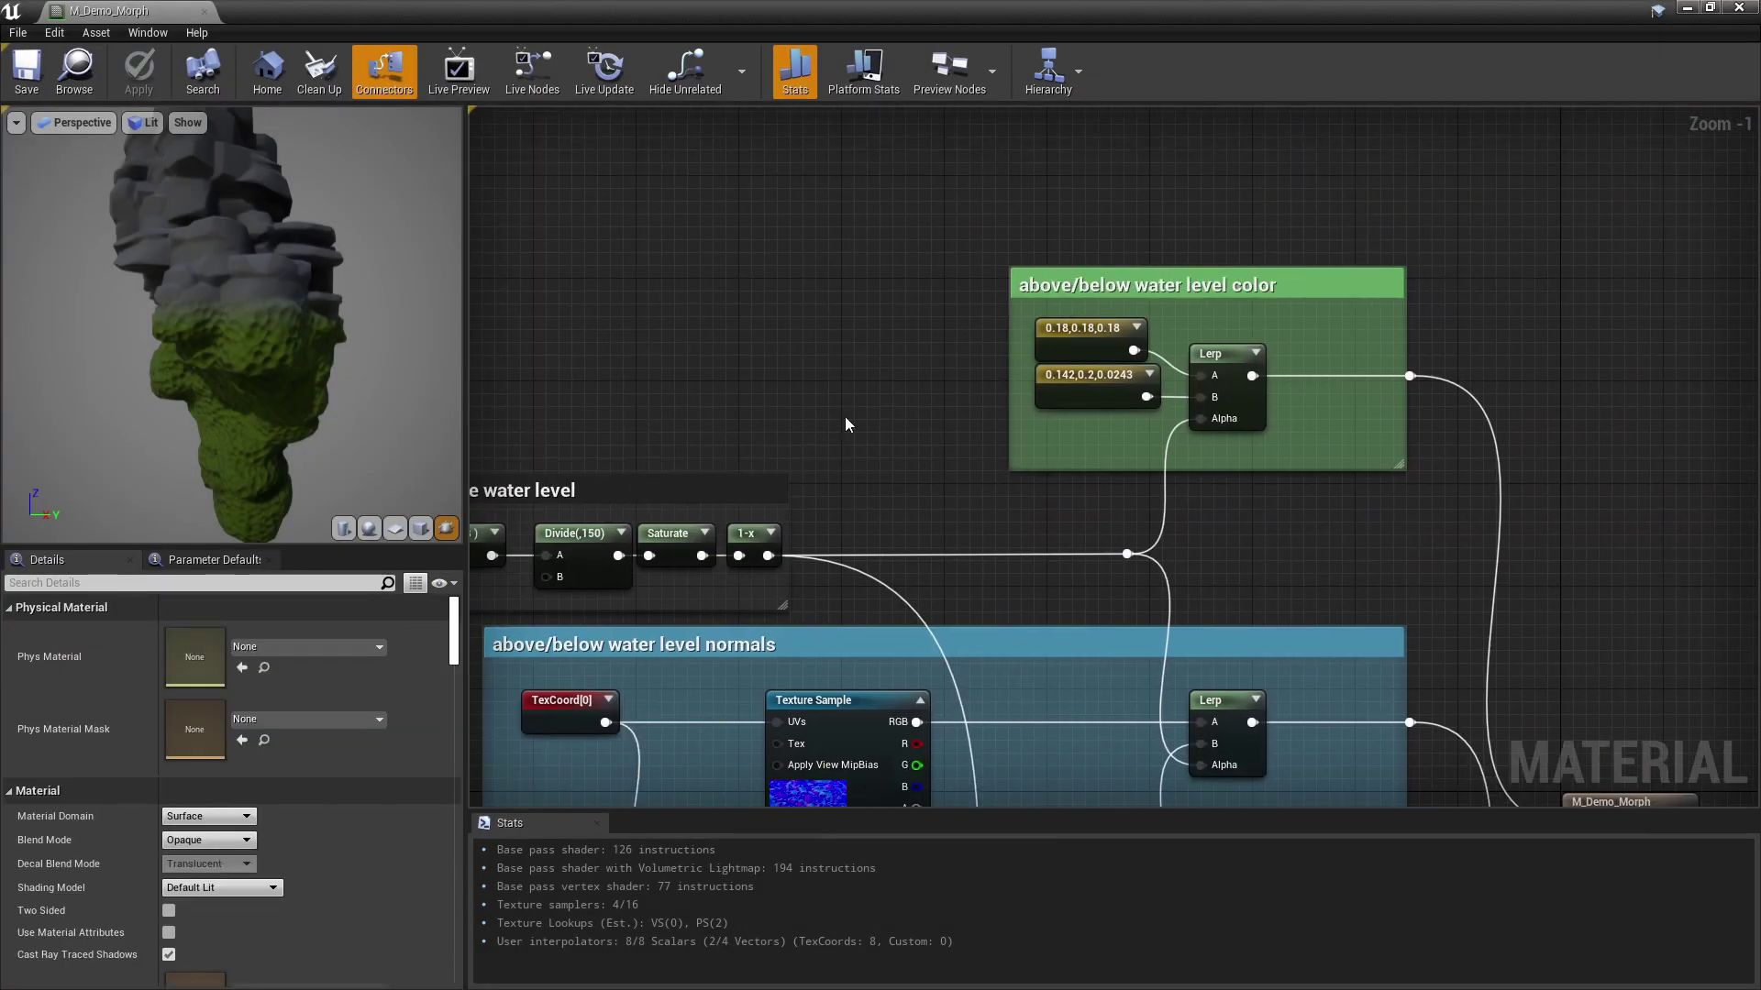
click(1296, 463)
click(1287, 506)
Step: Examine how M_Demo_Morph rebuilds morph target normals from UVs and blends them above and below water level
right_drag(1288, 506, 984, 384)
click(1018, 550)
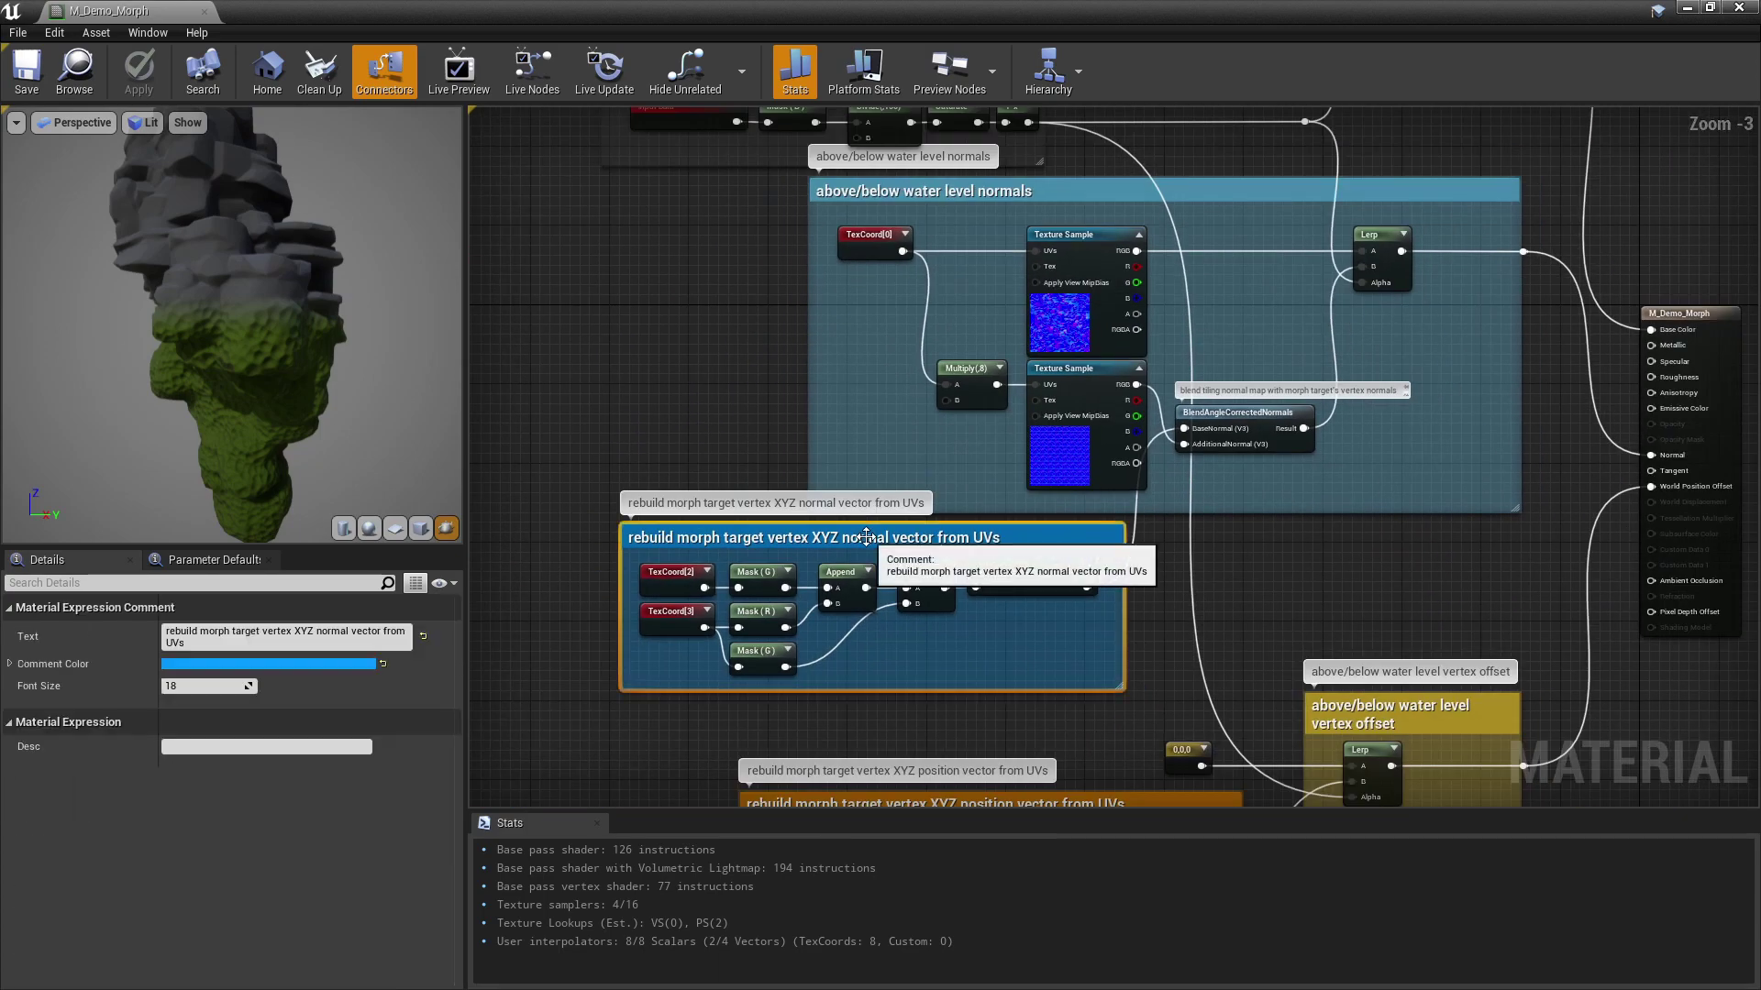
click(1280, 549)
scroll(1279, 549, down, 1)
click(1235, 242)
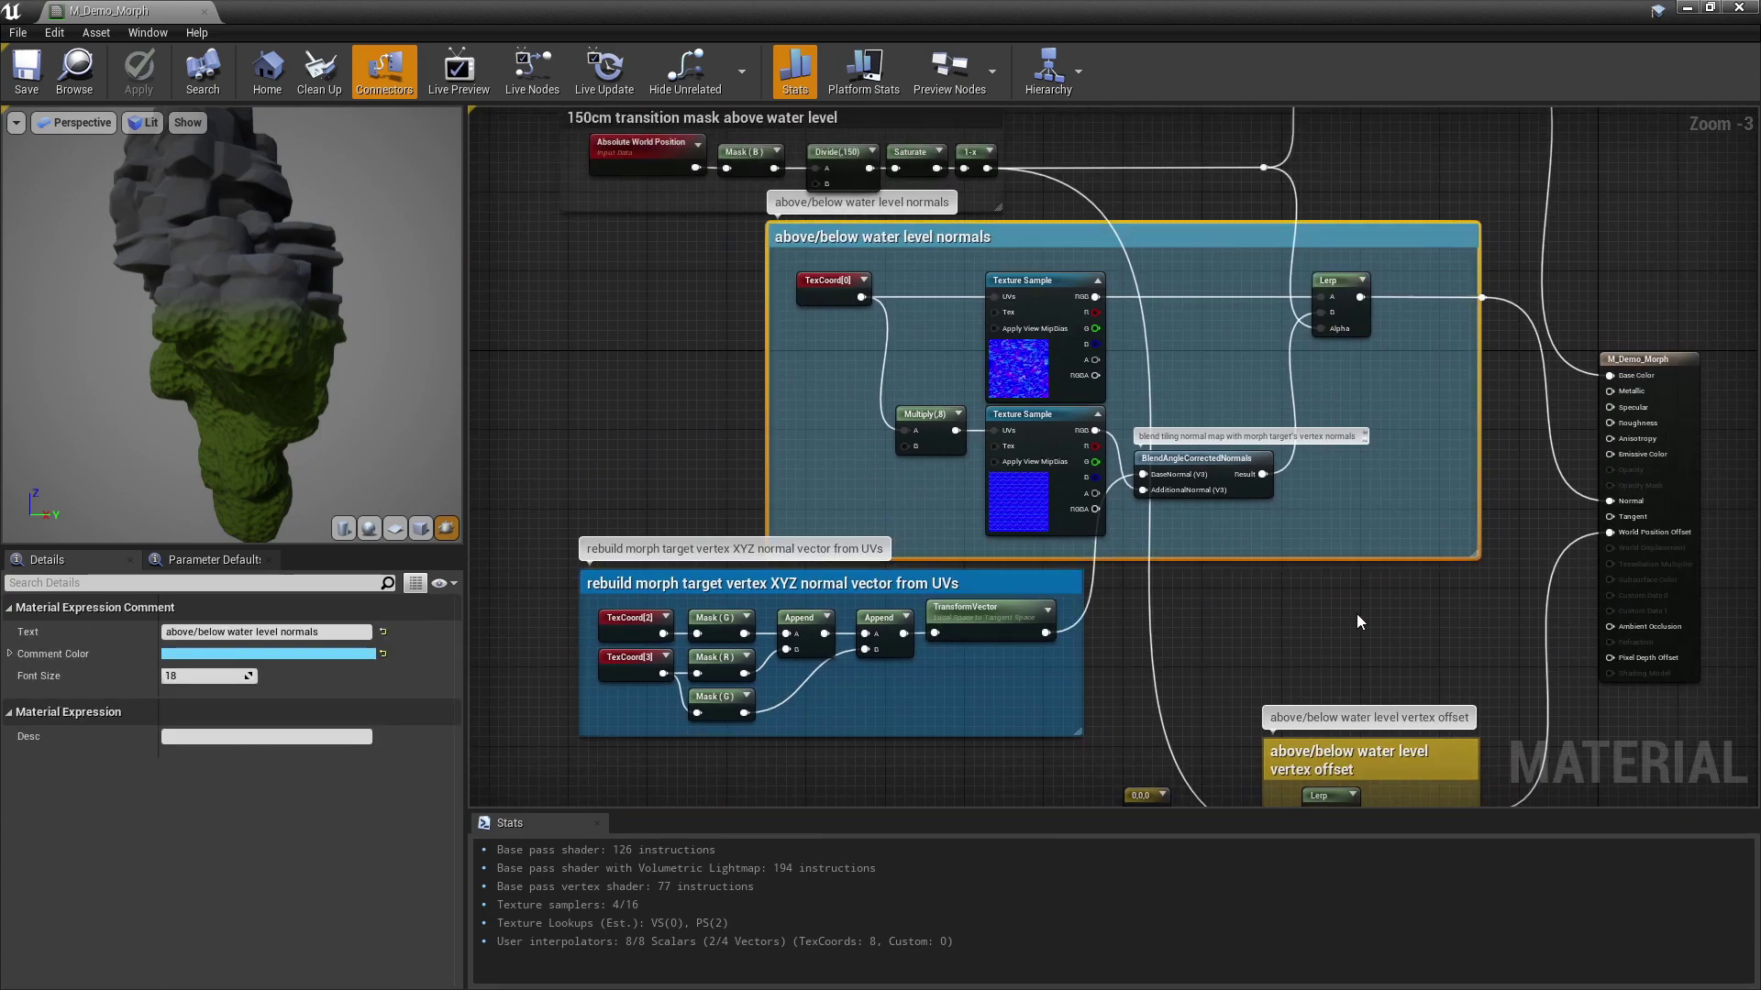
click(1329, 629)
right_drag(1329, 629, 1317, 520)
click(1009, 543)
click(1023, 475)
click(1275, 447)
click(1326, 317)
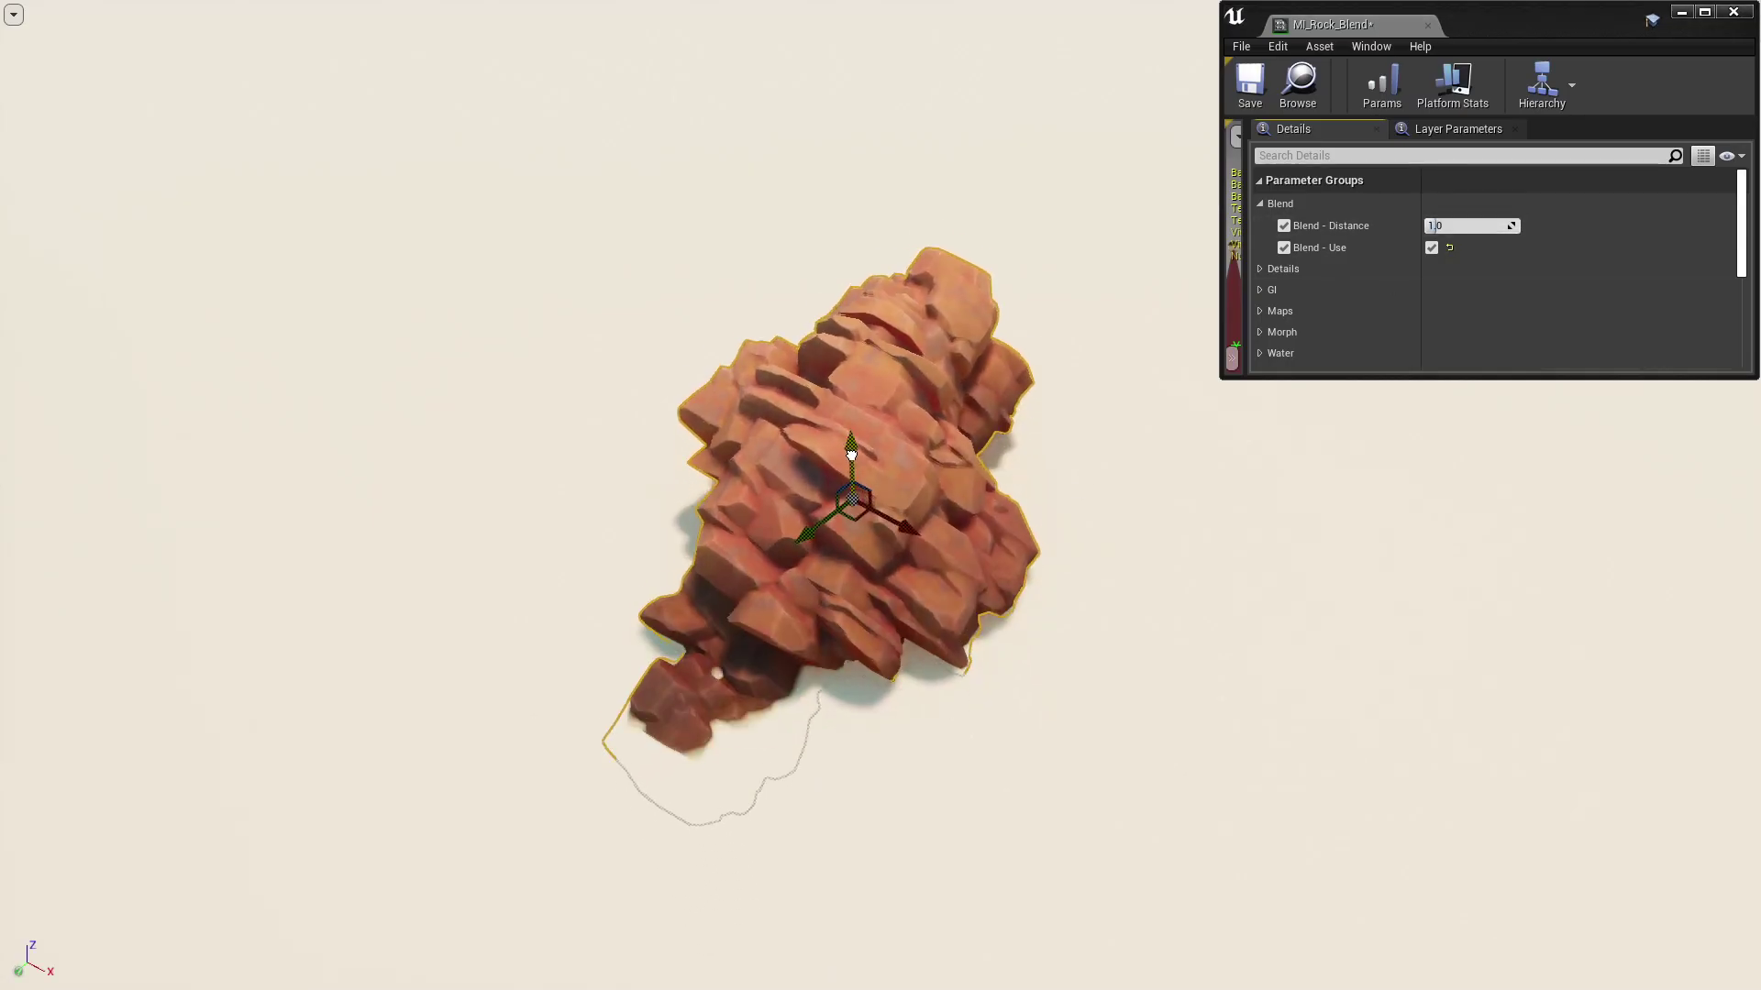
Step: Set Blend - Distance in MI_Rock_Blend to 0 and then to 10 to compare the rock's blending with the sand
text(0)
key(Return)
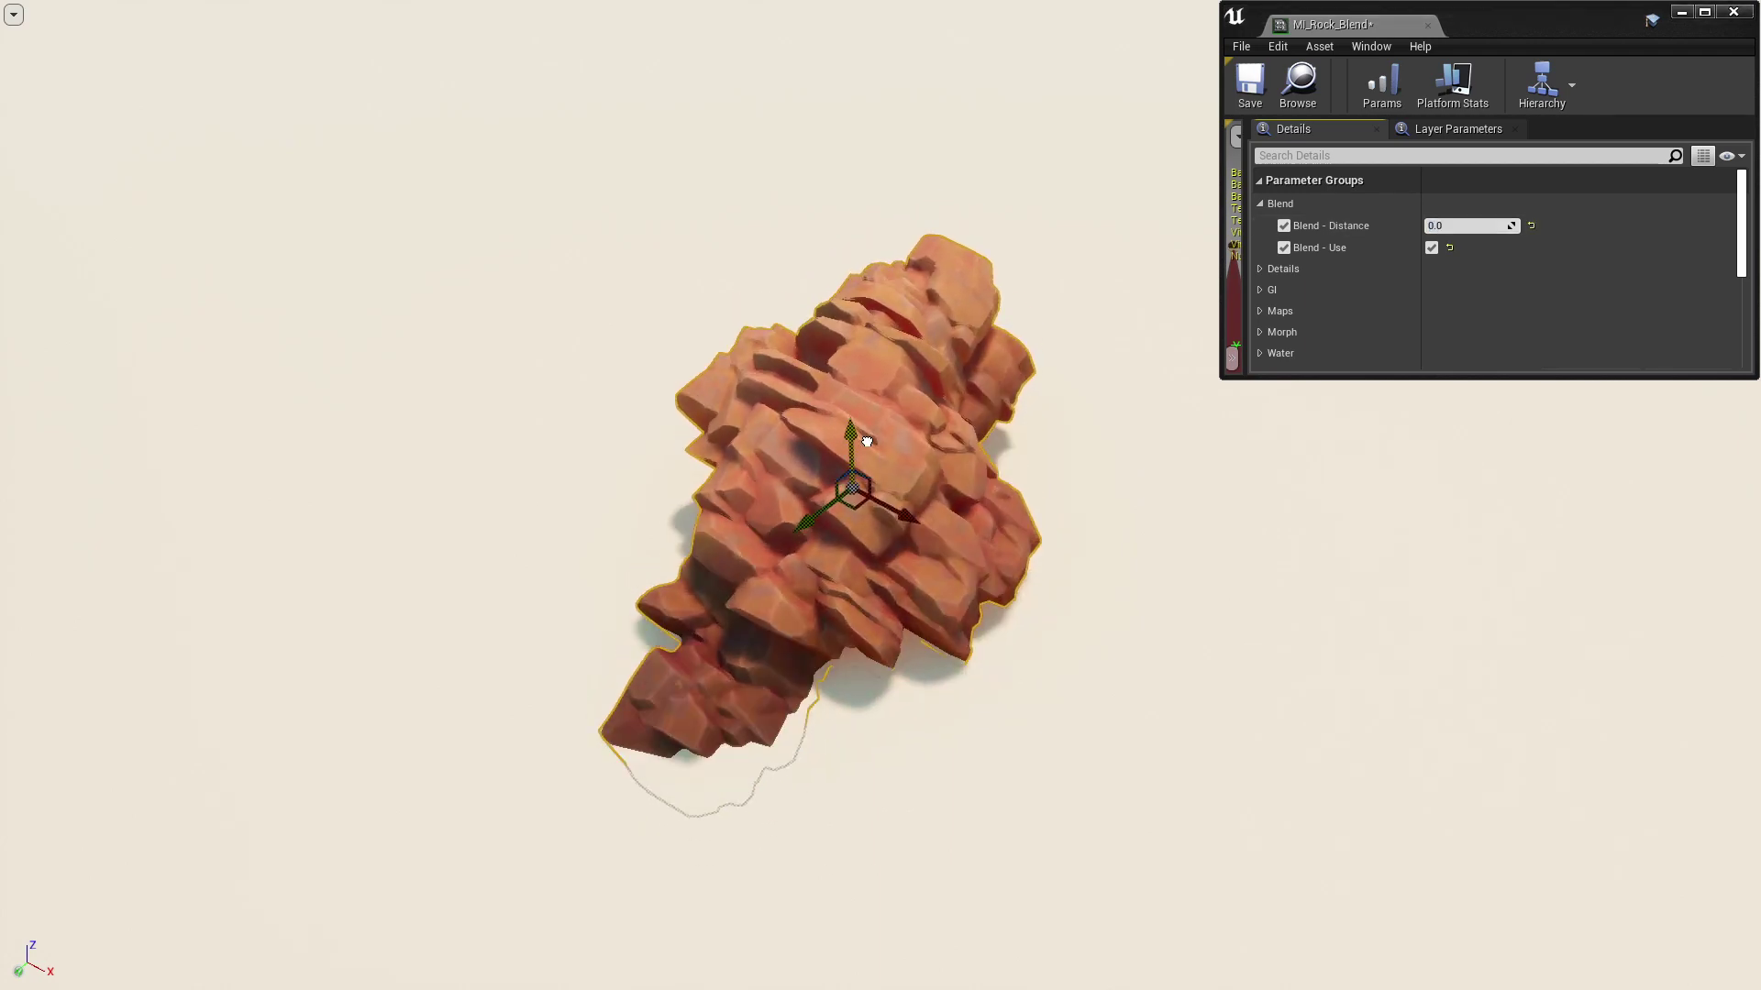
text(10)
key(Return)
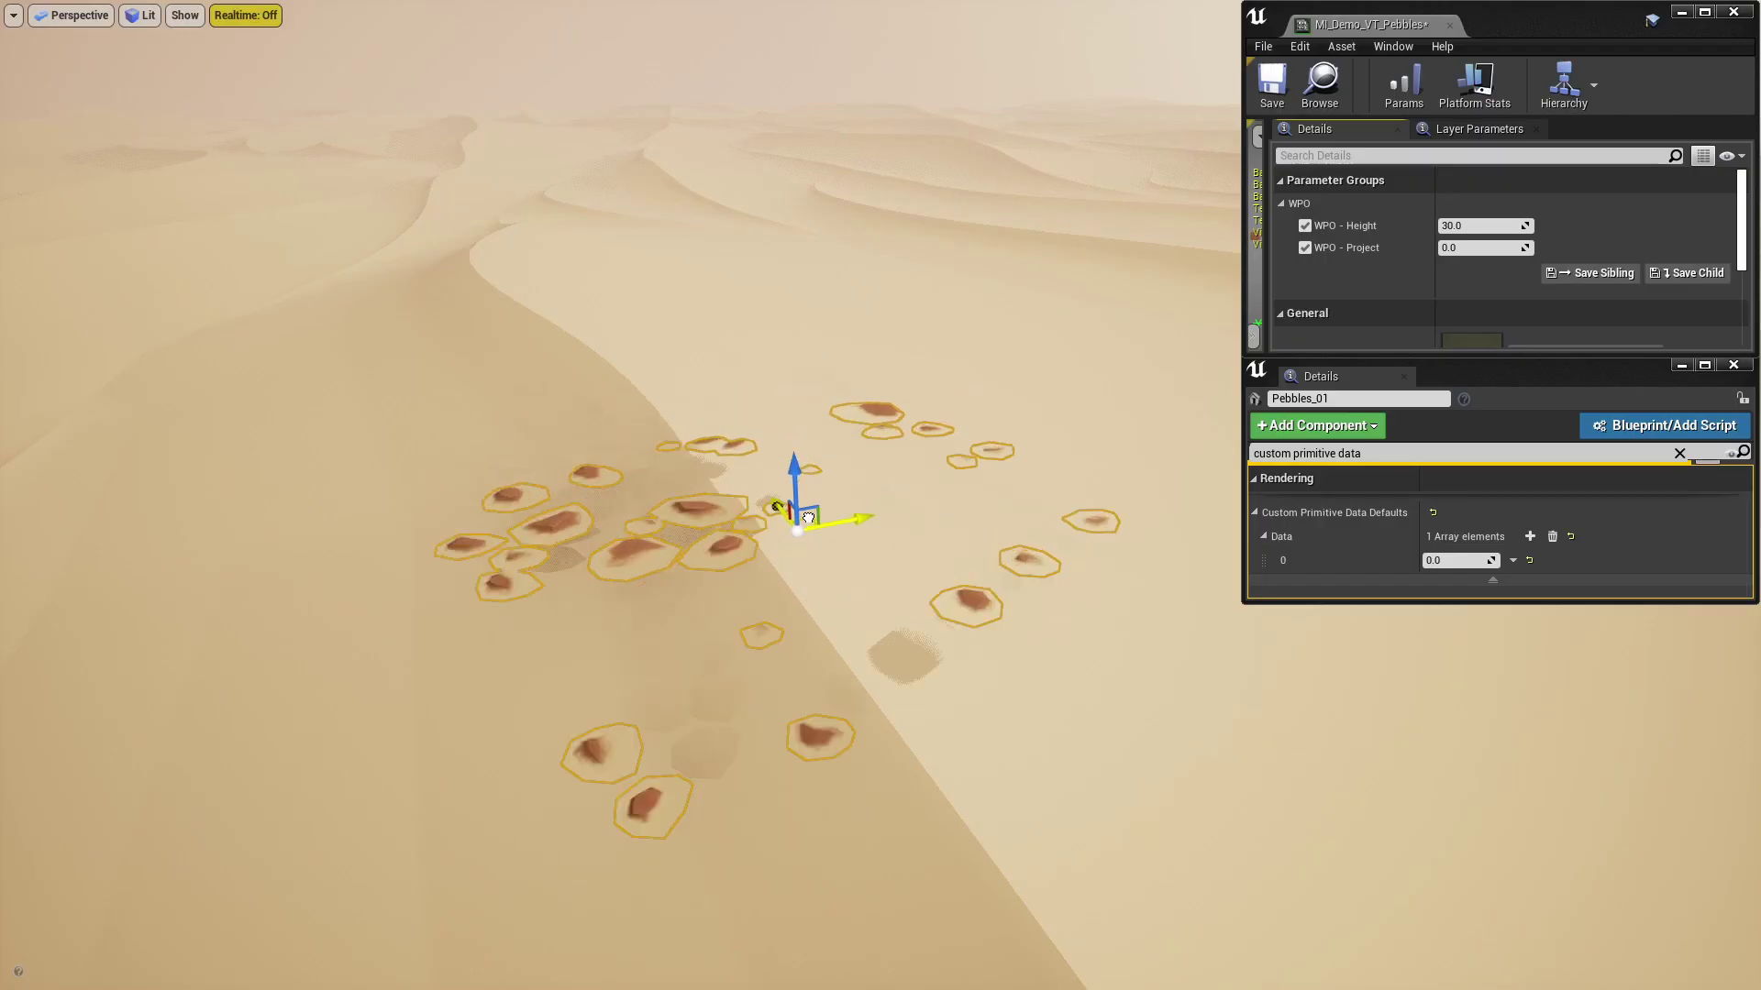
Step: Move the Pebbles_01 mesh across the dune crest to see how its unprojected pebbles sit on the sand
drag(808, 519, 746, 440)
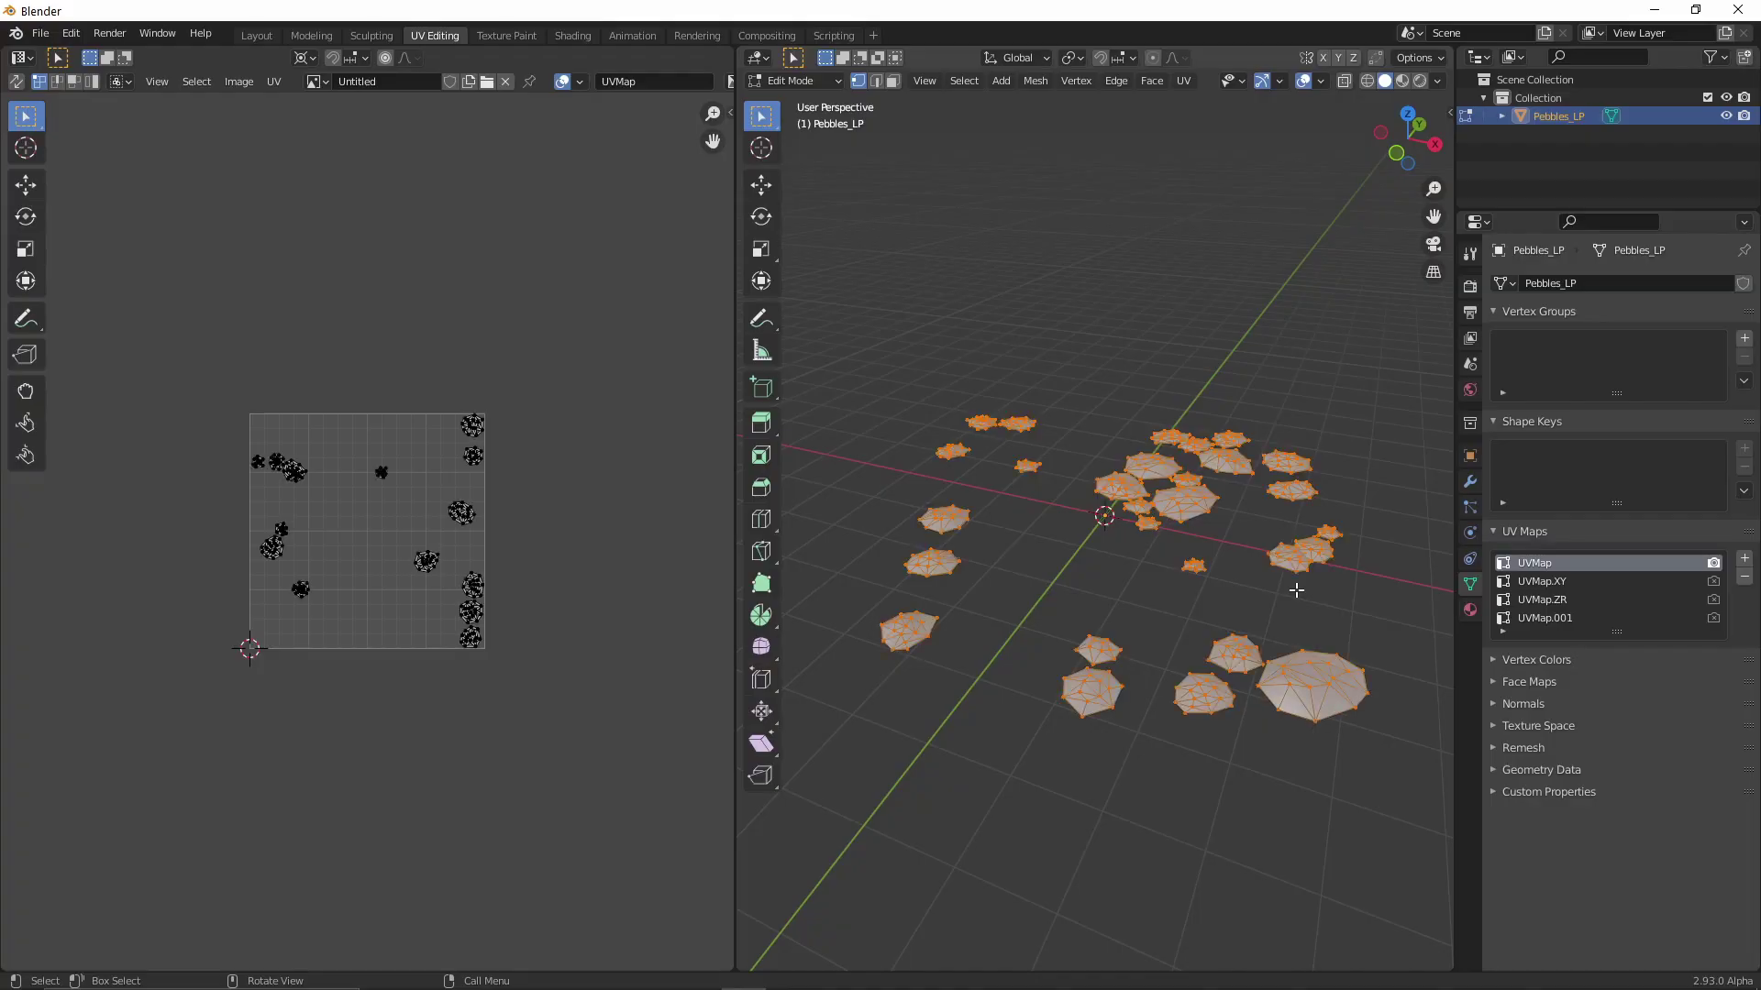
Step: In Blender, project all Pebbles_LP vertices from the front view into the UVMap.001 layout
key(KP_1)
click(1544, 618)
key(u)
click(1220, 590)
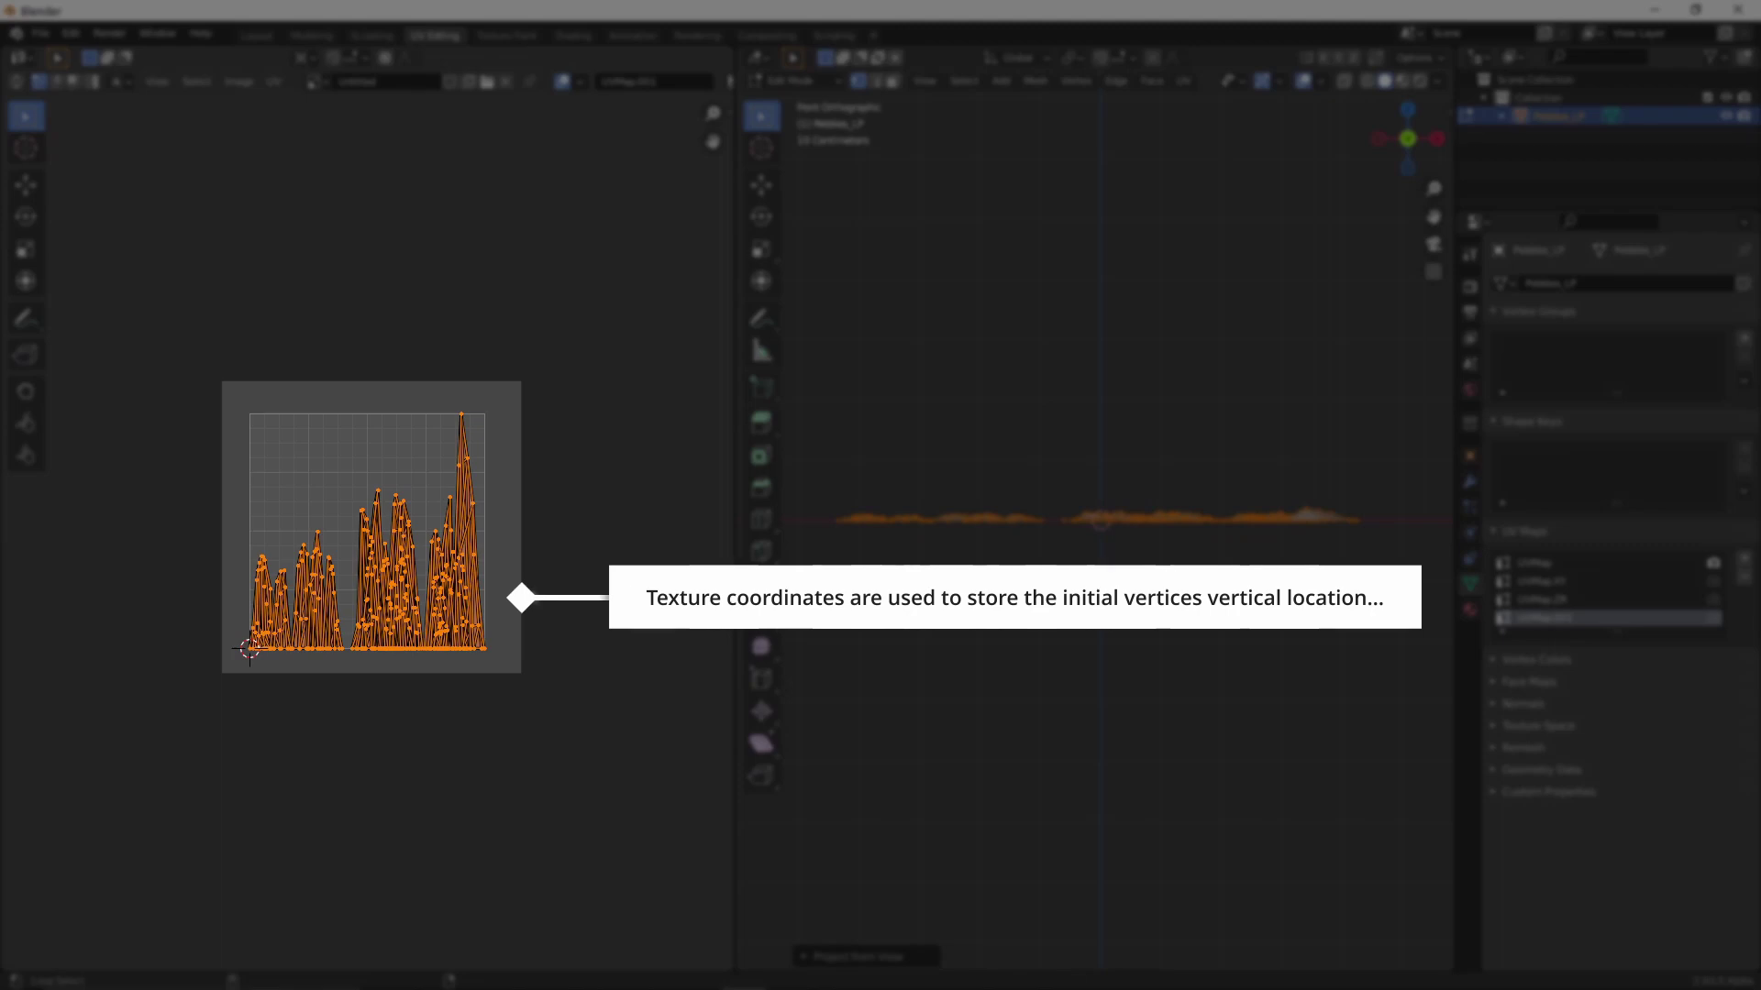
Step: Turn on UV sync selection and box-select the upper and then the lower vertices of the projected UV layout
click(532, 596)
click(16, 81)
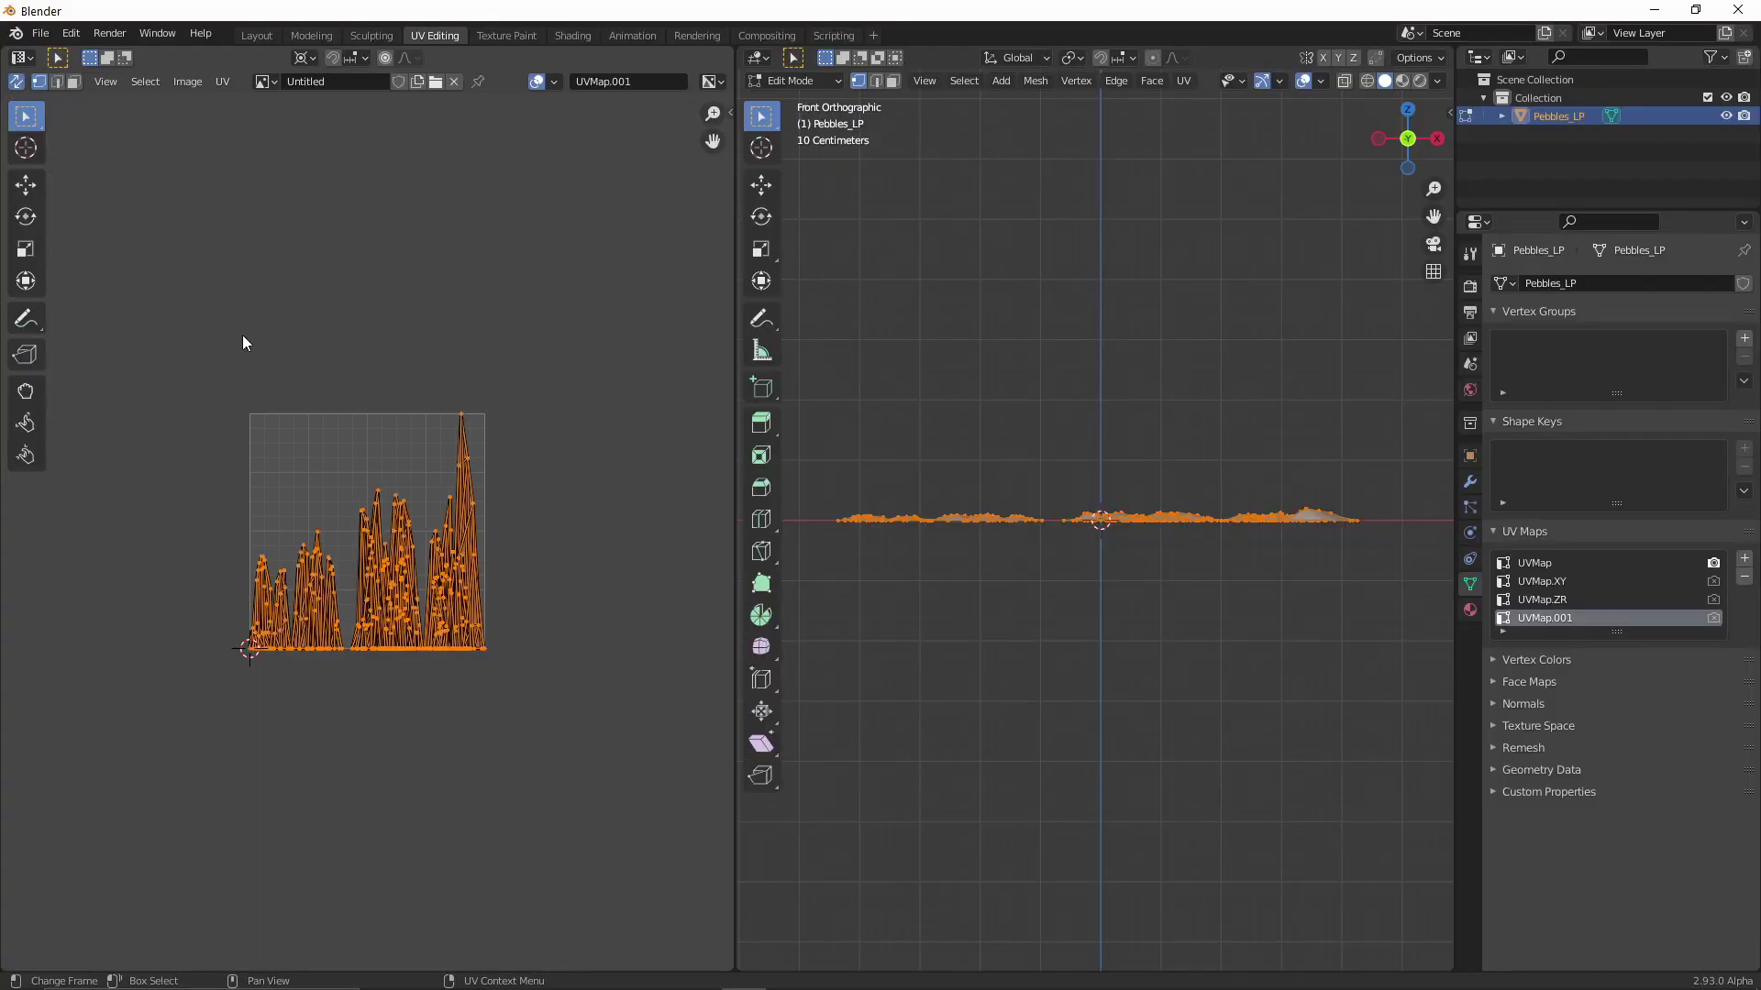
drag(243, 334, 475, 508)
key(b)
drag(214, 506, 500, 665)
scroll(1105, 571, up, 2)
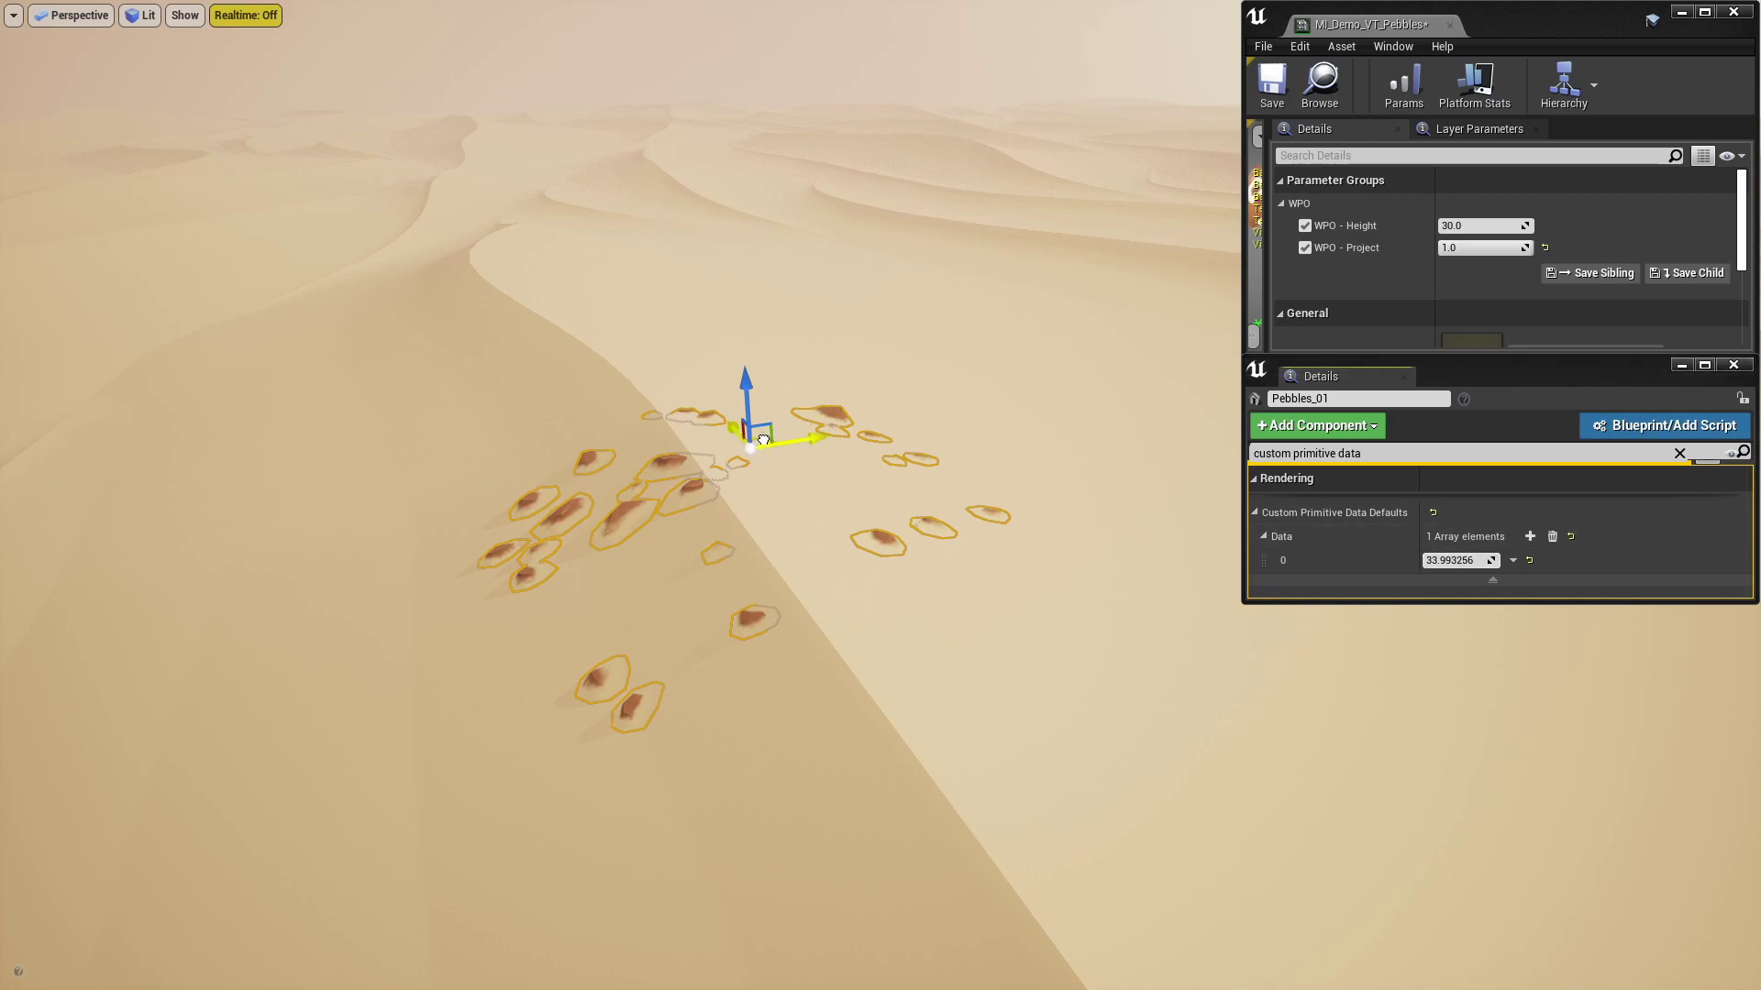
Step: In Unreal Engine, move Pebbles_01 along the dune to test projecting its vertices onto the ground
drag(775, 440, 859, 467)
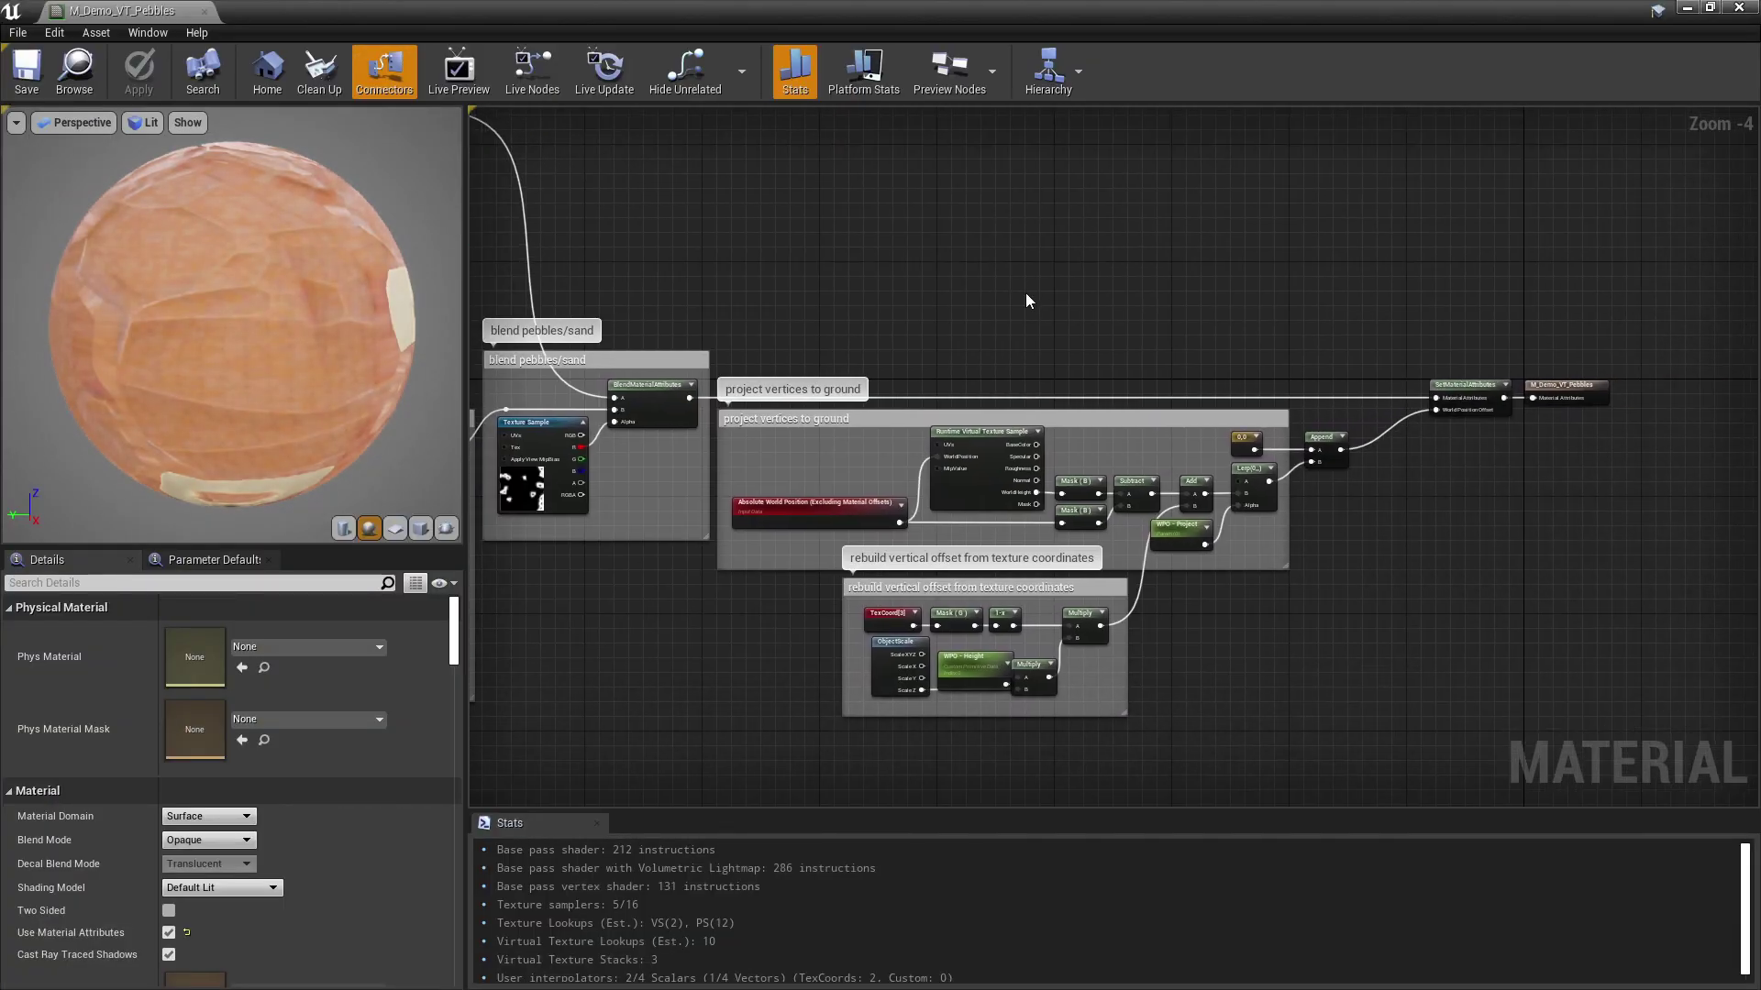
Step: Inspect the WPO - Height parameter in the vertical offset nodes of the M_Demo_VT_Pebbles material graph
scroll(1027, 300, up, 2)
click(959, 646)
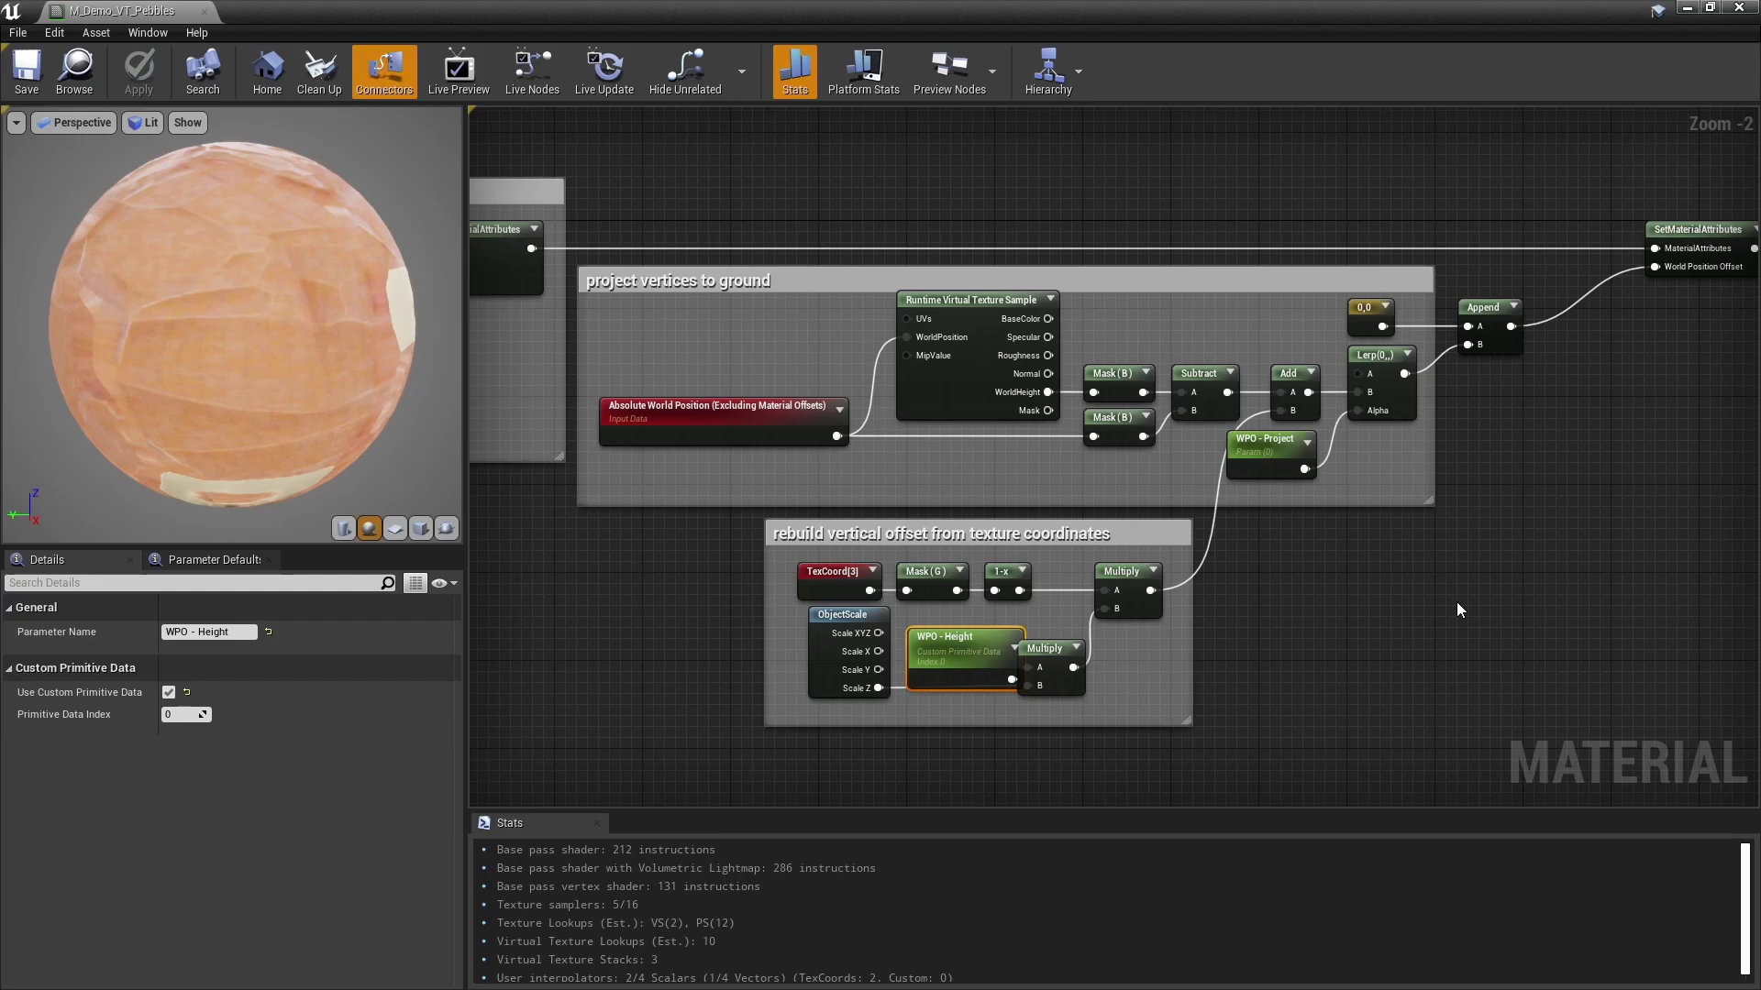
click(1457, 602)
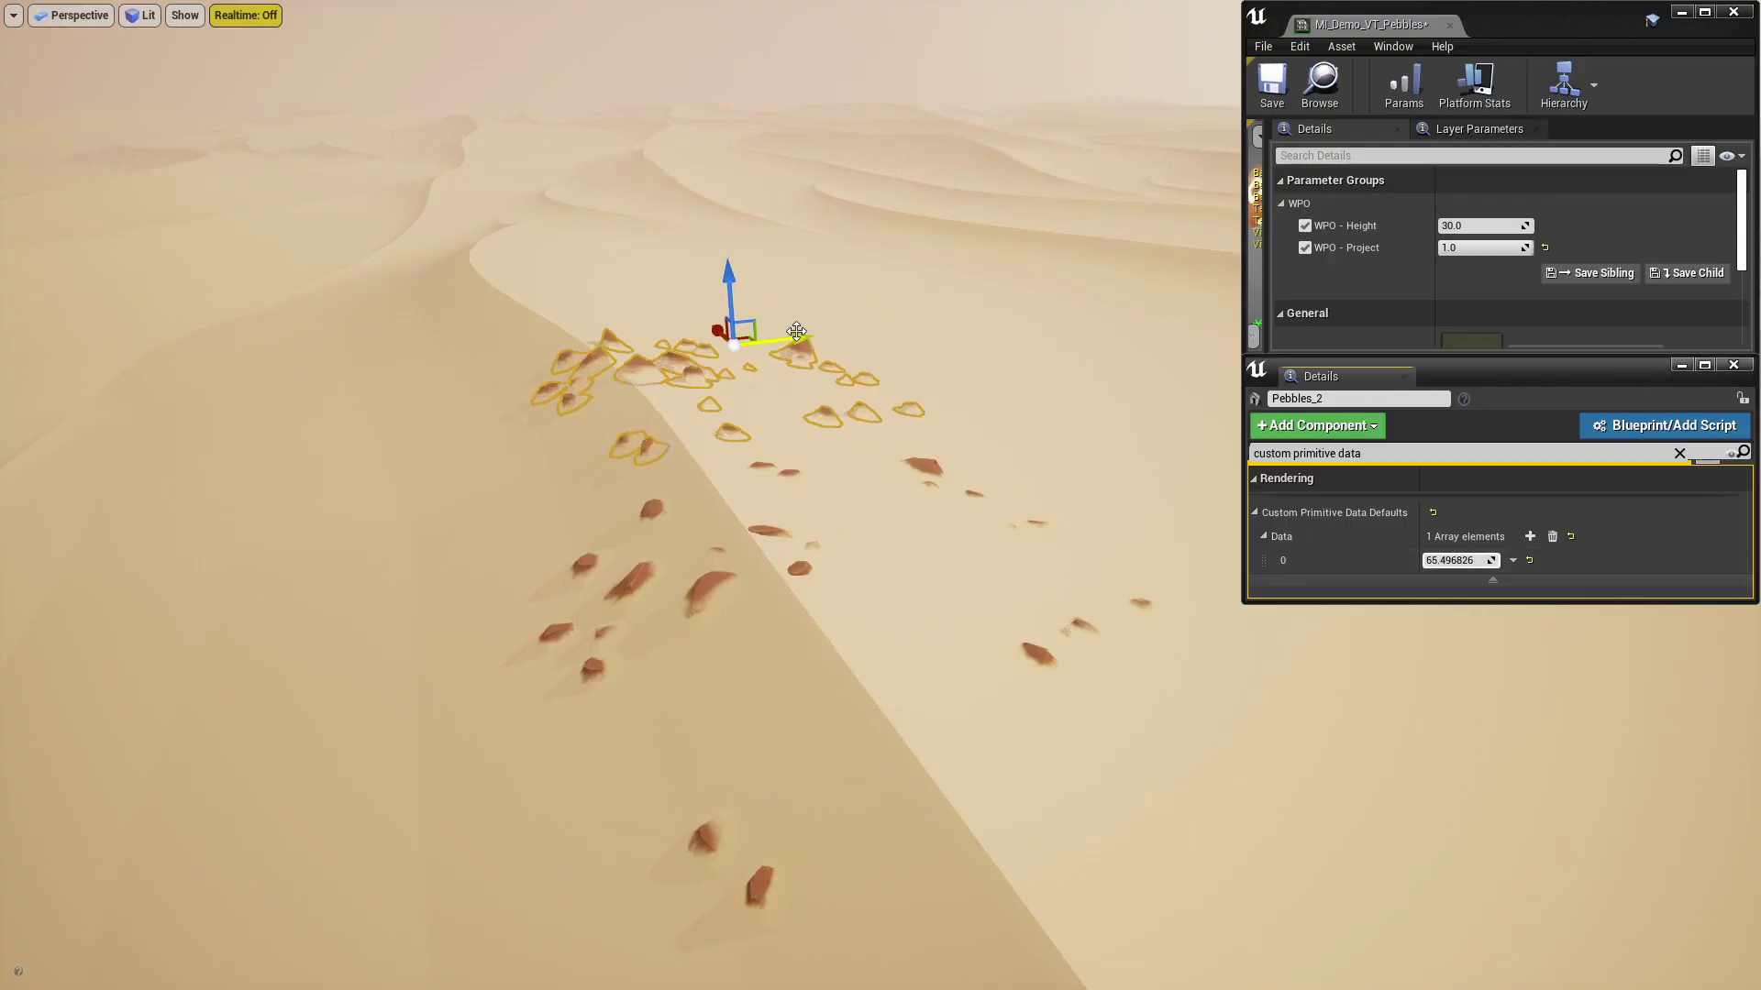
Step: Duplicate the Pebbles_2 group to a new spot on the dune and switch the viewport to game view
alt+drag(798, 336, 941, 448)
key(g)
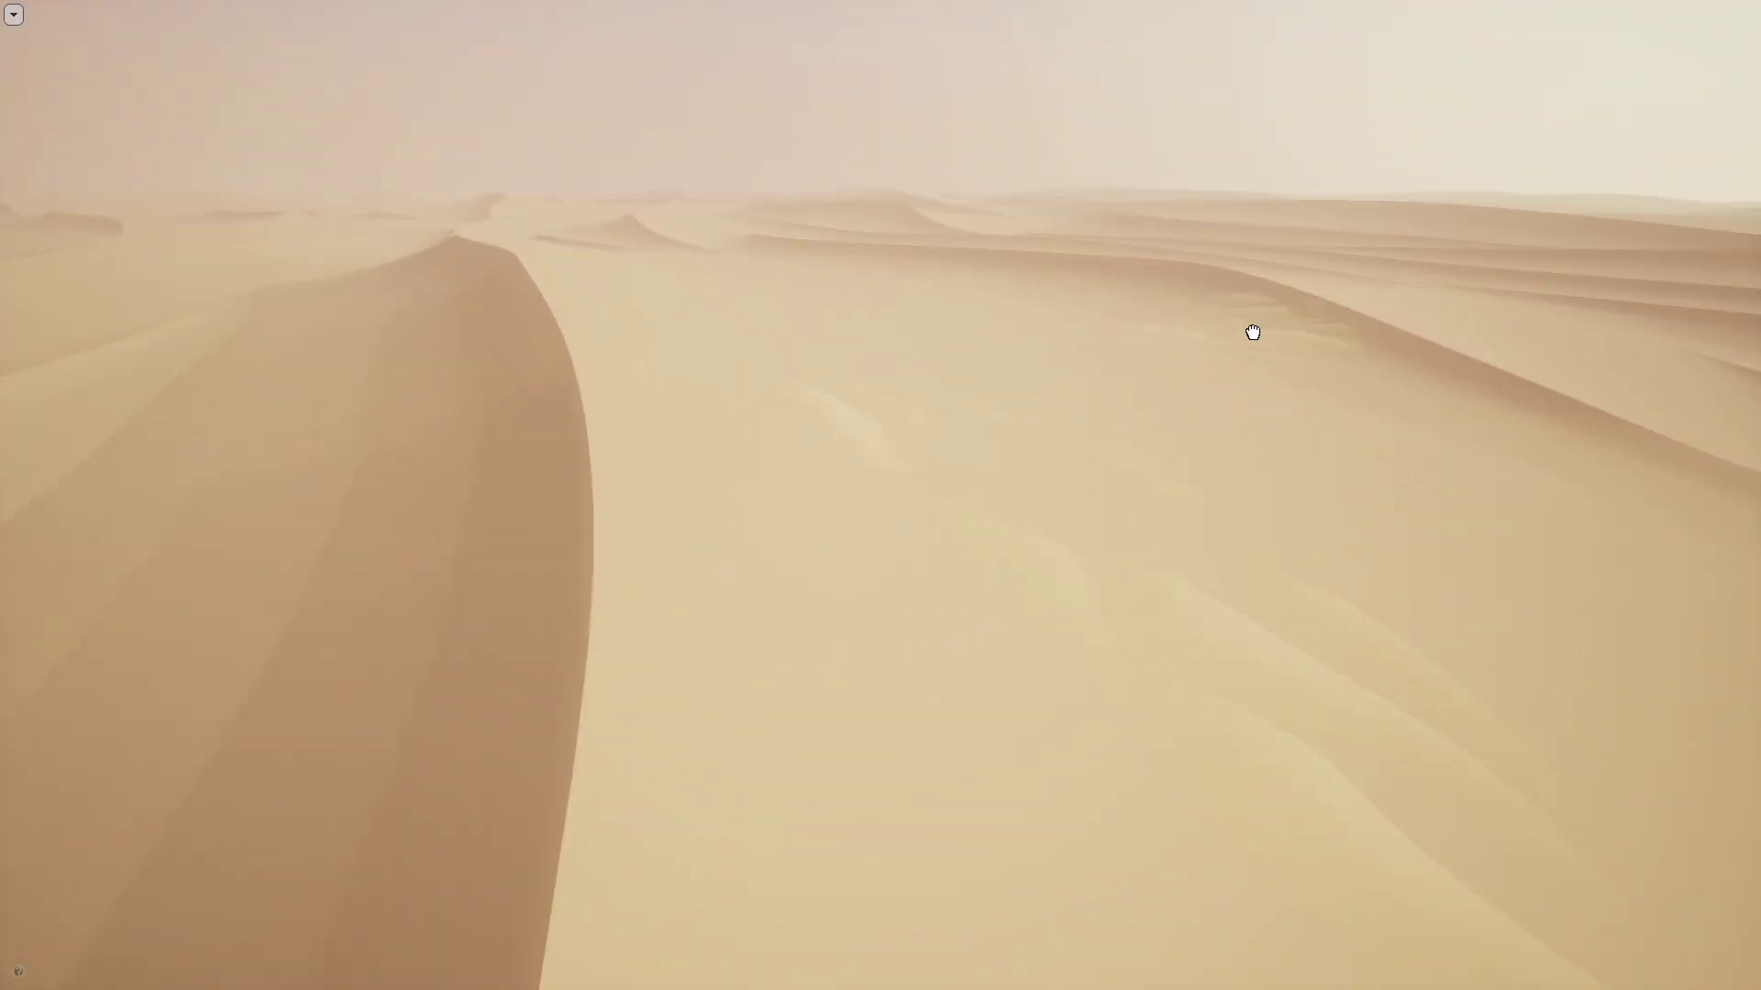
Step: Select several meshes blended into the dunes to reveal their outlines
click(1253, 332)
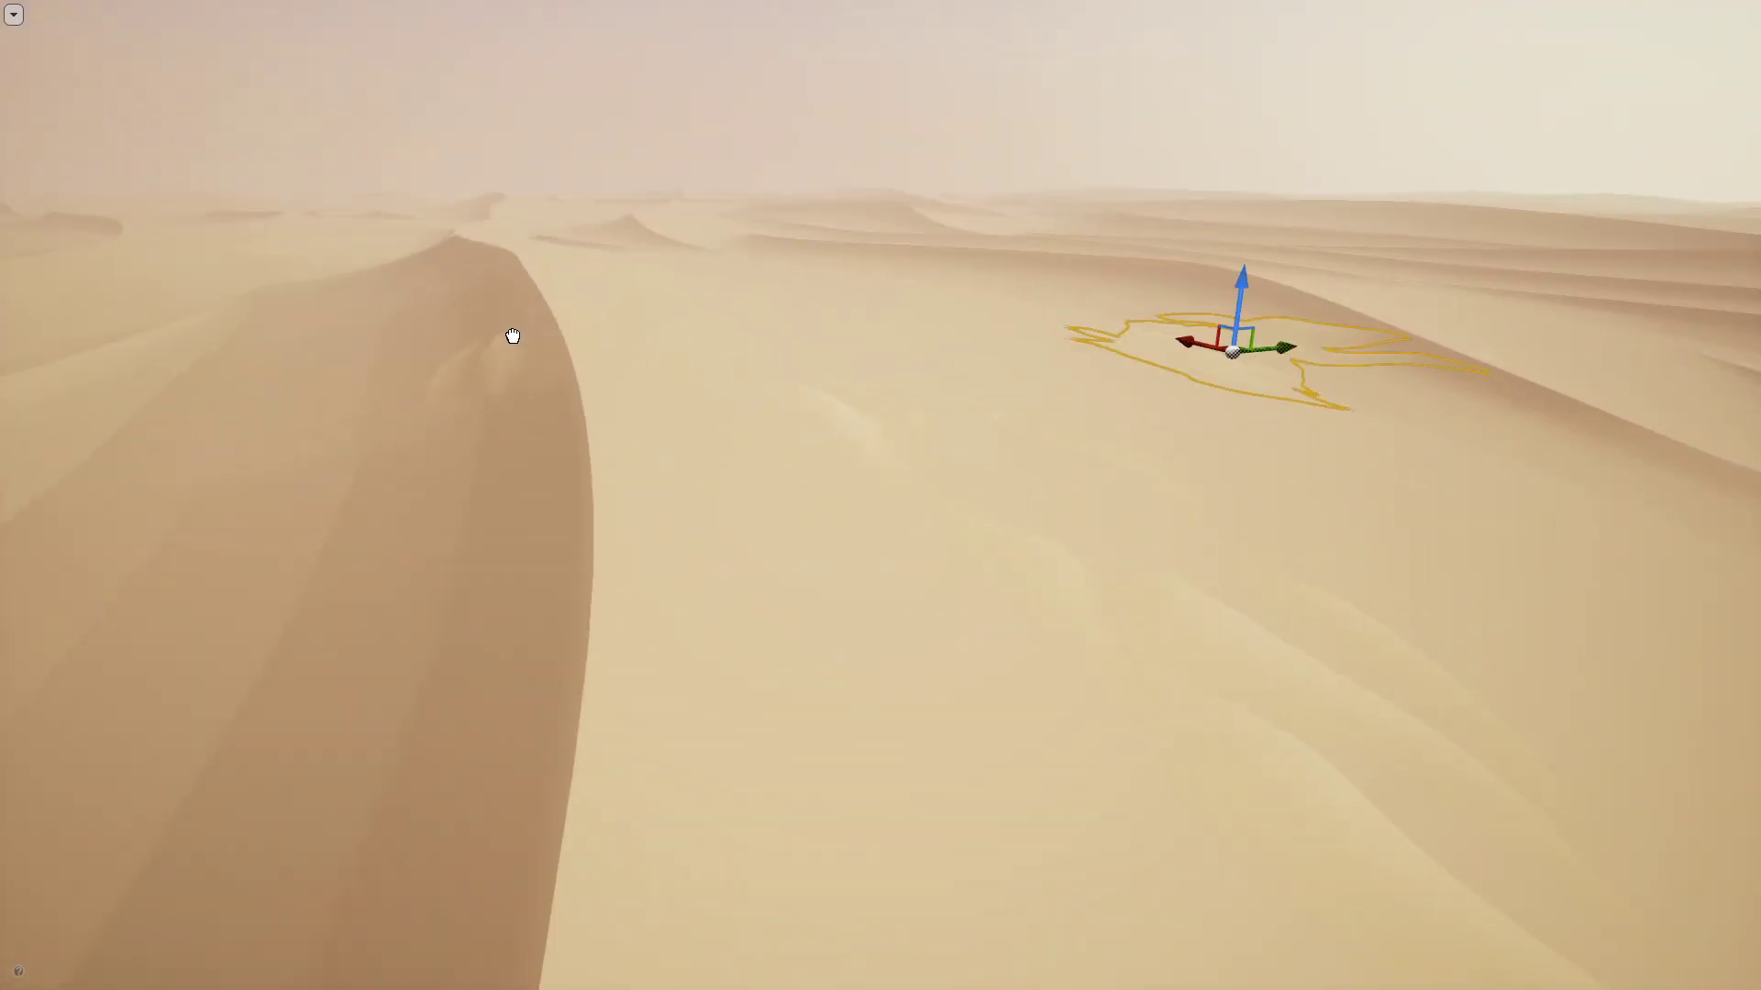
click(328, 436)
click(838, 306)
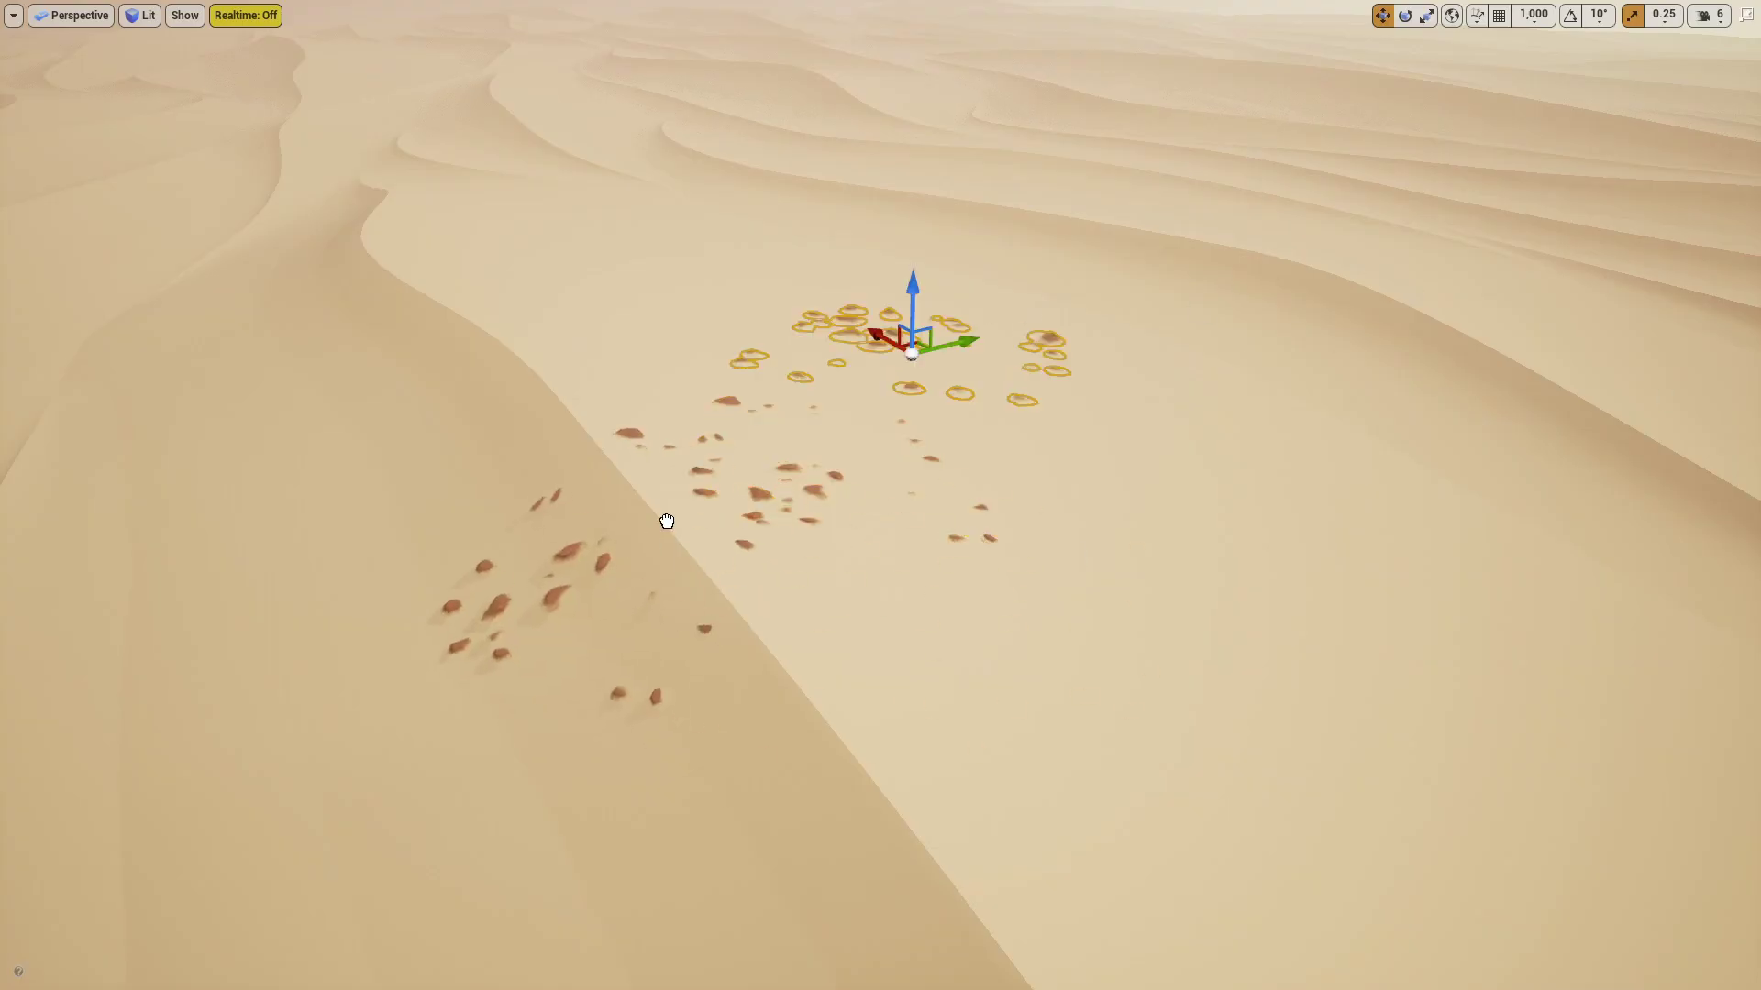
Step: Move and duplicate pebble groups to scatter more of them across the dunes, and clear the selection
drag(668, 519, 616, 334)
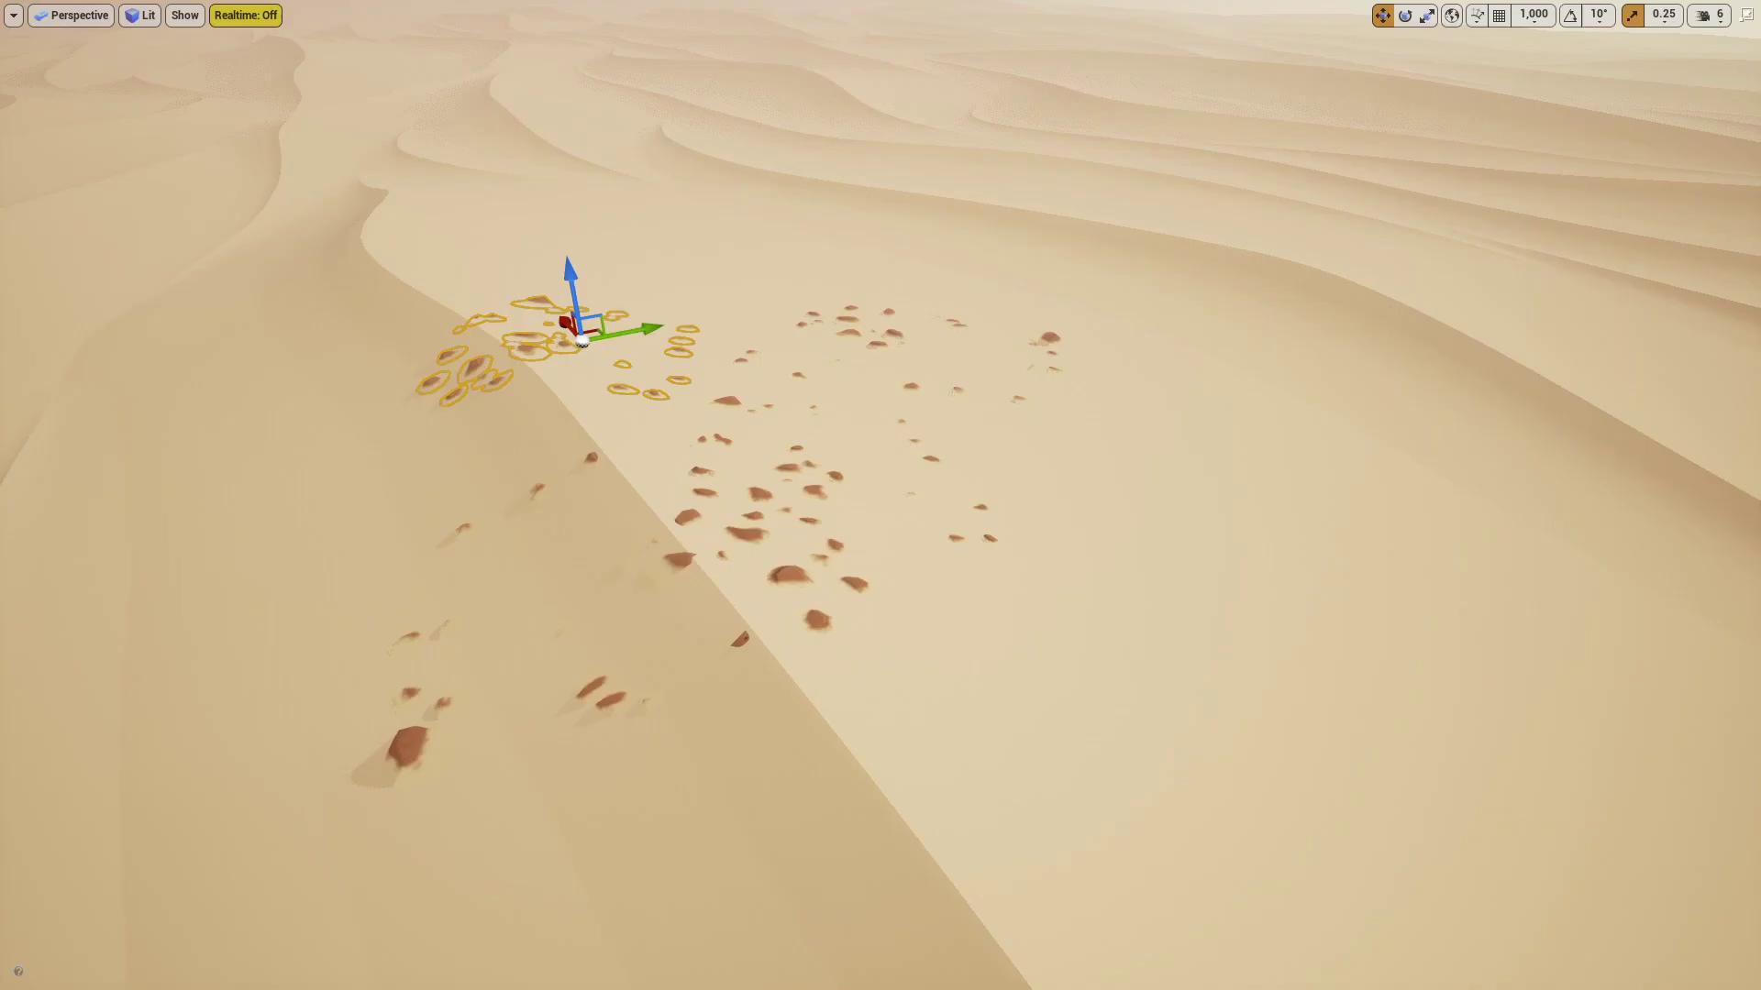
alt+drag(570, 326, 1552, 545)
click(1132, 621)
right_drag(1132, 621, 1132, 621)
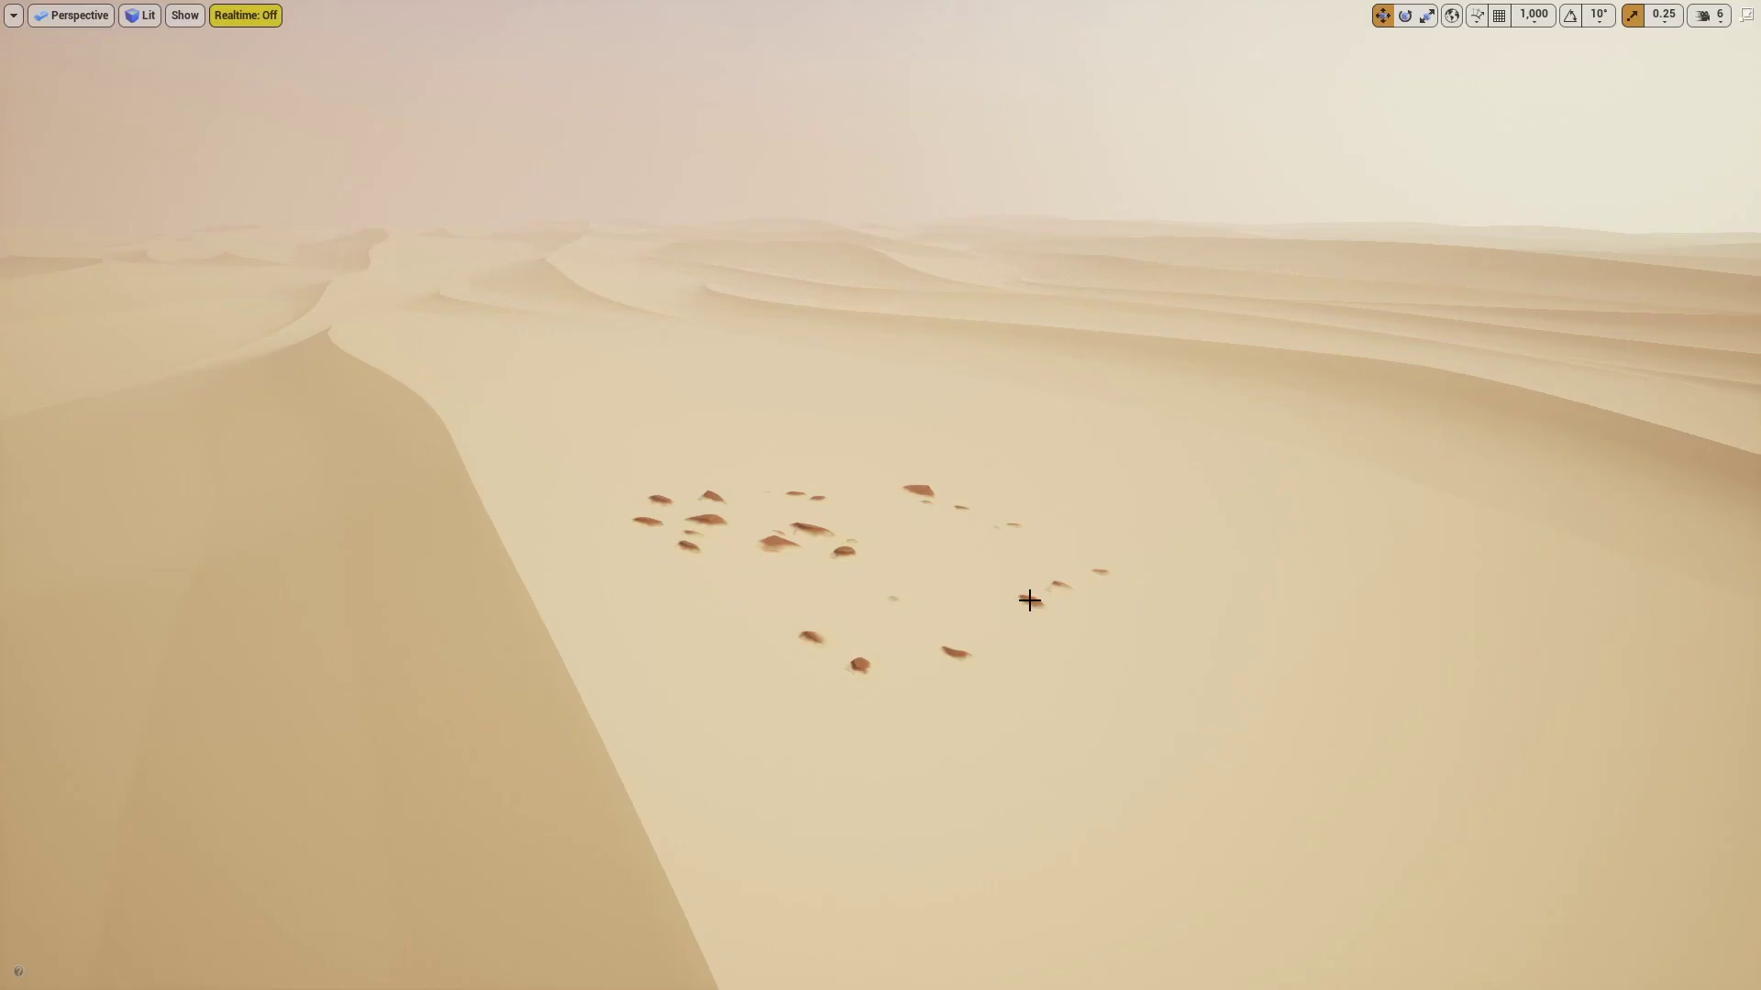
Step: Raise the remaining pebble group's origin high above the sand and check its rendering while approaching and backing away
click(1028, 603)
drag(888, 393, 886, 236)
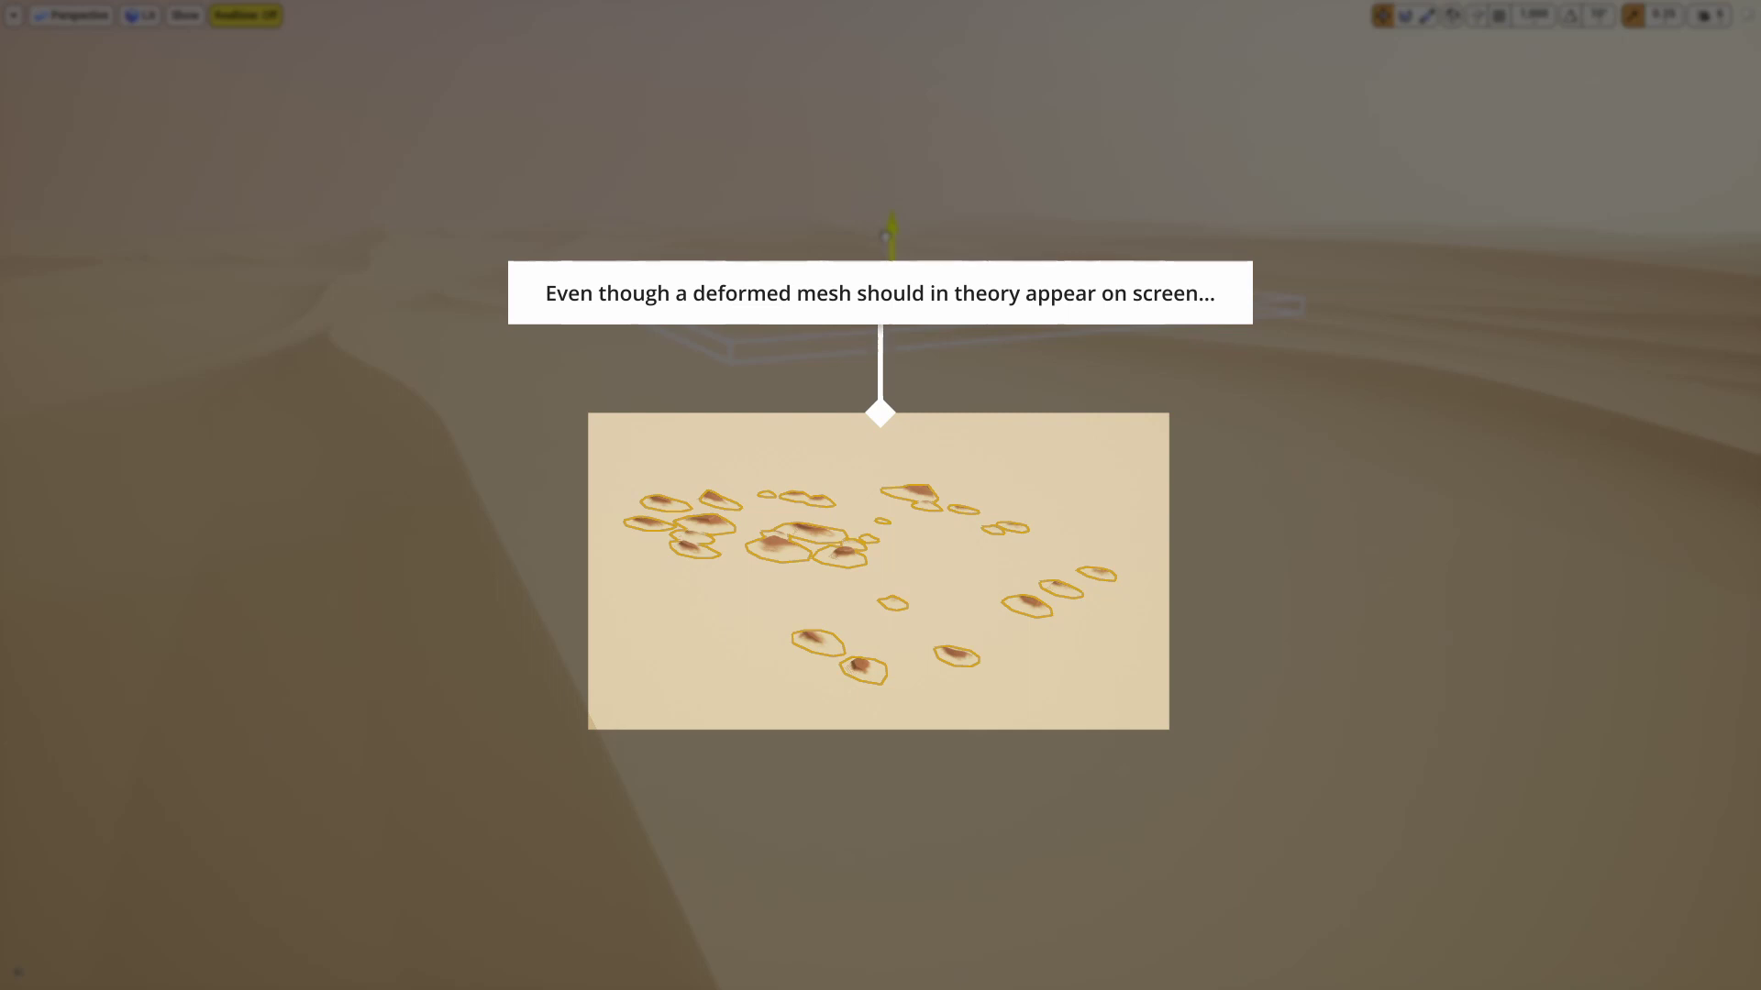
scroll(912, 331, up, 8)
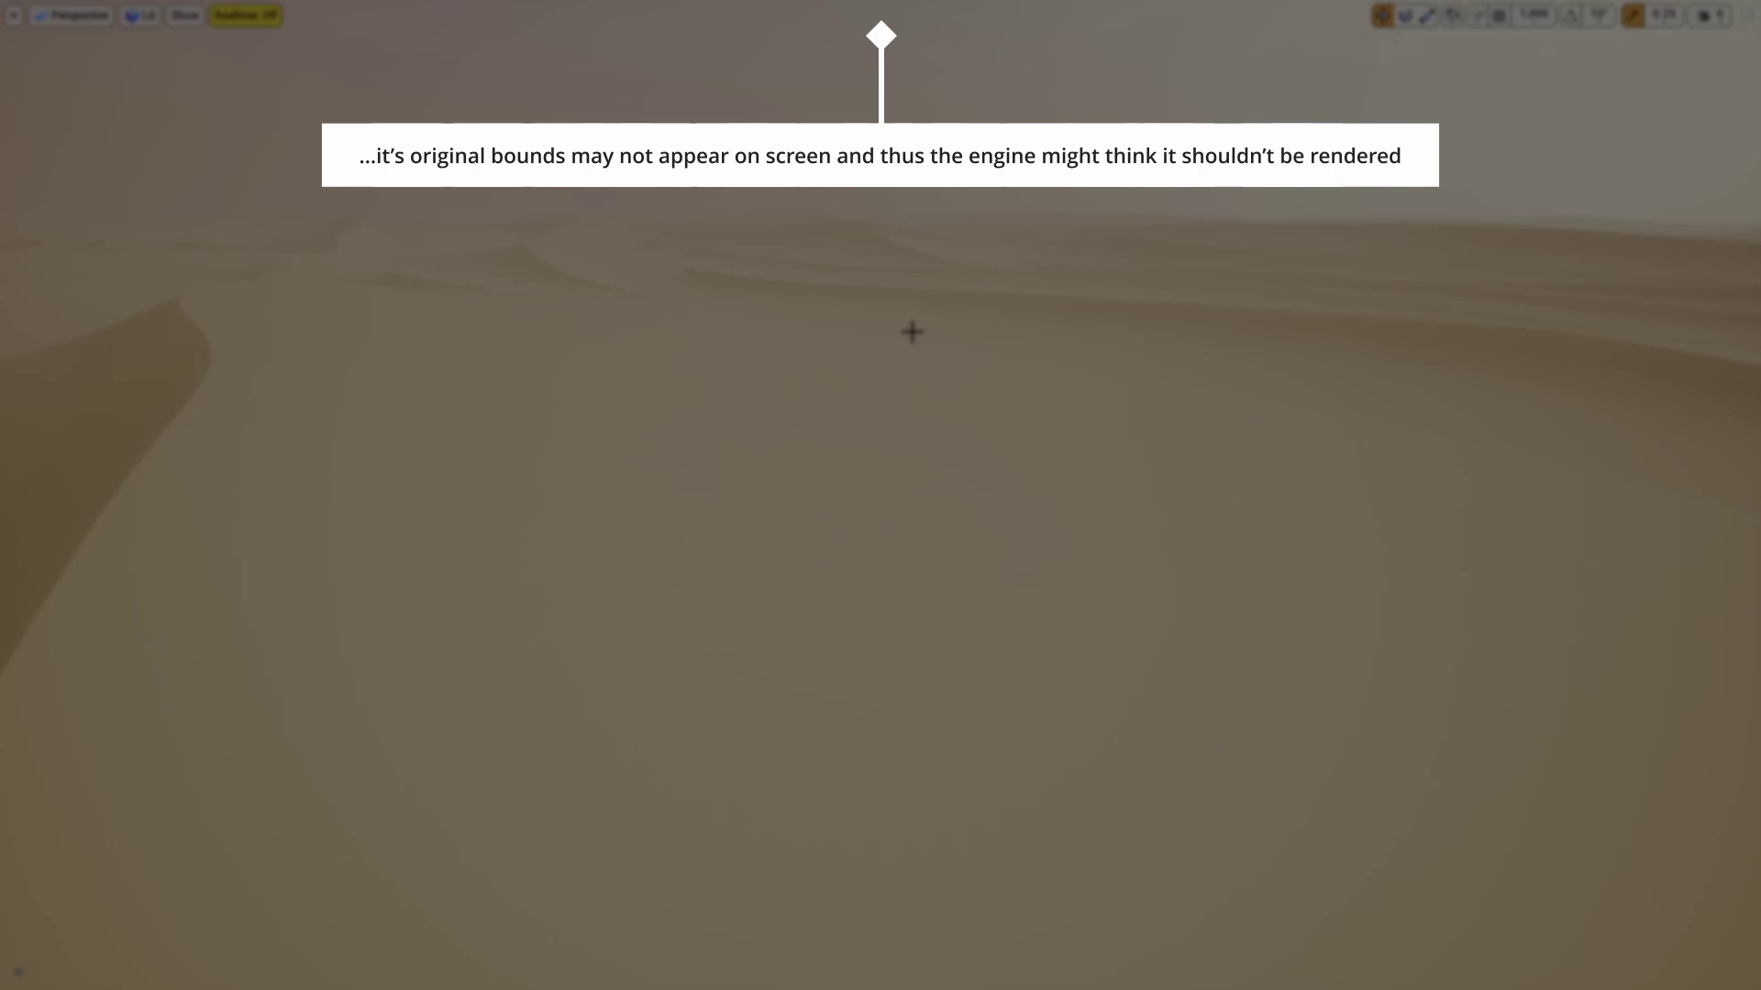
scroll(912, 331, down, 8)
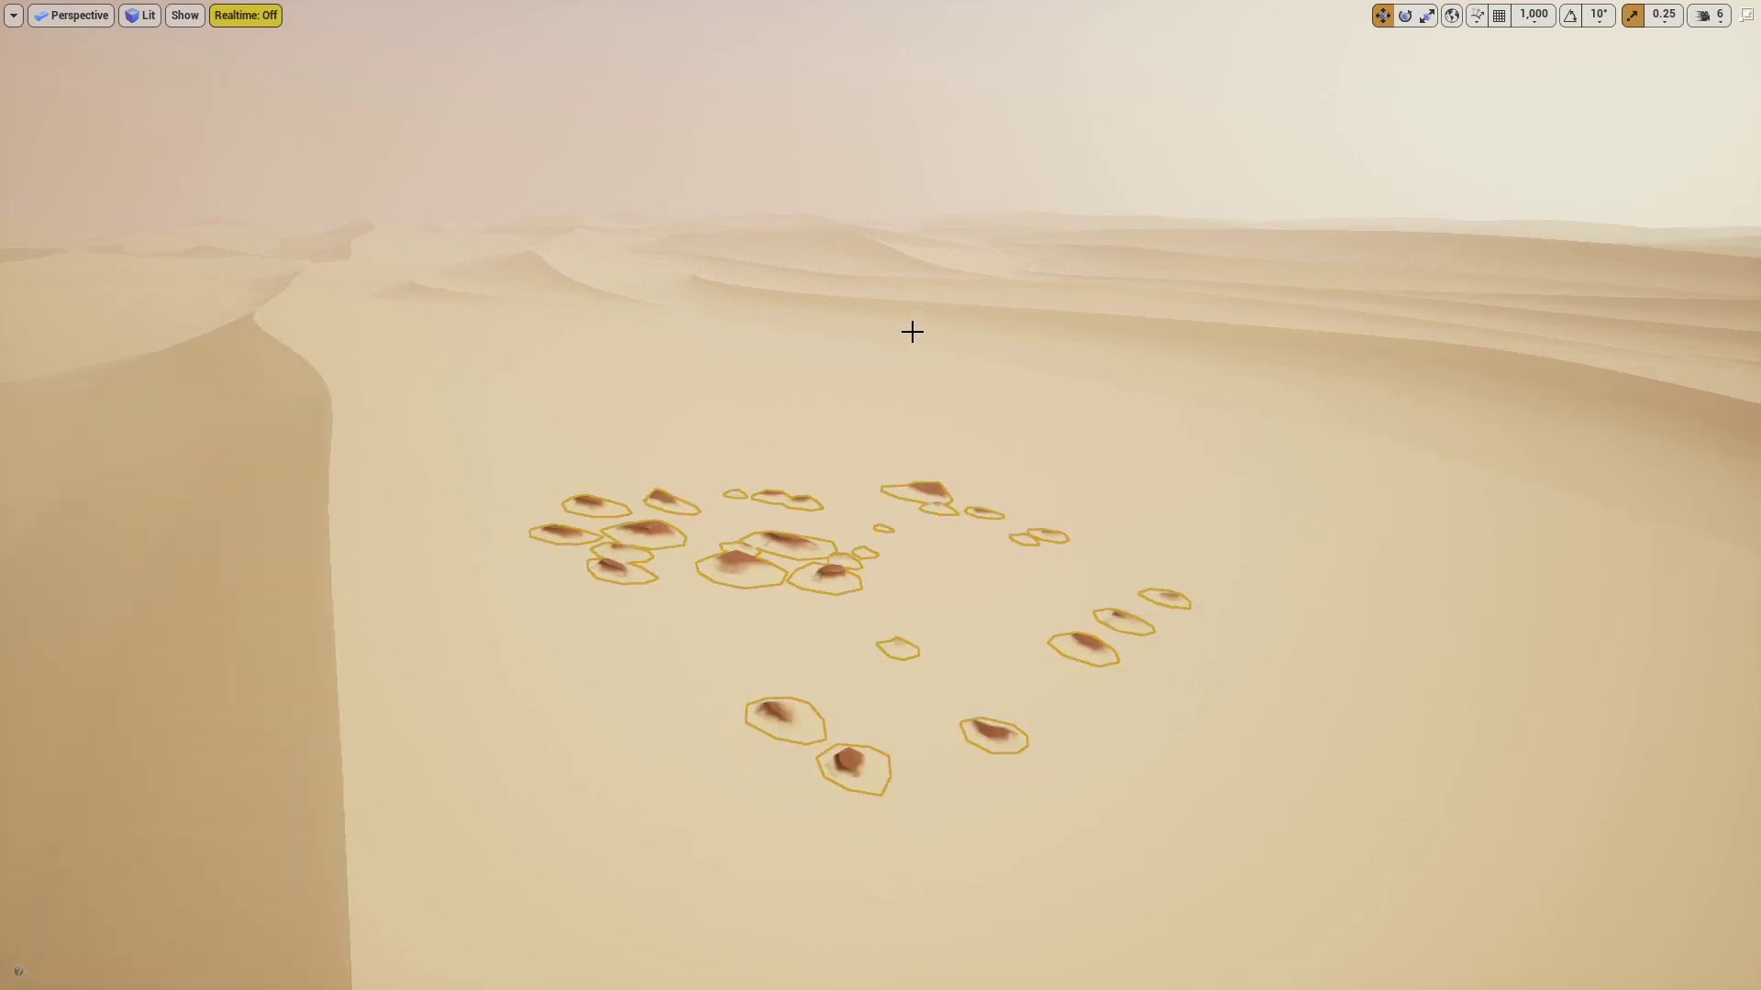
Step: Lower and raise the pebble group's origin again, checking each time at which camera distance the pebbles get culled
drag(892, 32, 901, 566)
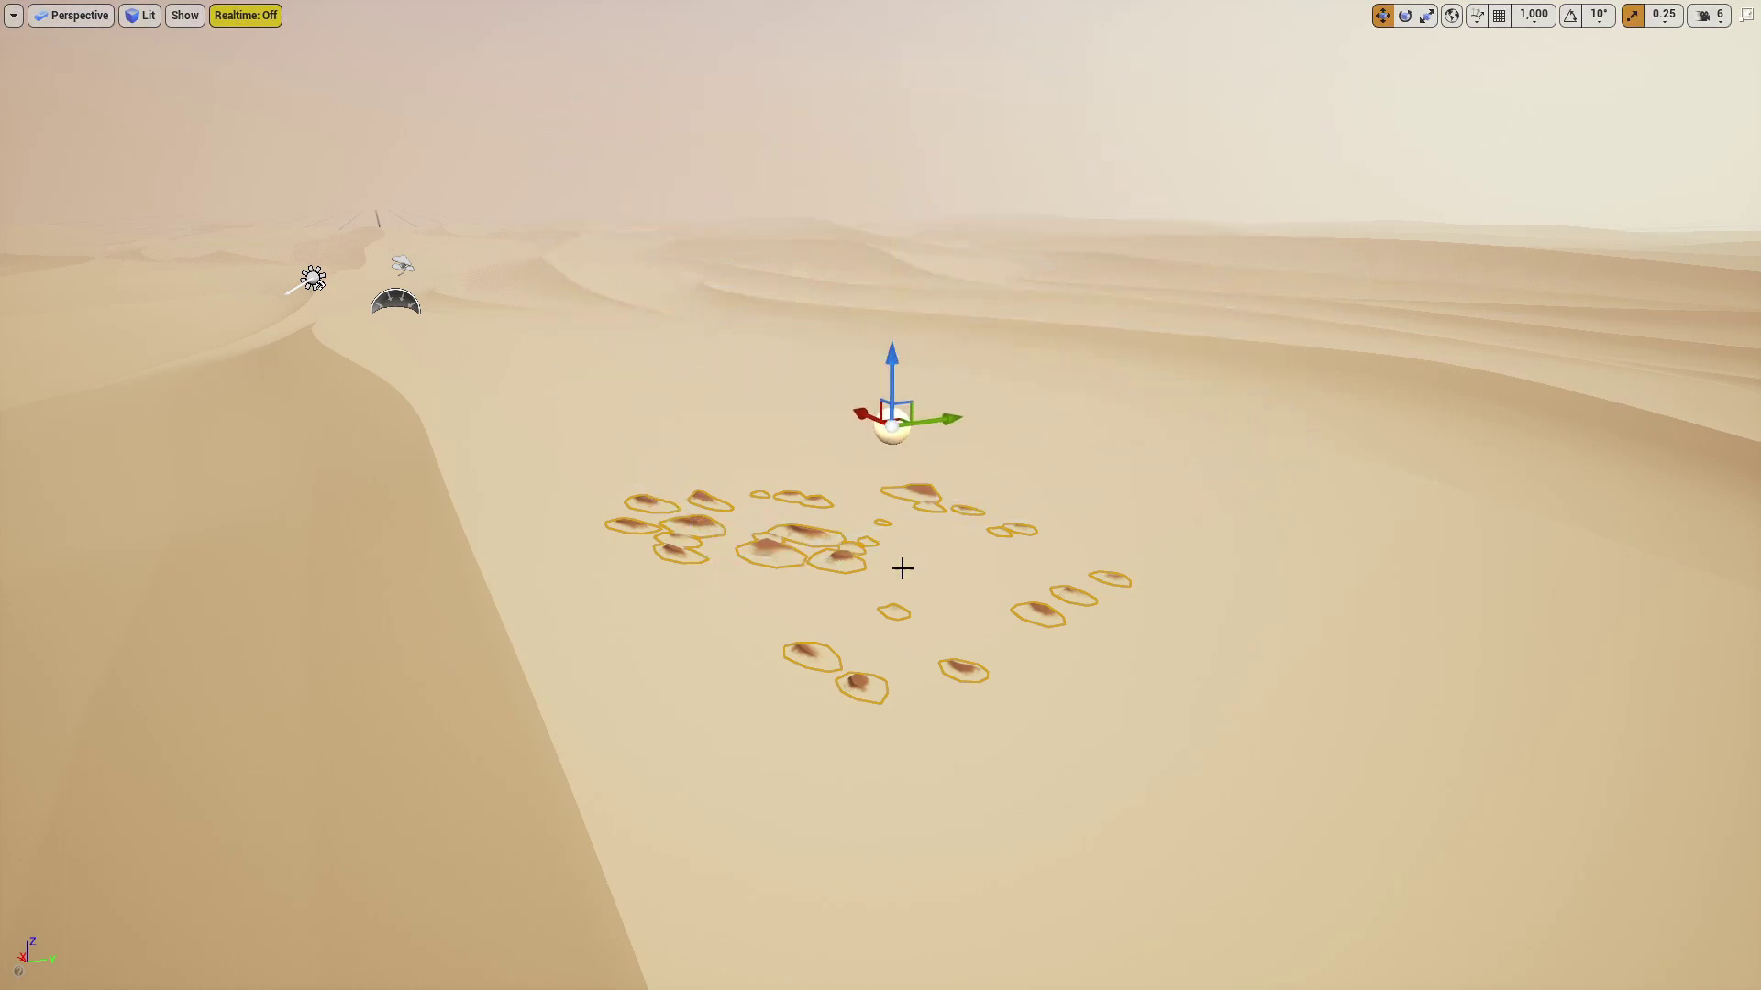
scroll(901, 567, up, 6)
scroll(902, 568, down, 4)
drag(896, 349, 872, 337)
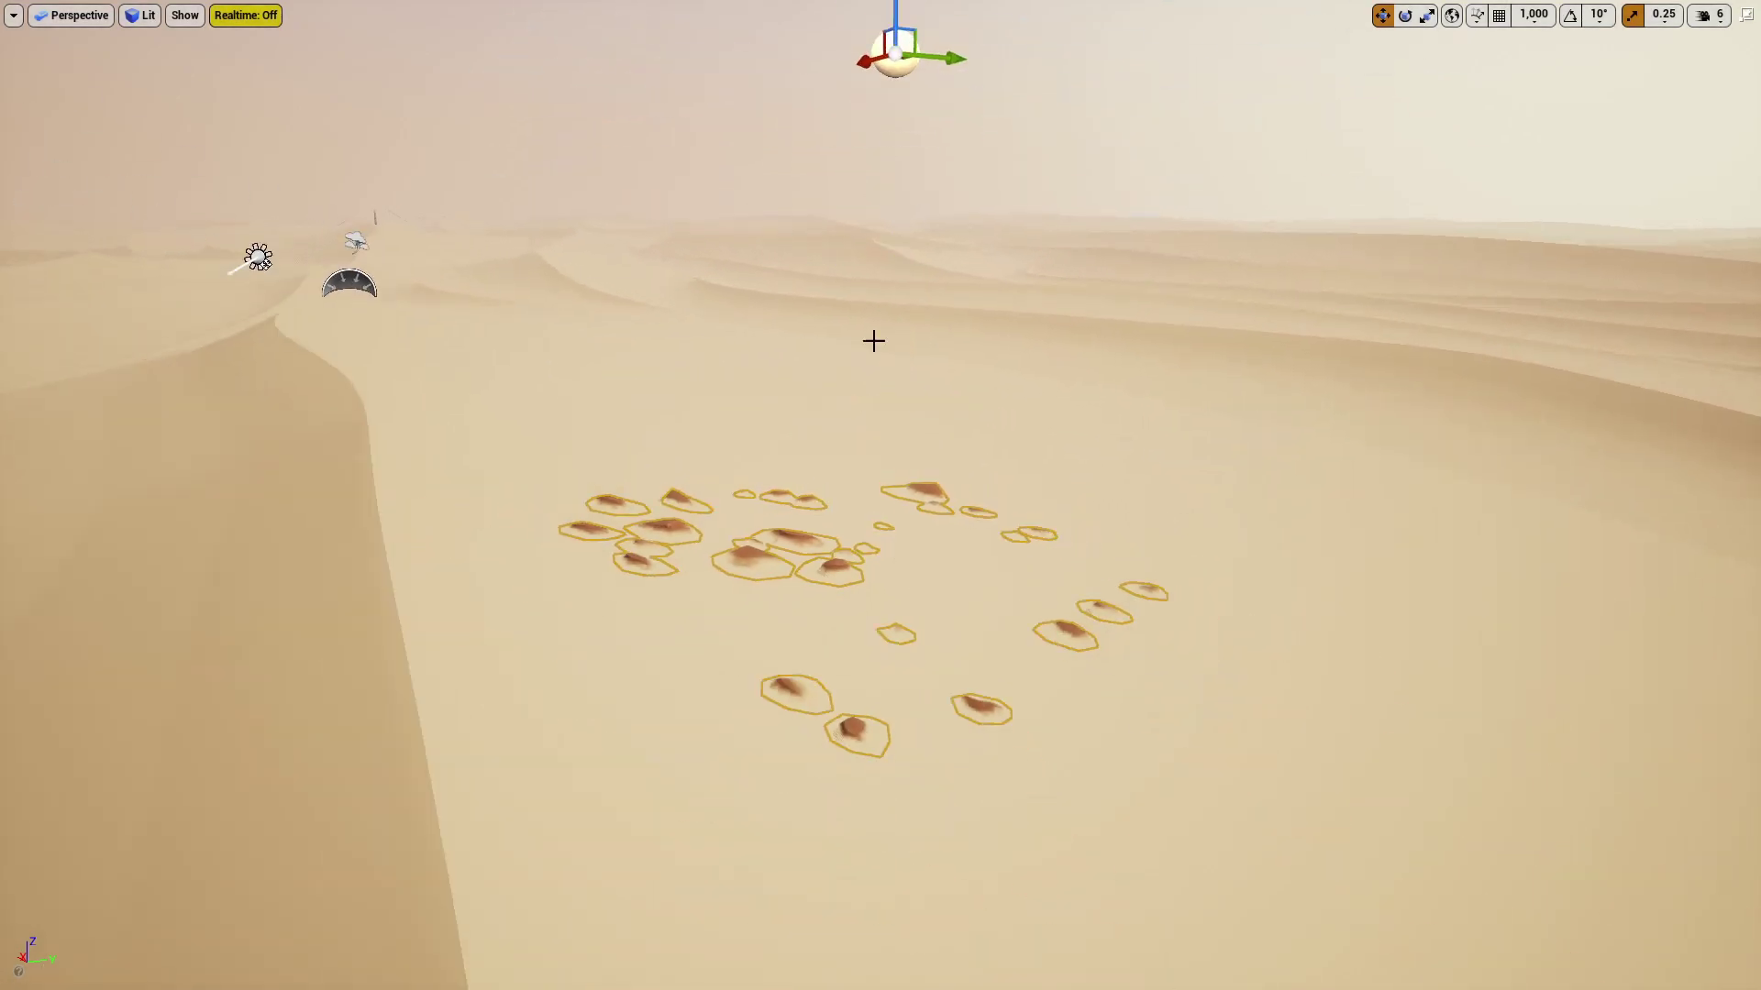
scroll(872, 338, up, 6)
scroll(873, 337, down, 5)
scroll(865, 421, up, 6)
scroll(865, 420, down, 5)
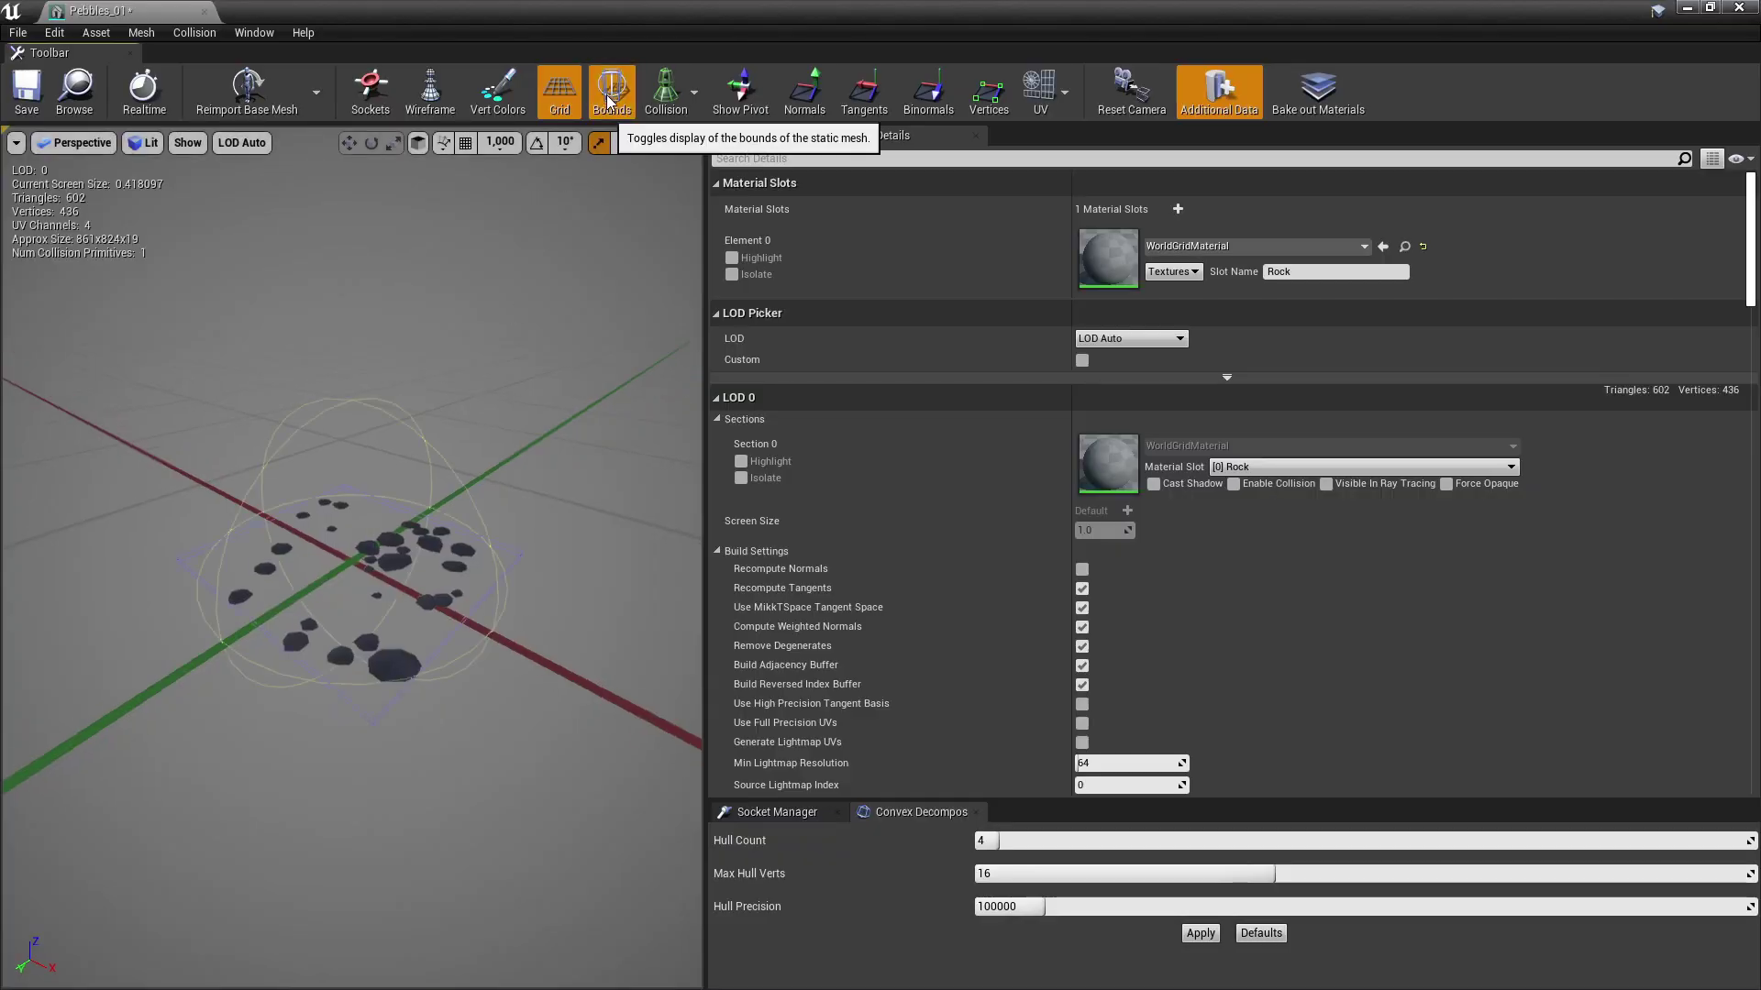
Step: Find the bounds settings of the Pebbles_01 static mesh and set both Positive and Negative Bounds Extension Z to 200
click(1193, 159)
text(bounds)
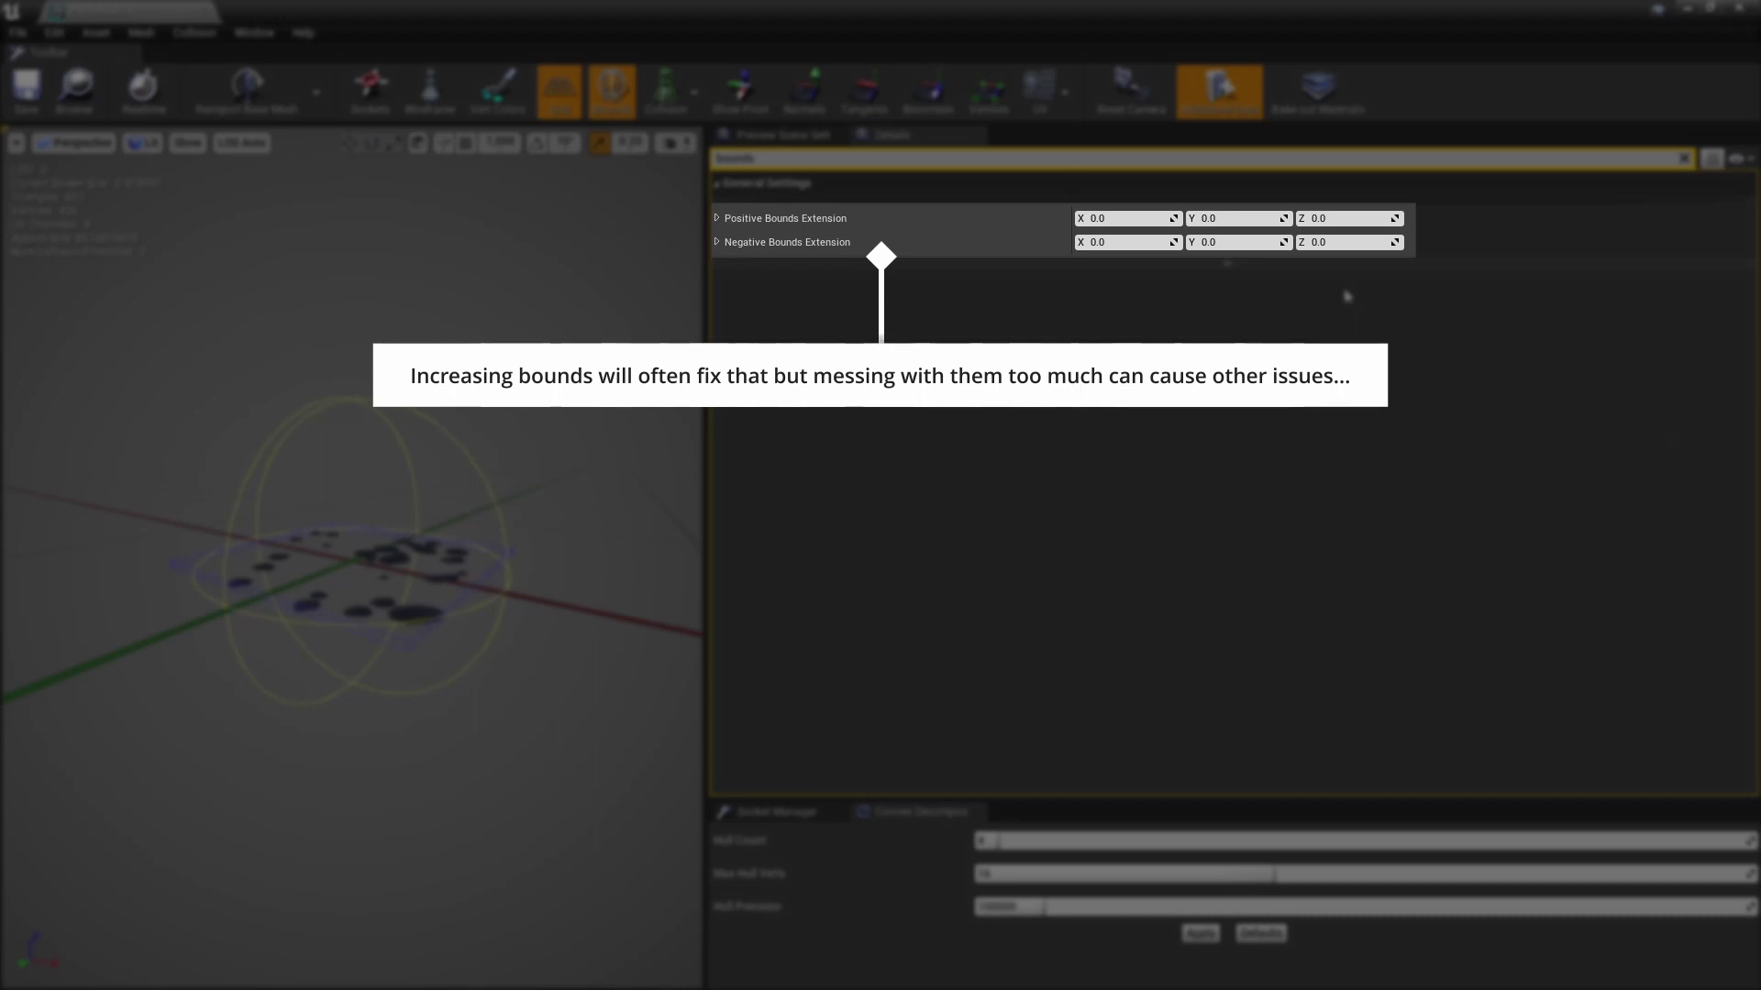
click(1330, 218)
text(200)
key(Return)
click(1330, 242)
text(200)
key(Return)
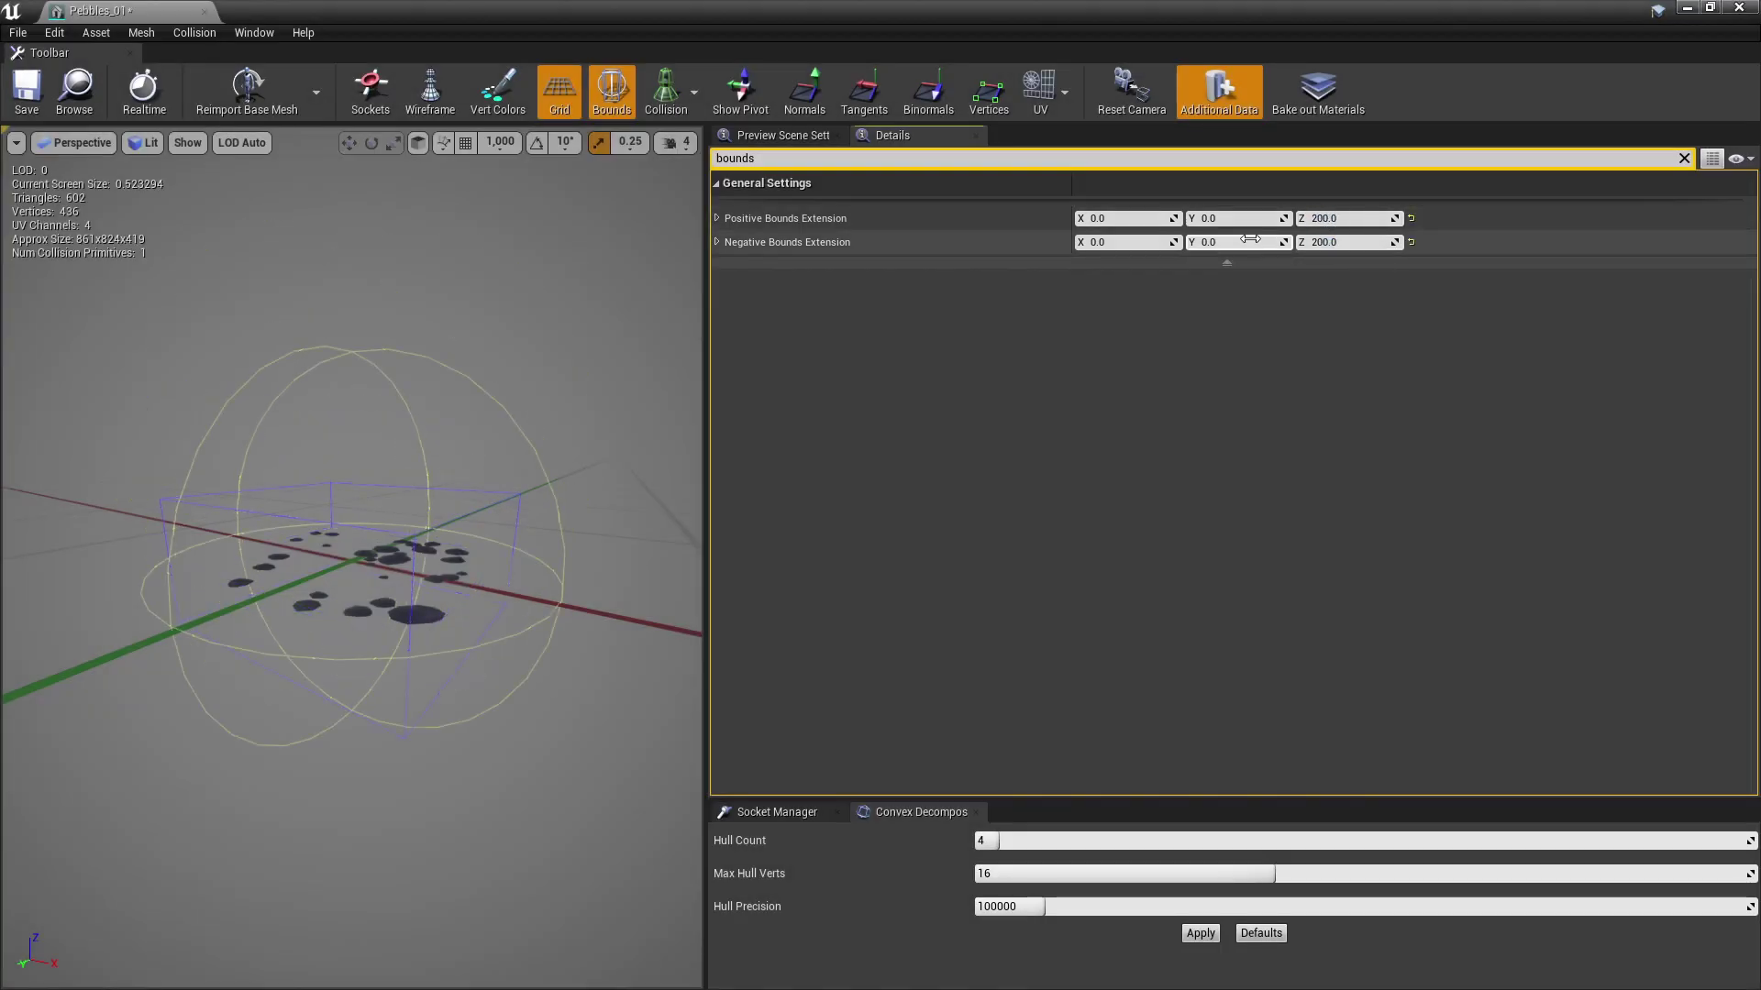
Step: Set the X and Y values of the Positive and Negative Bounds Extension to 200
click(1128, 218)
text(200)
key(Tab)
text(200)
click(1128, 242)
text(200)
key(Tab)
text(200)
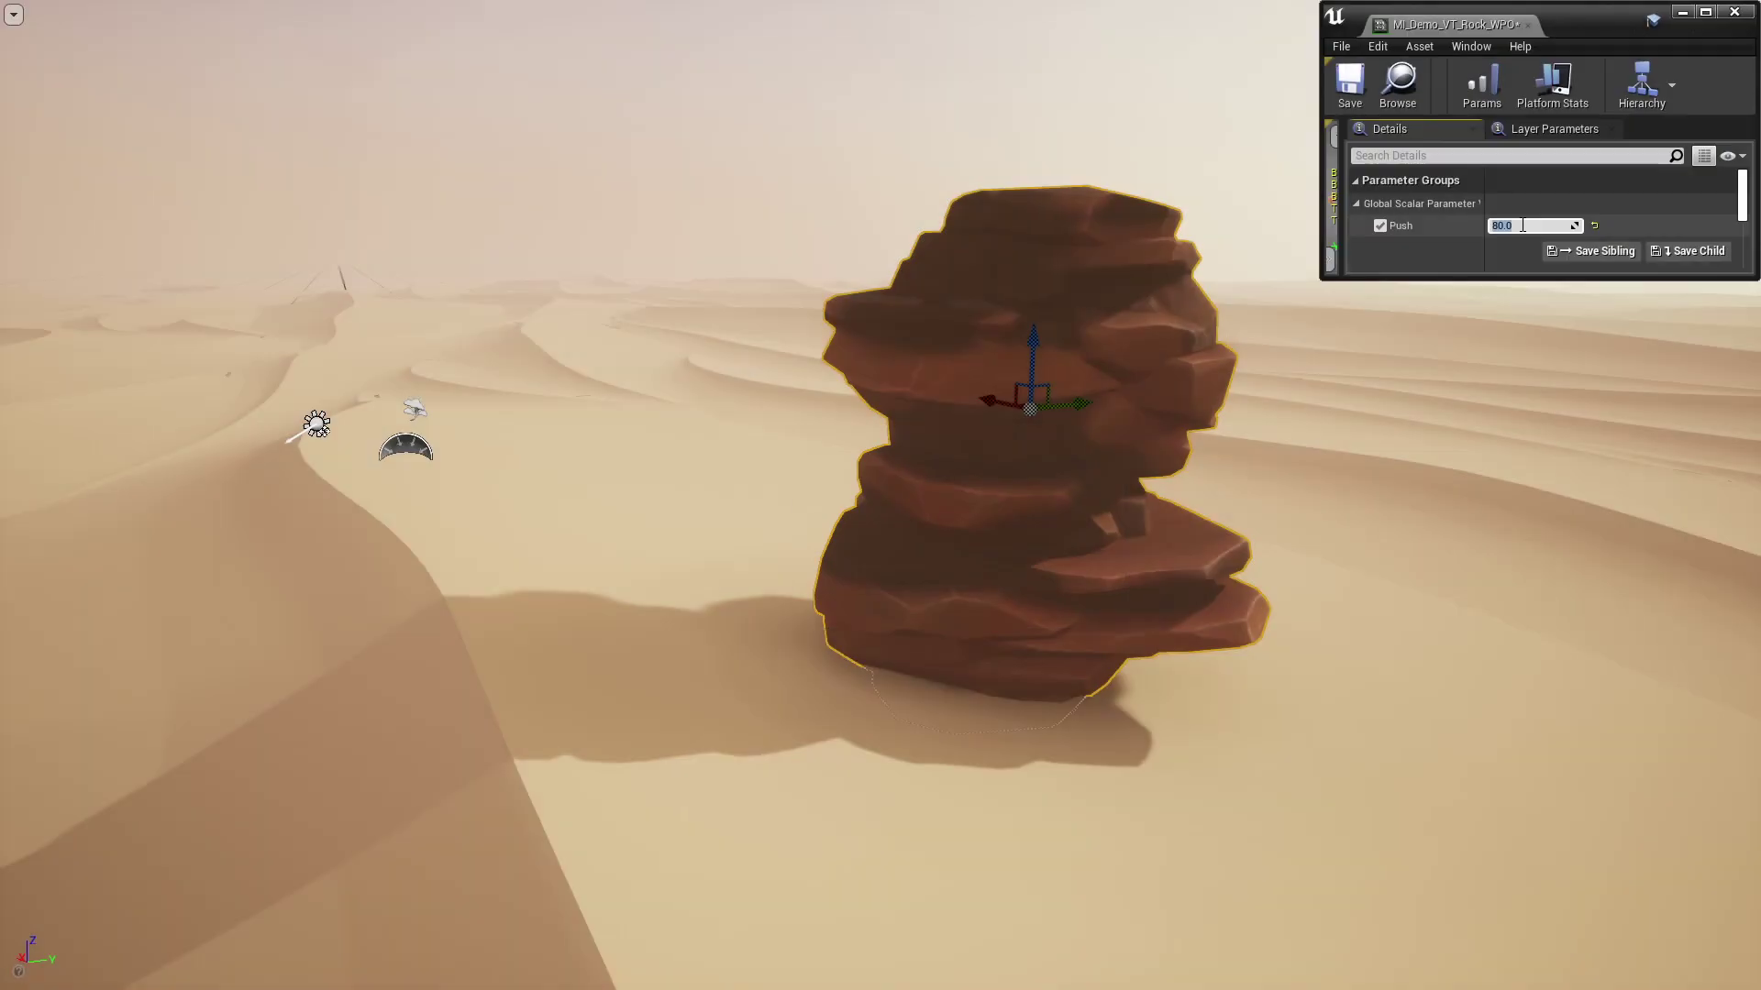
Step: Try a Push value of 150 on the rock's WPO material instance and set it back to 0
click(1533, 226)
text(0)
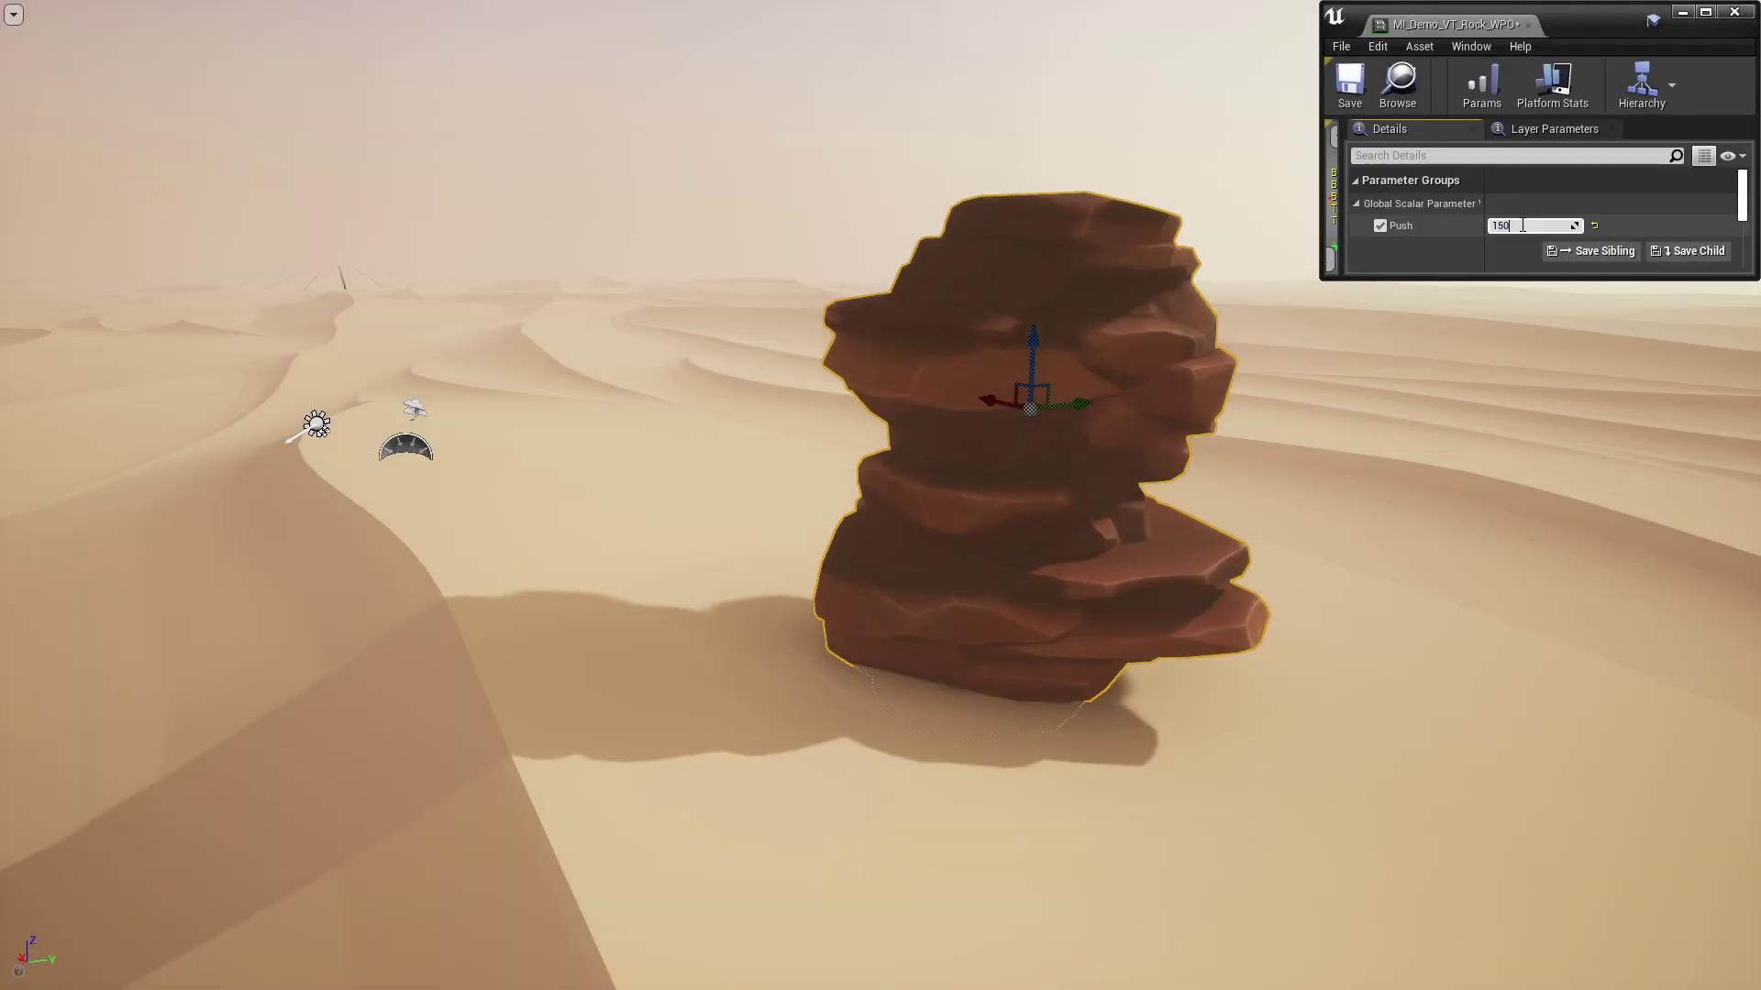
key(Return)
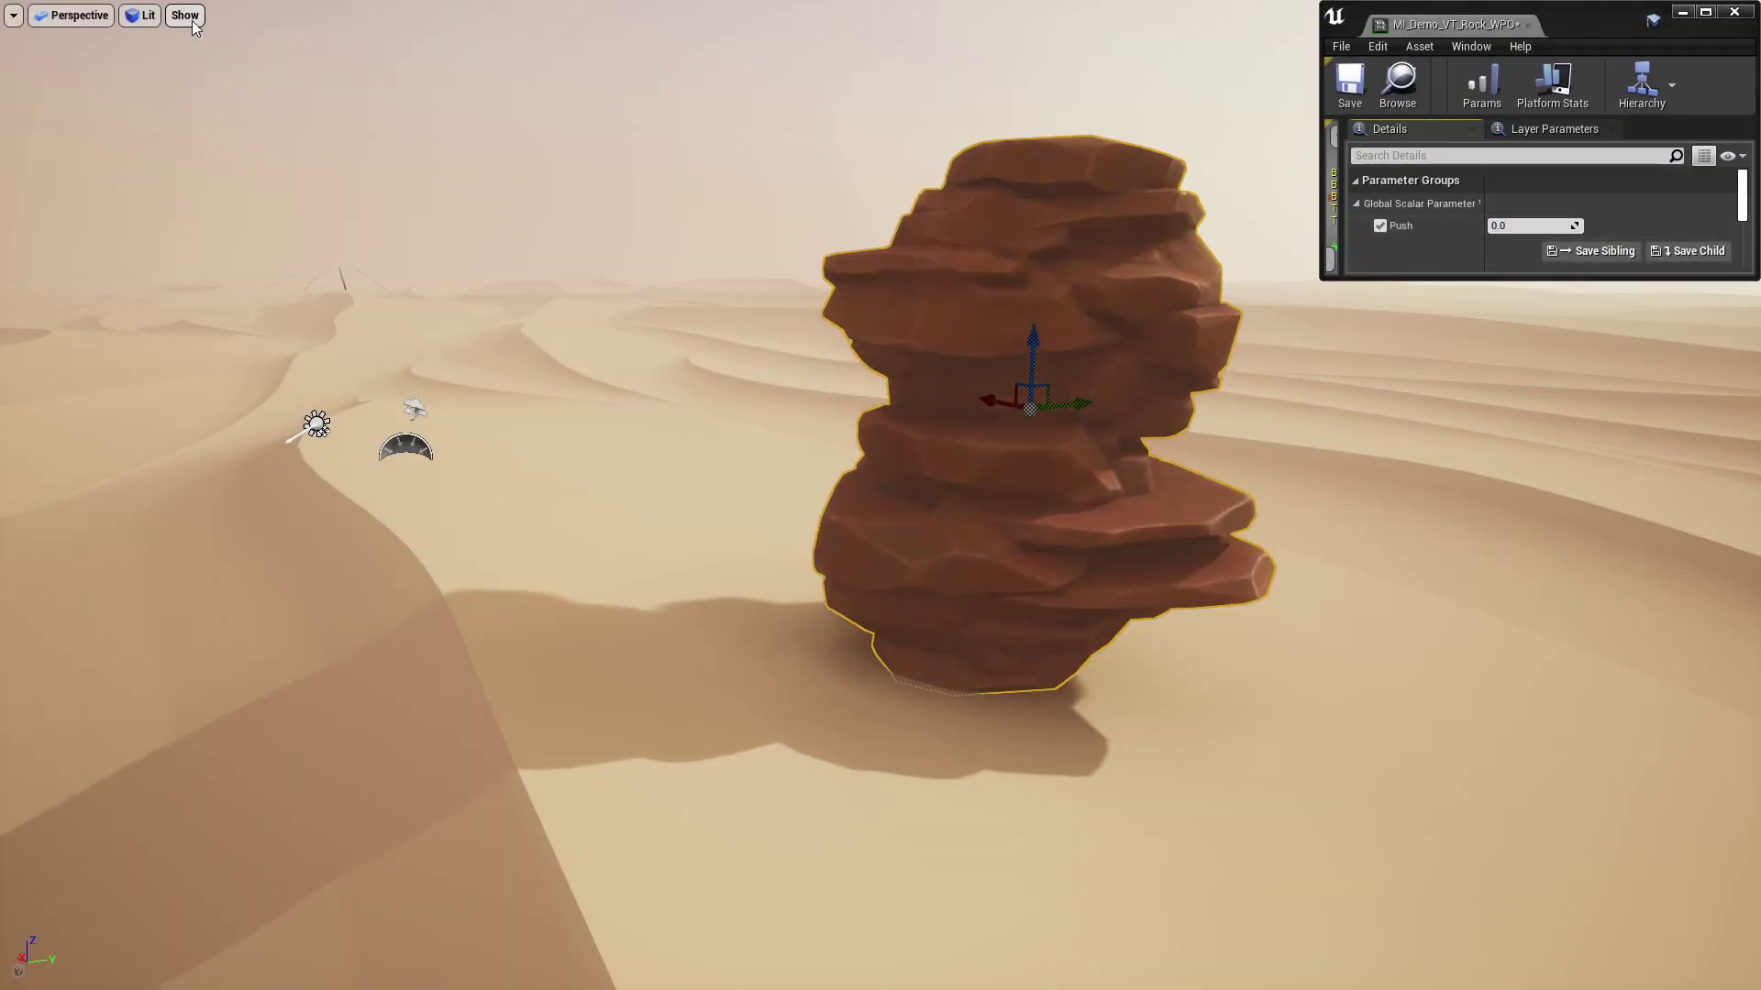
Step: Display the mesh distance field visualization of the rock in the viewport
click(185, 14)
mouse_move(238, 503)
click(399, 539)
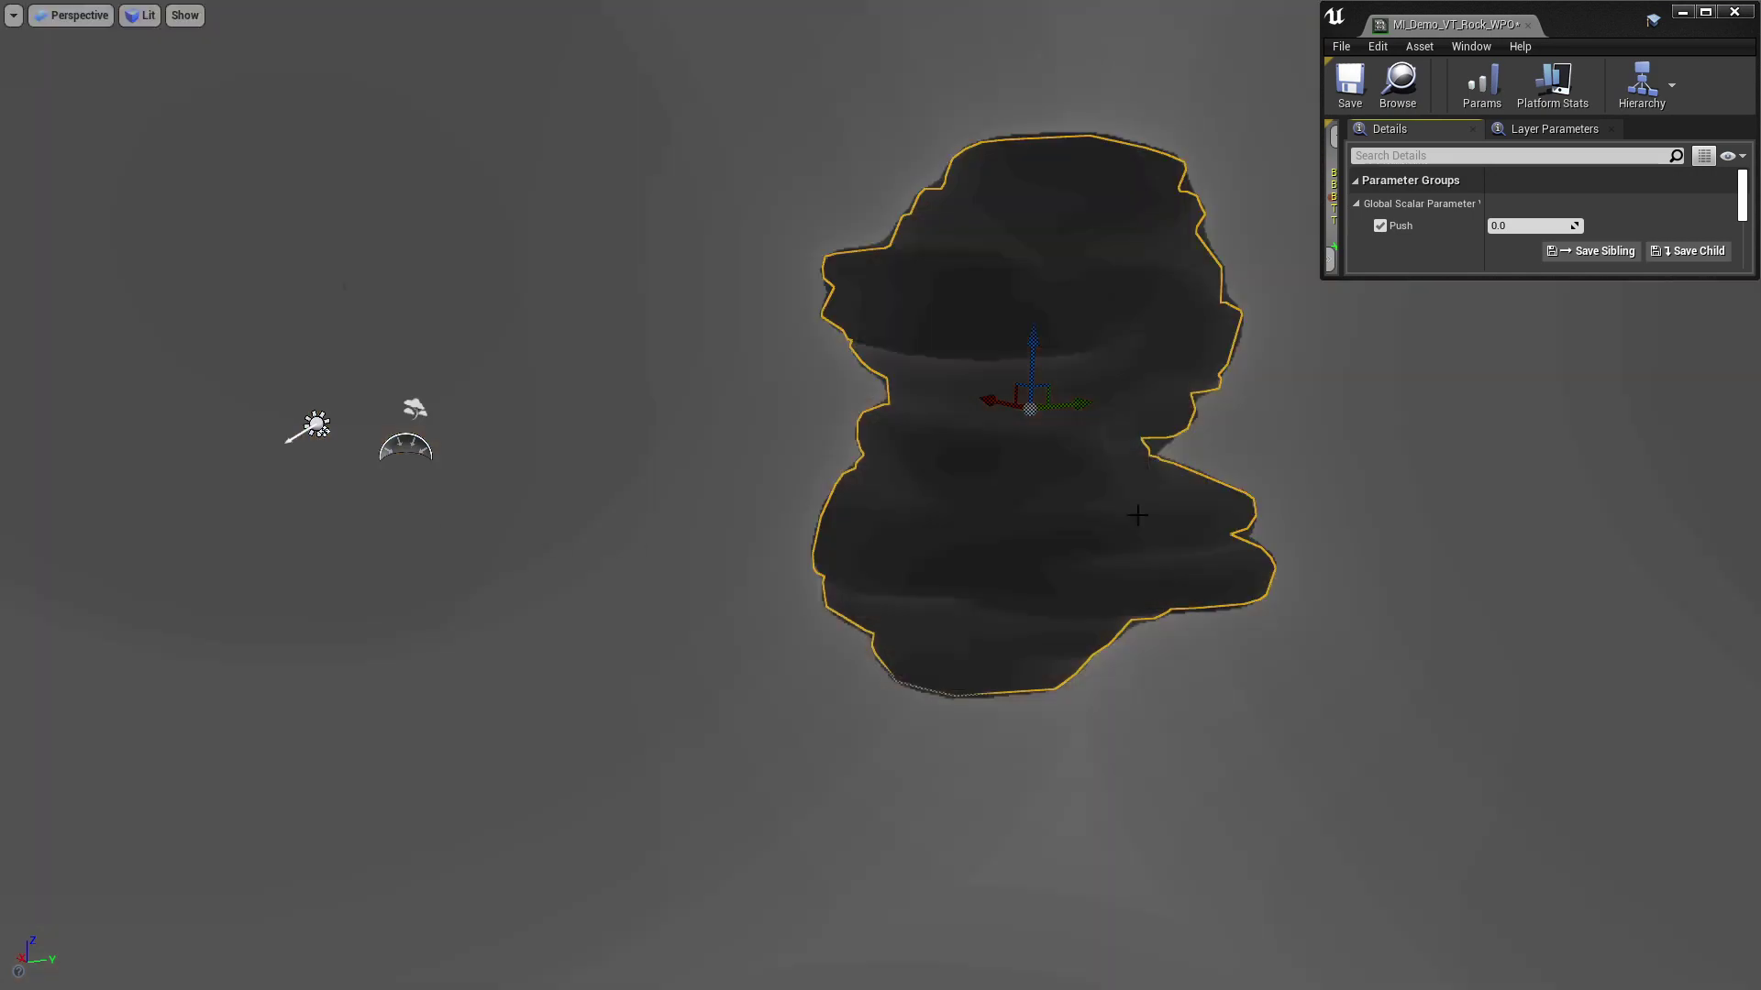
Step: Test a Push value of 50 against the rock's distance field, and restore the normal viewport display
click(1537, 226)
text(50)
key(Return)
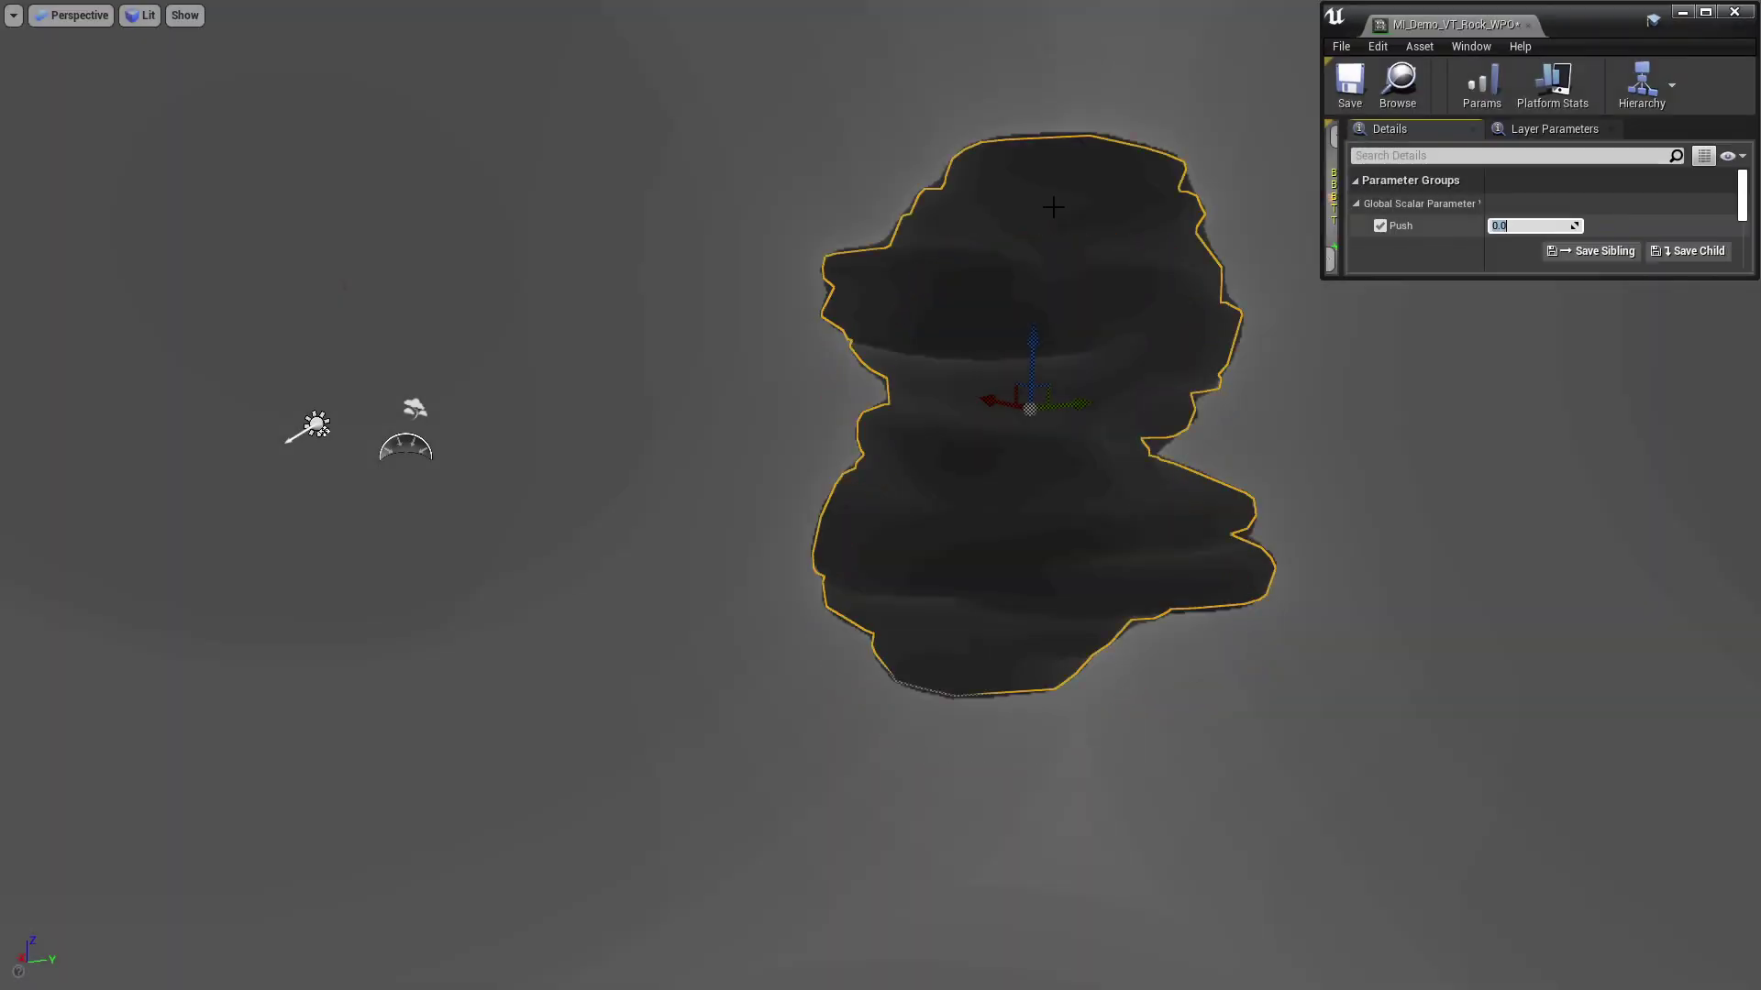
click(184, 15)
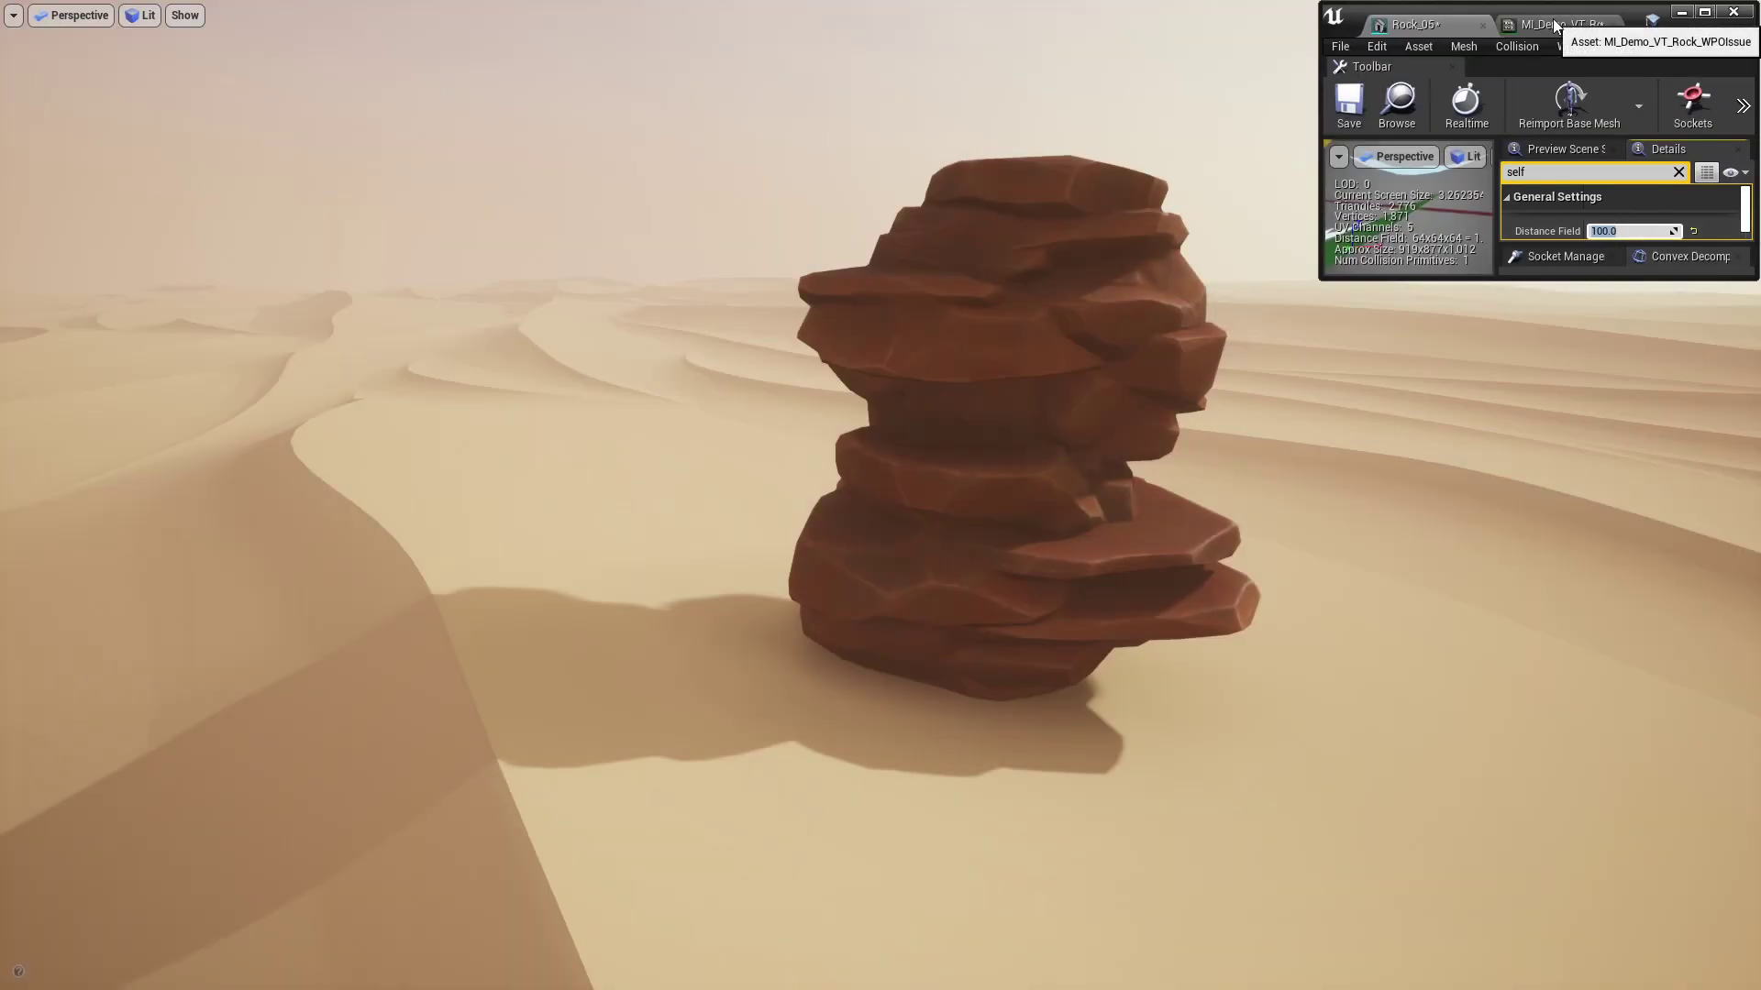
Step: Set the Push value on the rock's WPO material instance to 10
click(1559, 24)
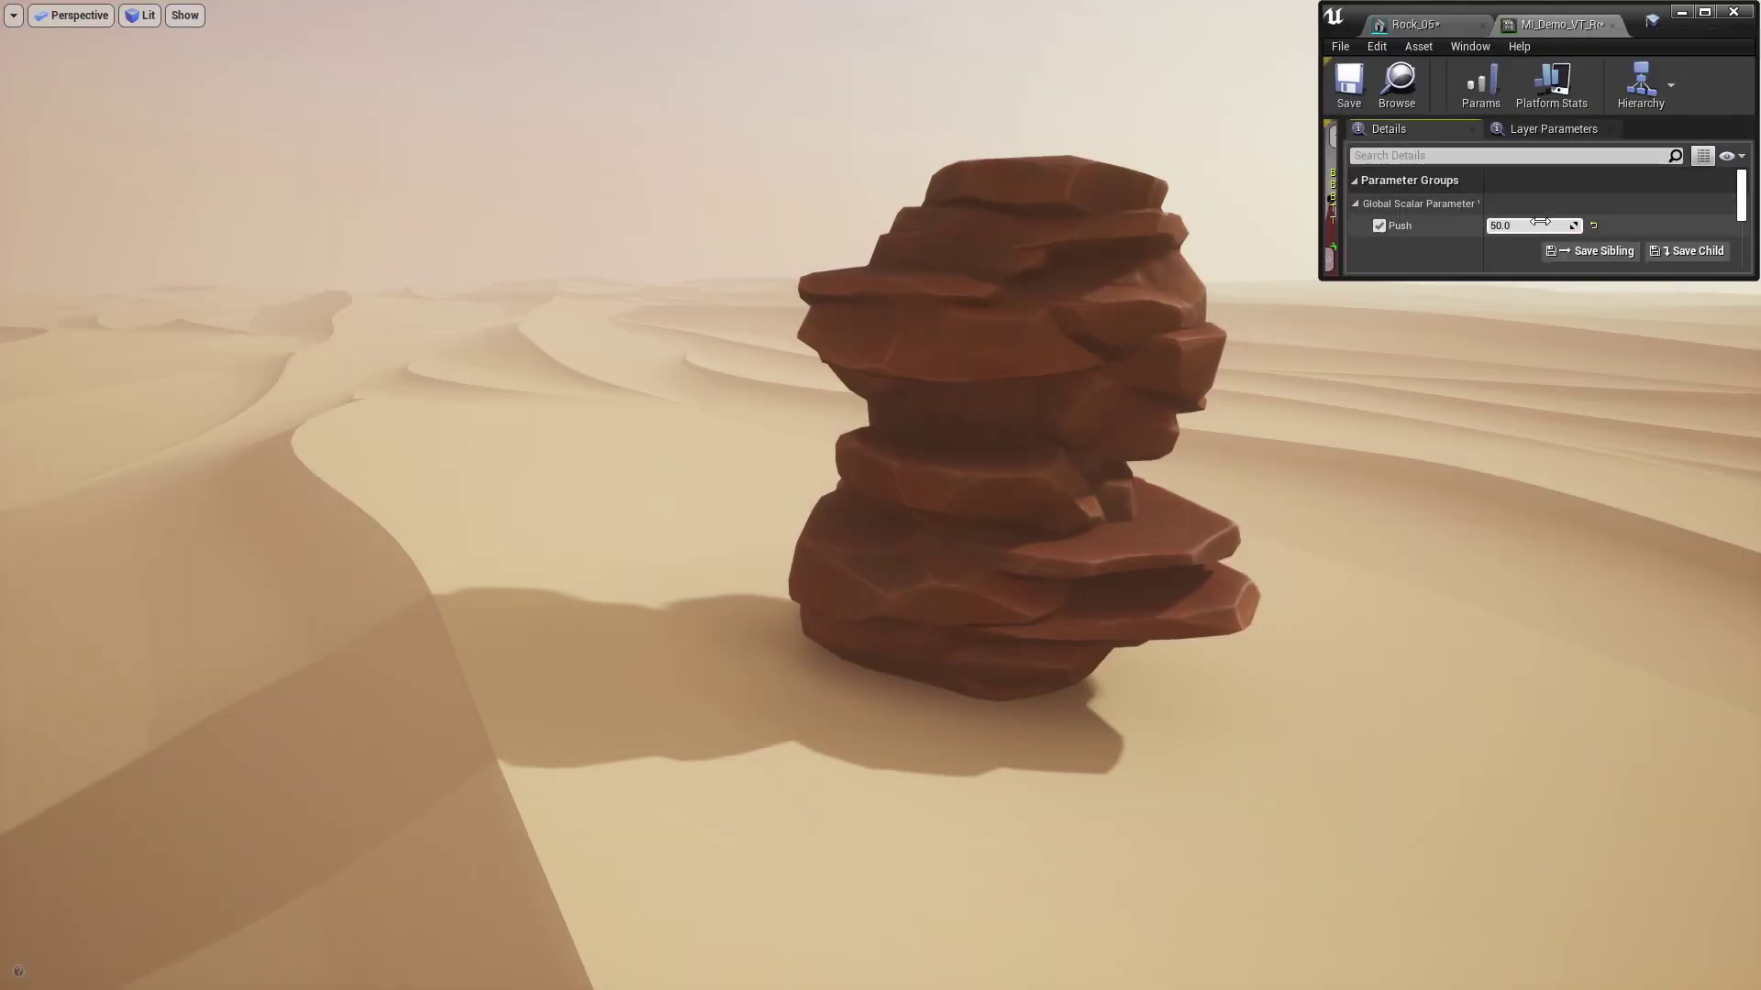
click(1542, 225)
text(10)
key(Return)
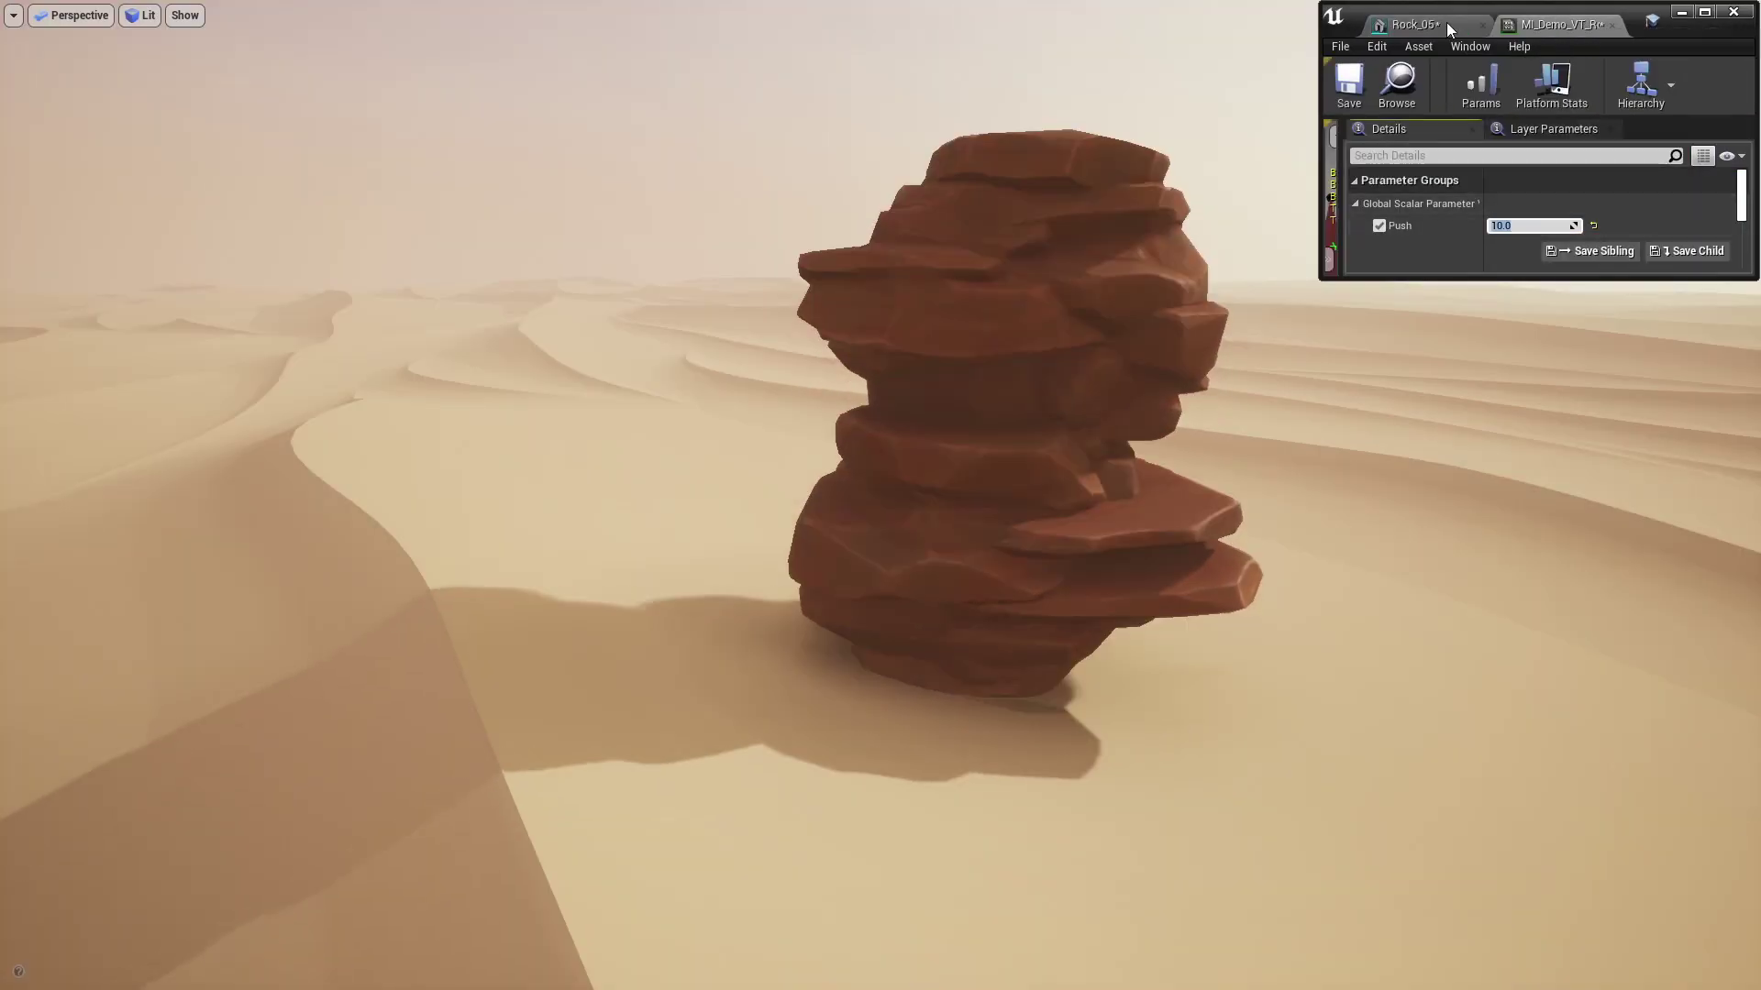
Step: Turn off the Rock_05 mesh's distance field by setting Distance Field Resolution Scale to 0 and applying the changes
click(1440, 22)
click(1679, 171)
click(1704, 12)
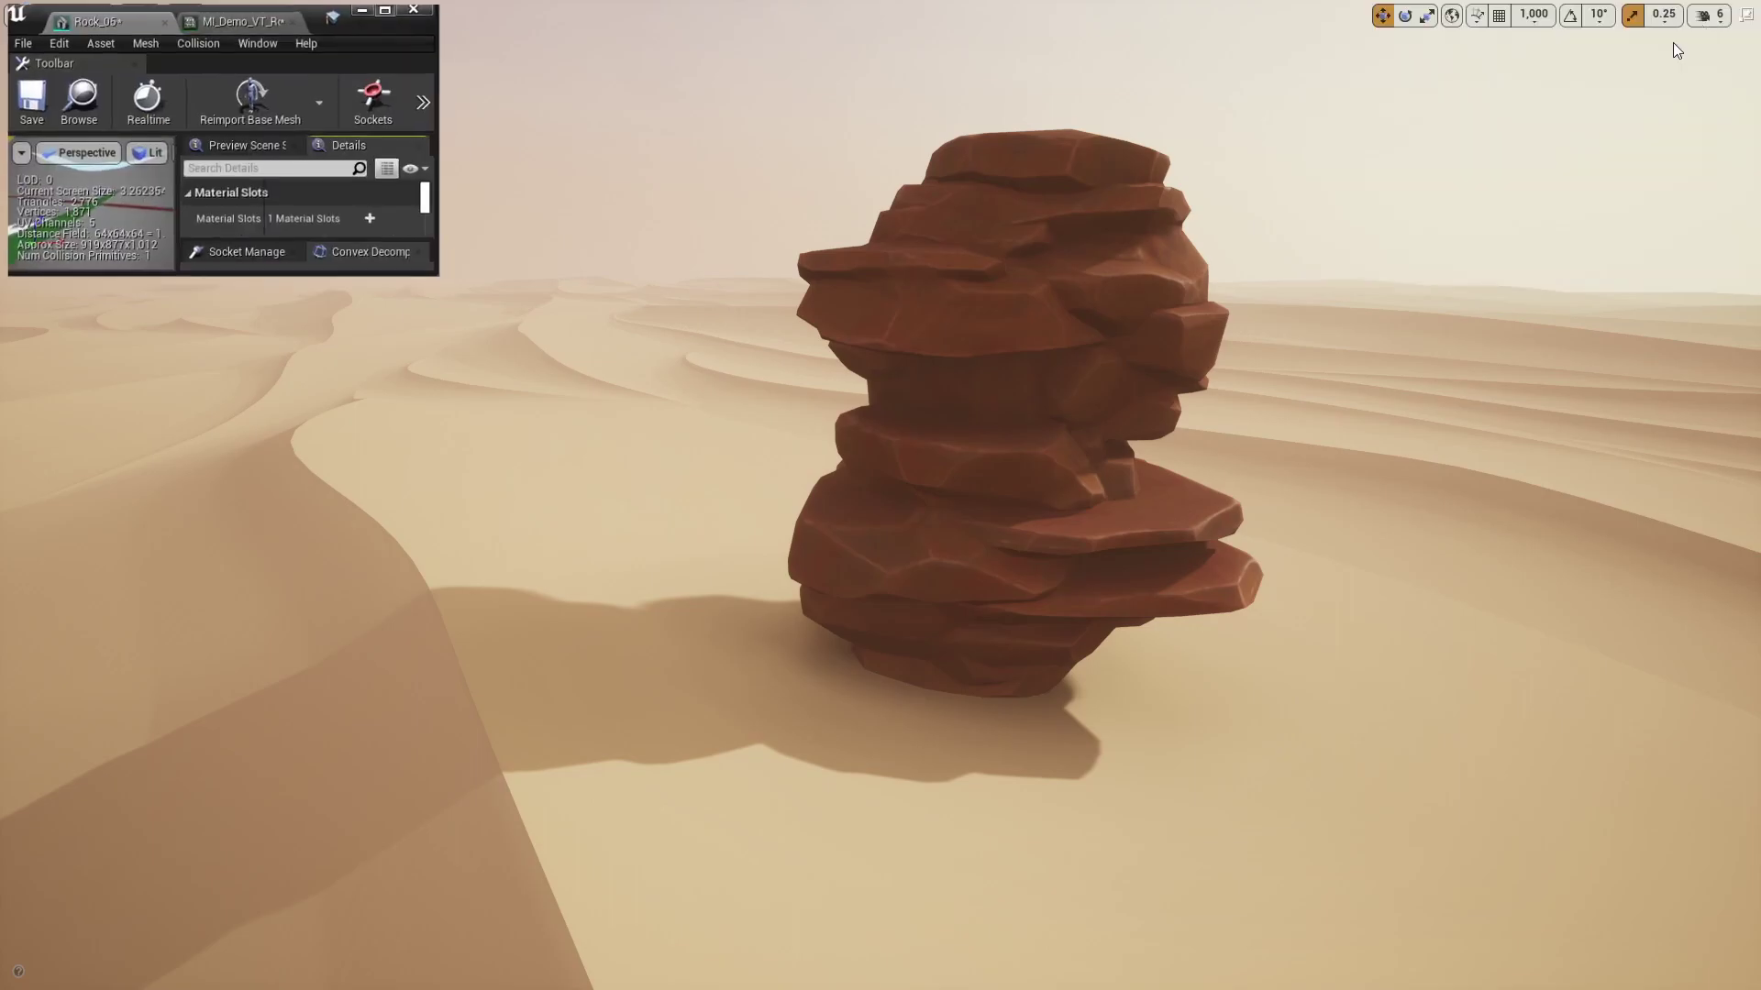
scroll(1118, 722, down, 1)
click(1107, 734)
text(0)
key(Return)
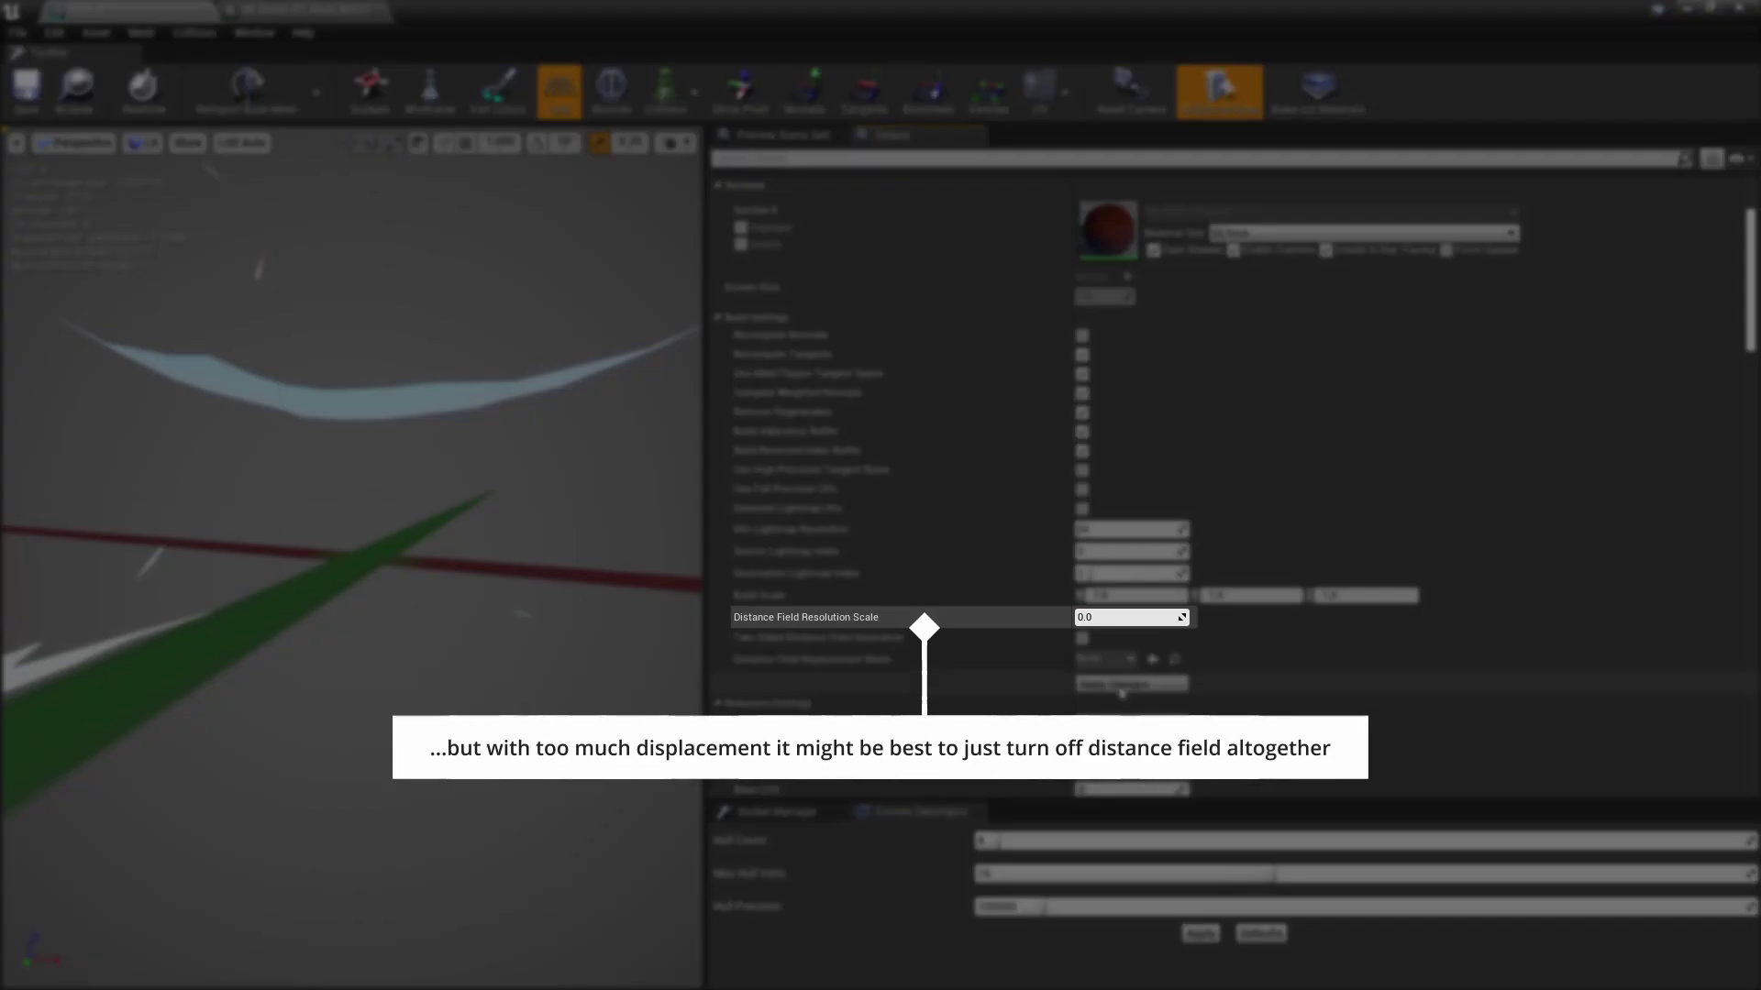
click(1120, 688)
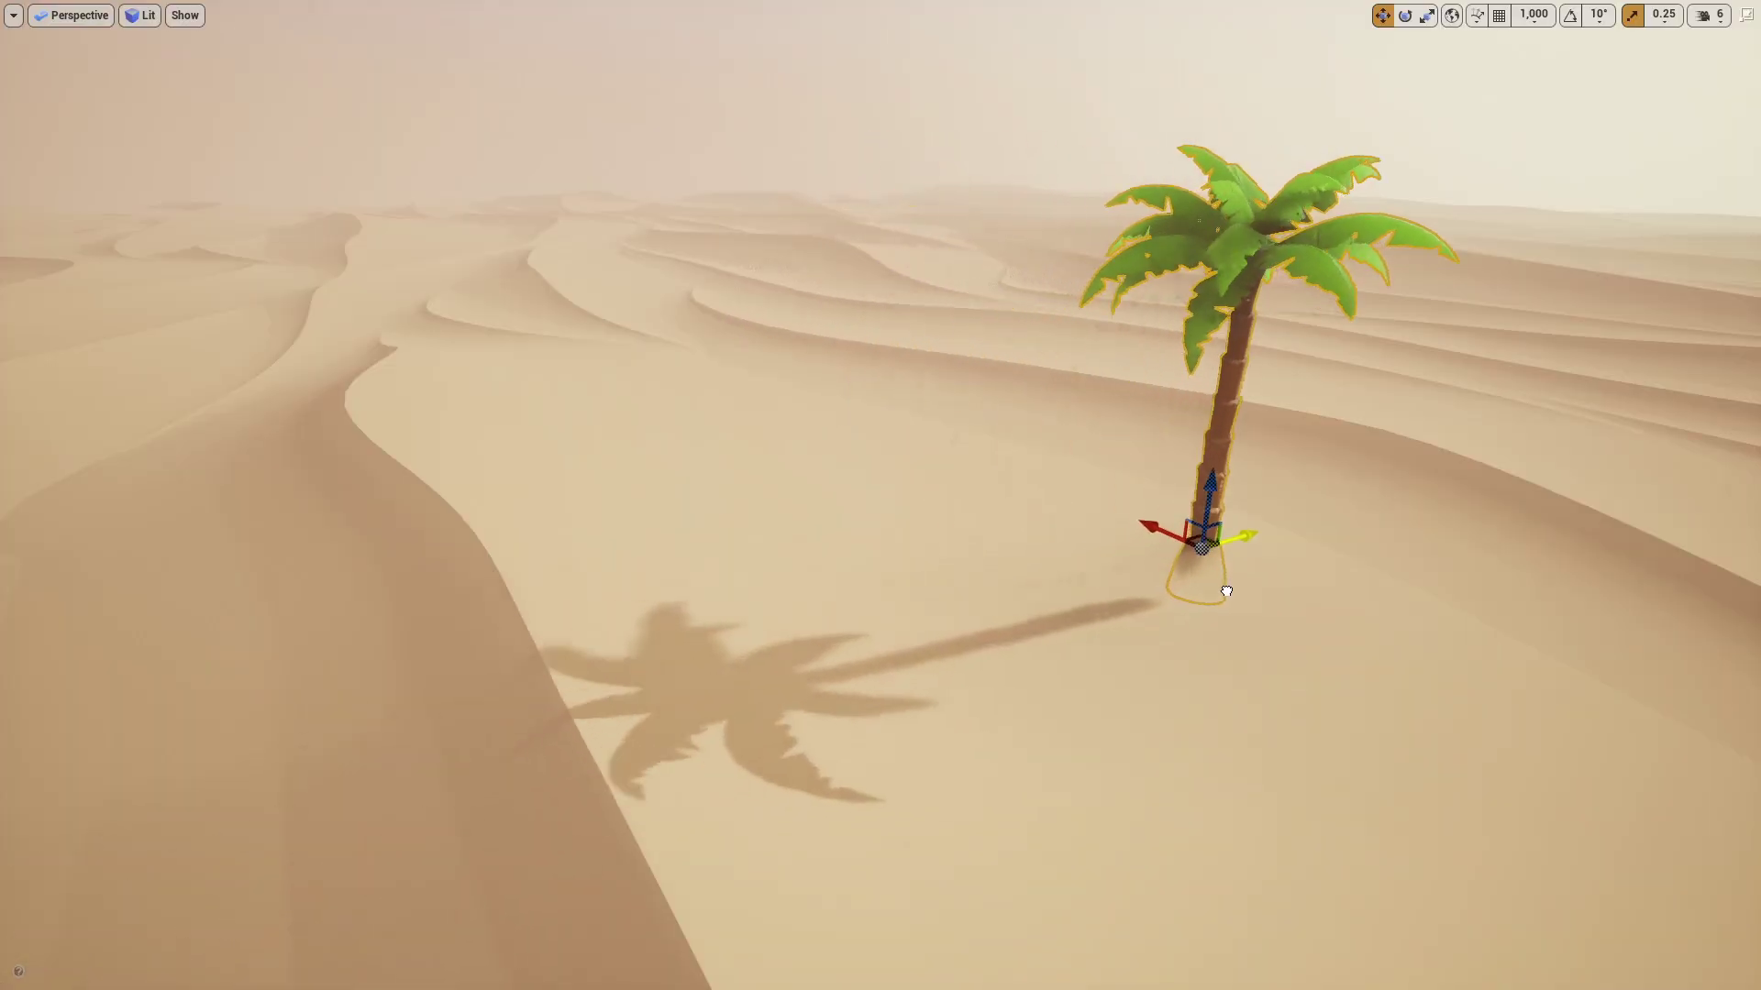
Step: Move the palm tree across the dune and rotate it to show its placement on the sand
mouse_move(1010, 556)
alt+mouse_down()
mouse_move(1082, 559)
mouse_move(972, 555)
mouse_move(1011, 556)
alt+mouse_up()
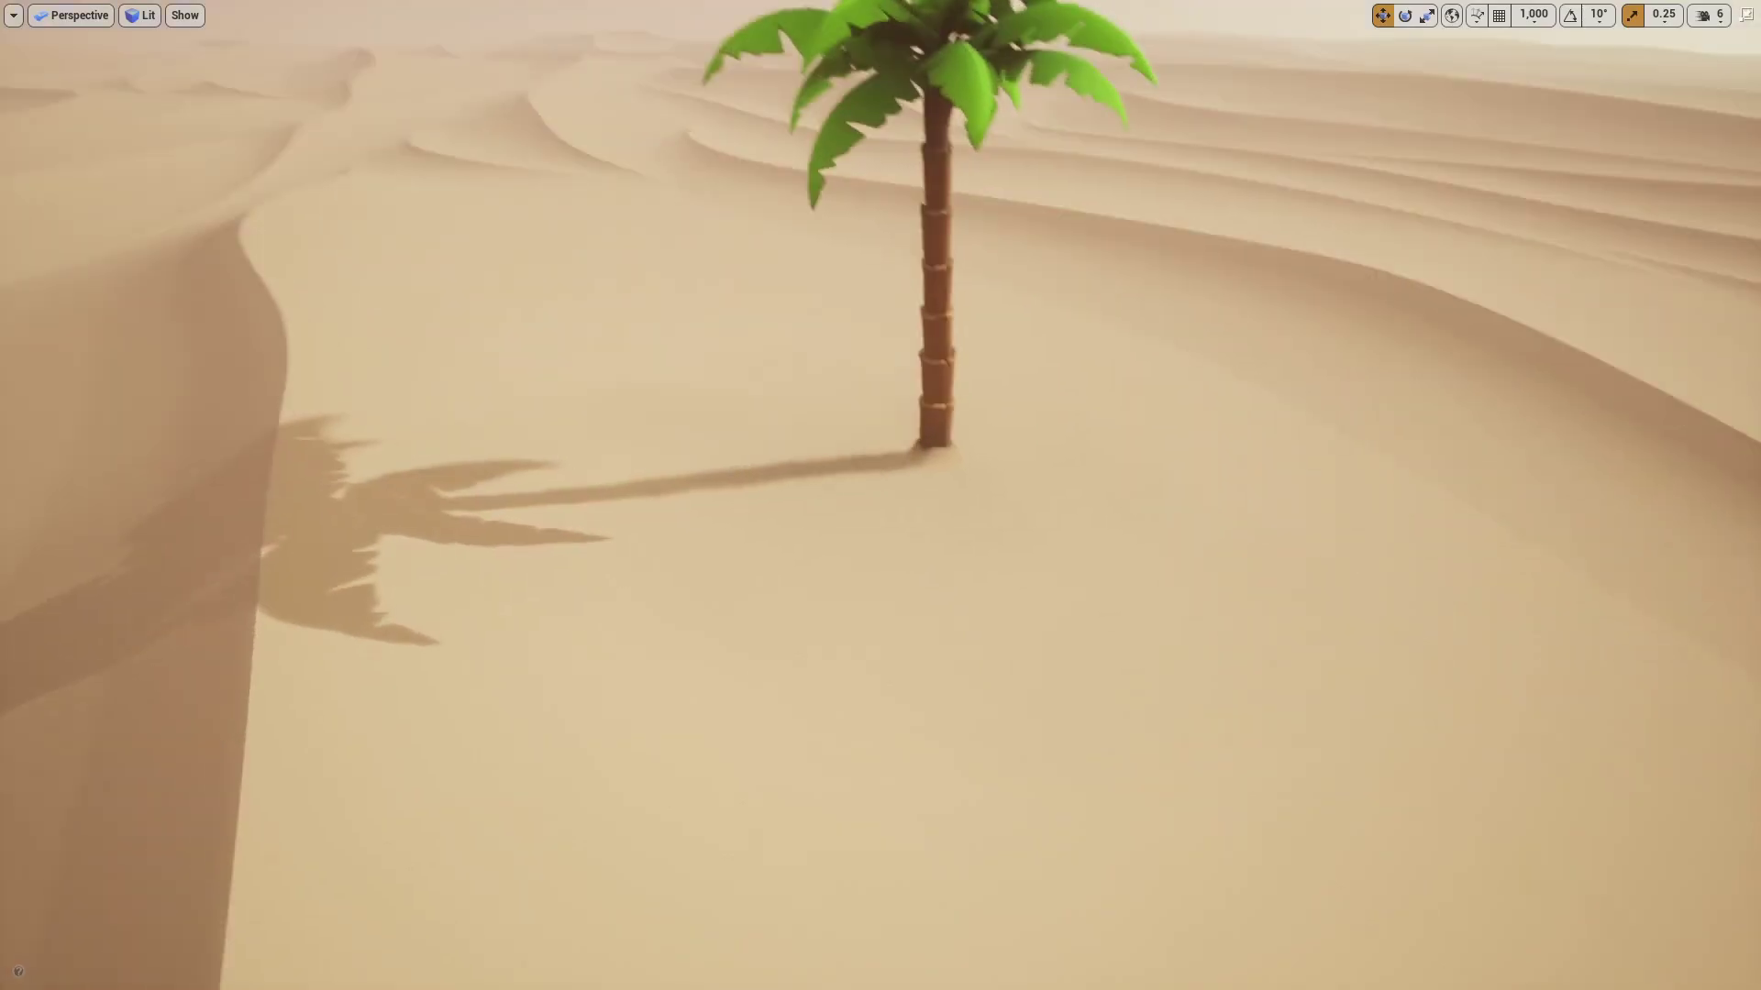
click(1055, 401)
drag(1097, 405, 697, 348)
key(e)
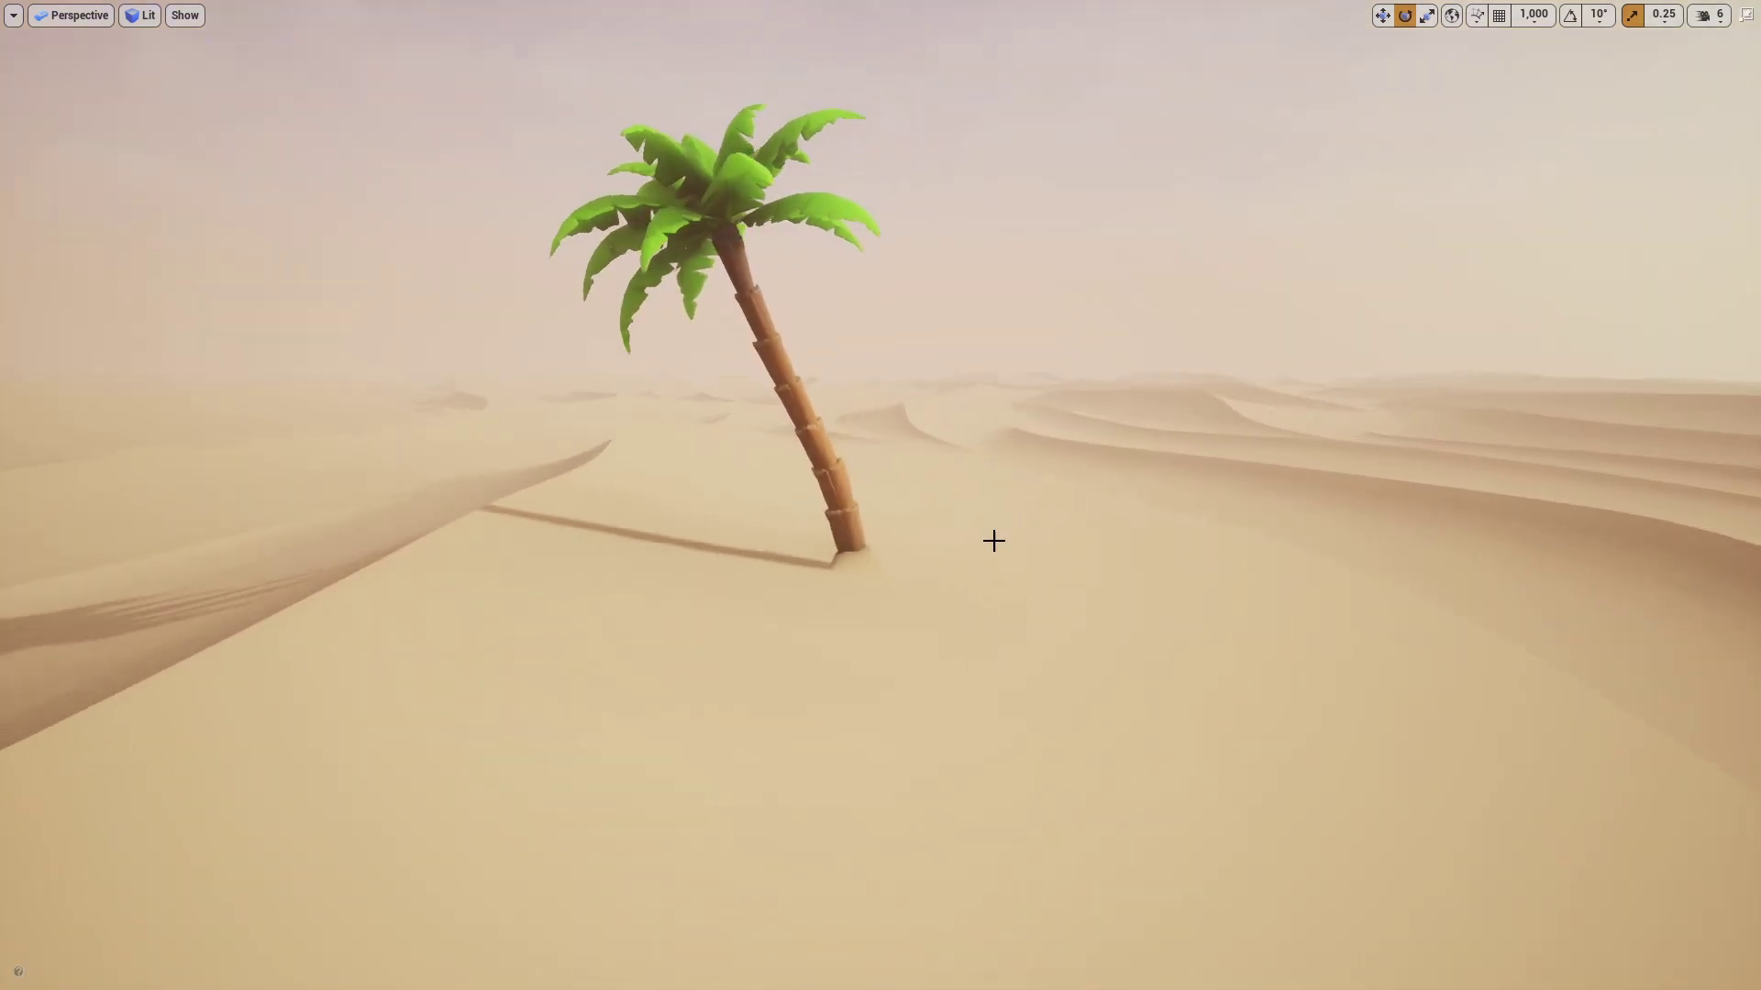
key(w)
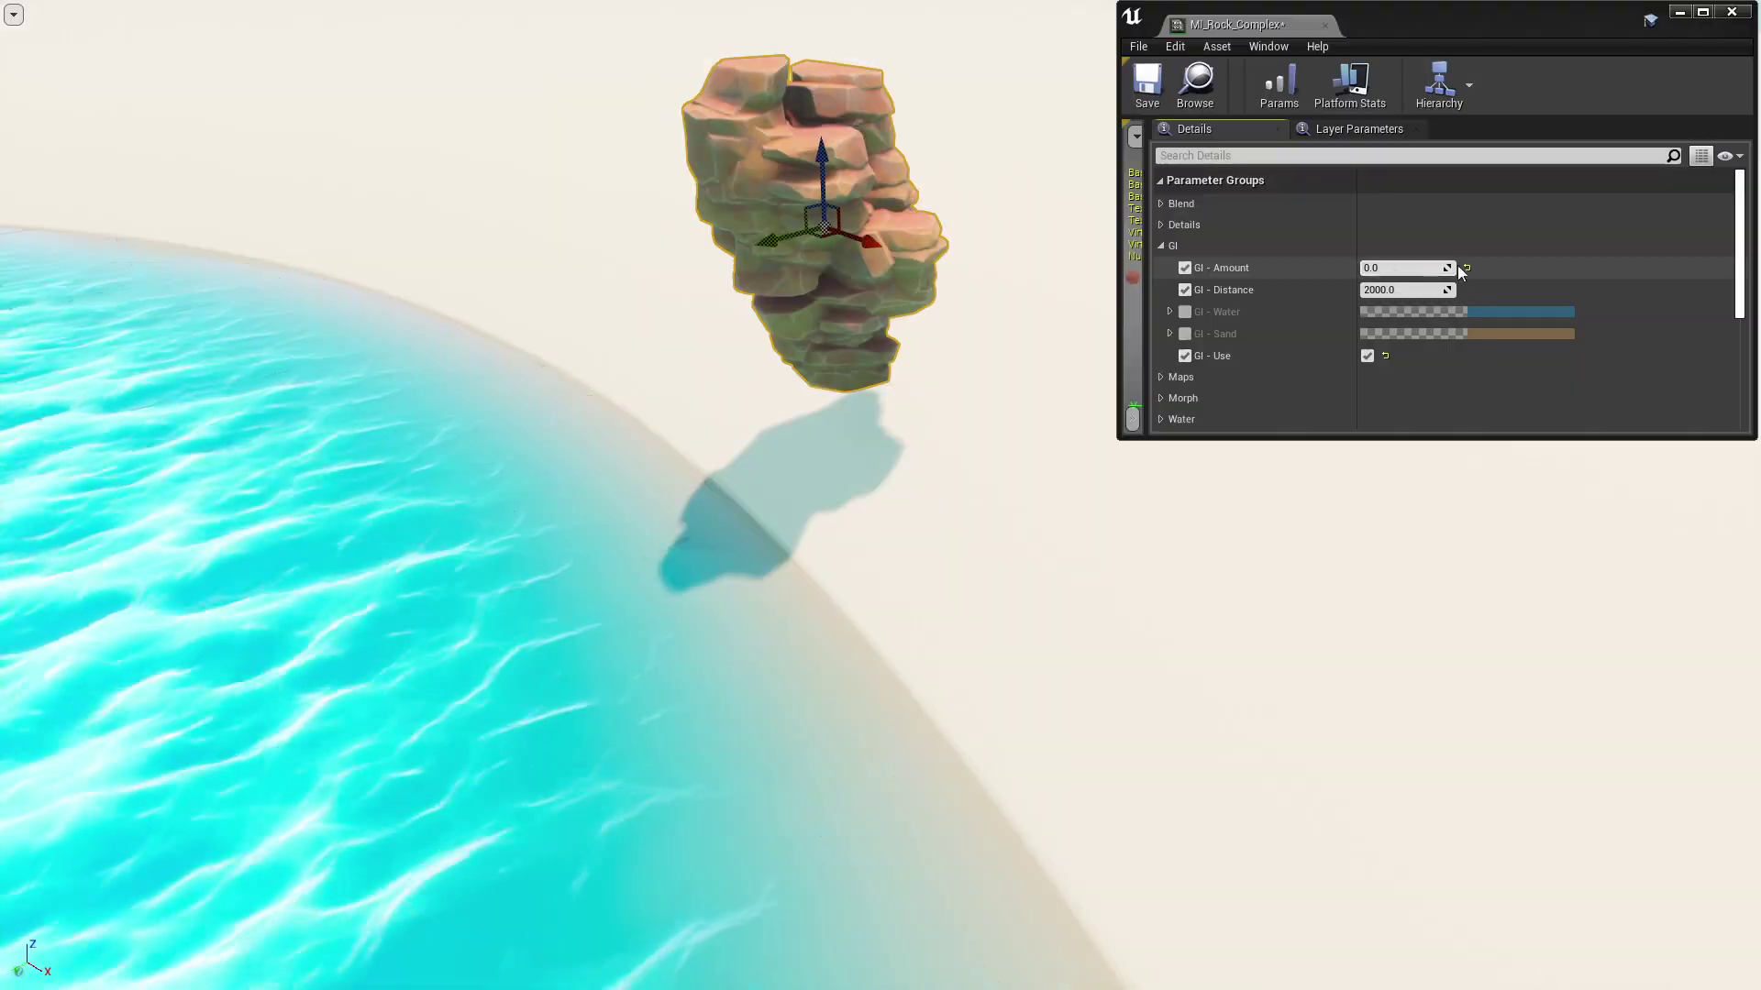
Step: Set GI - Amount to about 12.2 and GI - Distance to about 2677 on the MI_Rock_Complex material instance
drag(1430, 268, 1522, 268)
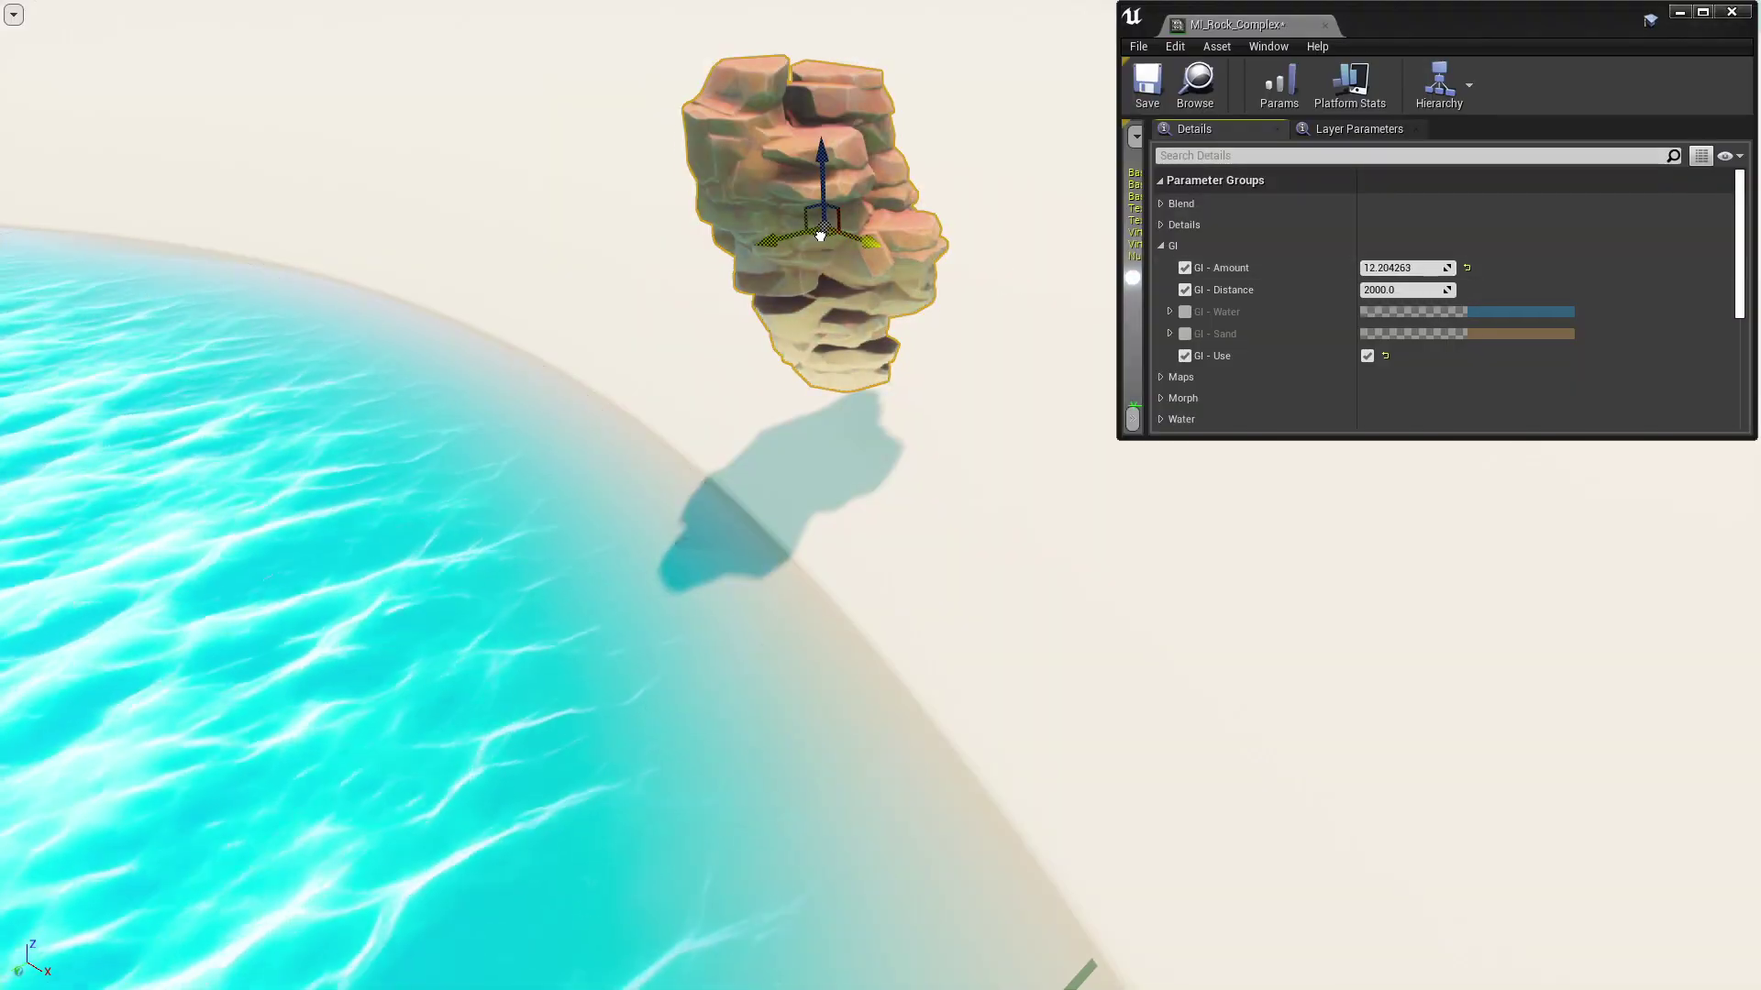
mouse_move(820, 237)
right_down()
mouse_move(917, 237)
mouse_move(839, 234)
right_up()
drag(1430, 290, 1486, 290)
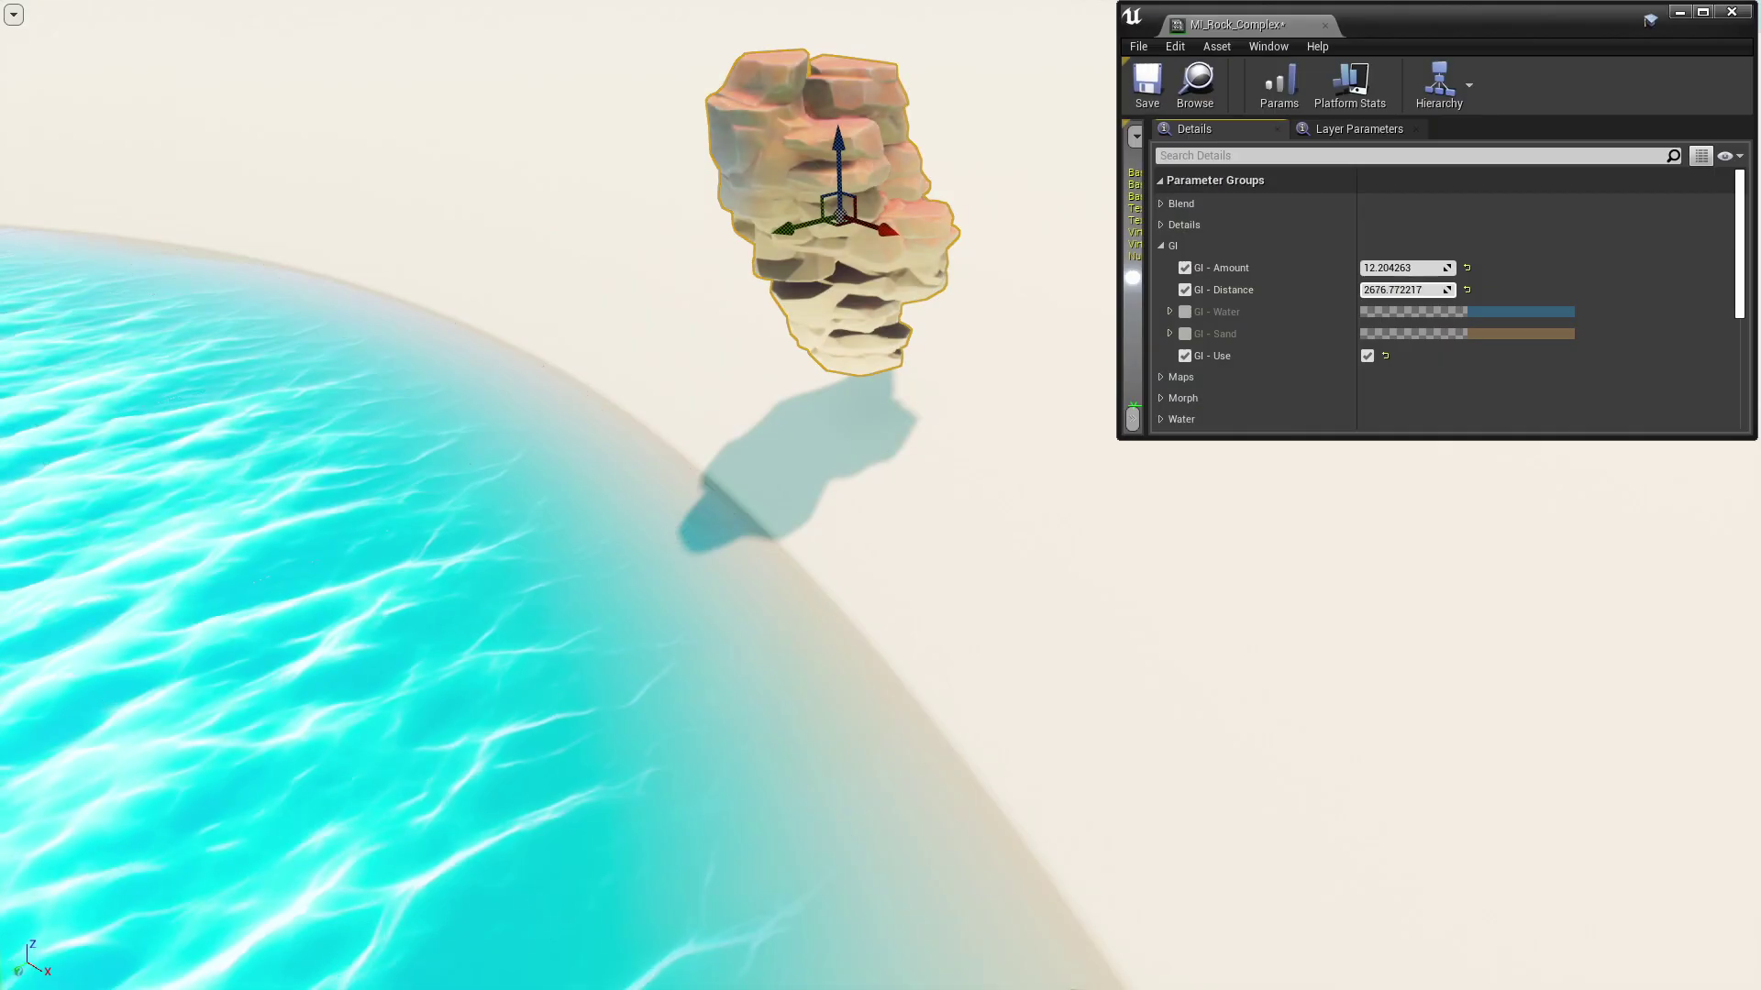
Step: Move and rotate the floating rock over the water and the sand to test its fake GI colour
drag(839, 225, 445, 335)
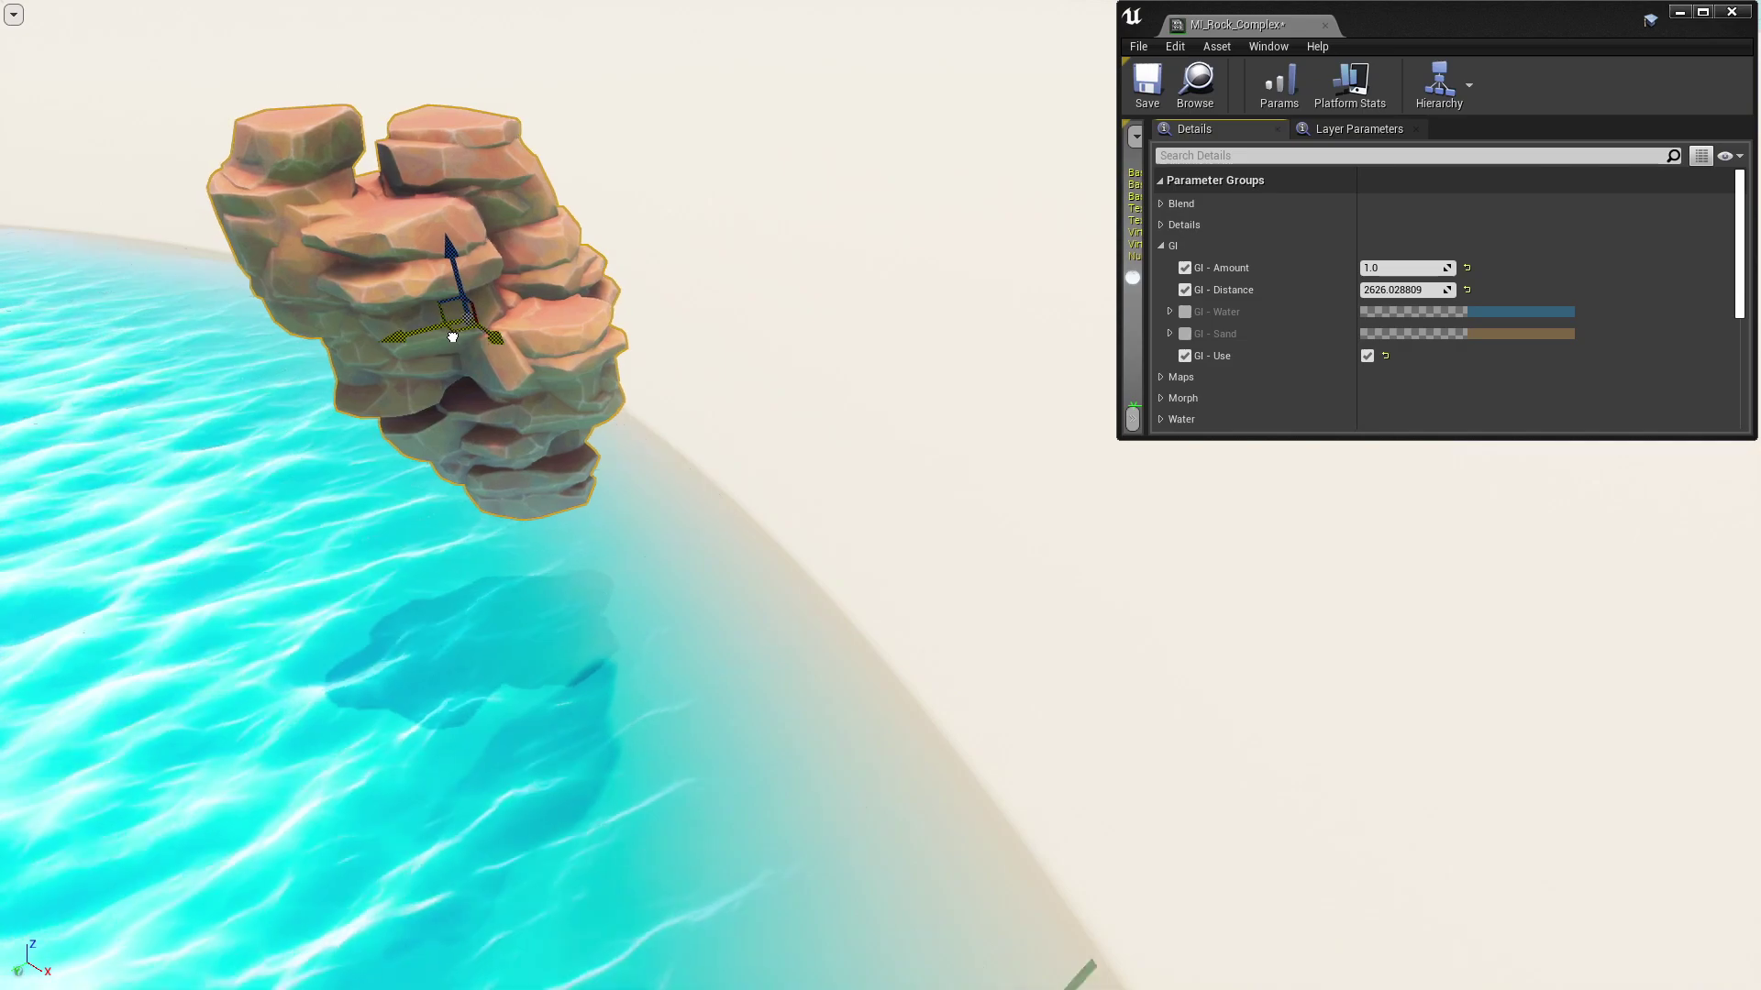
key(e)
mouse_move(445, 316)
mouse_down()
mouse_move(495, 275)
mouse_move(458, 348)
mouse_up()
right_drag(458, 348, 404, 394)
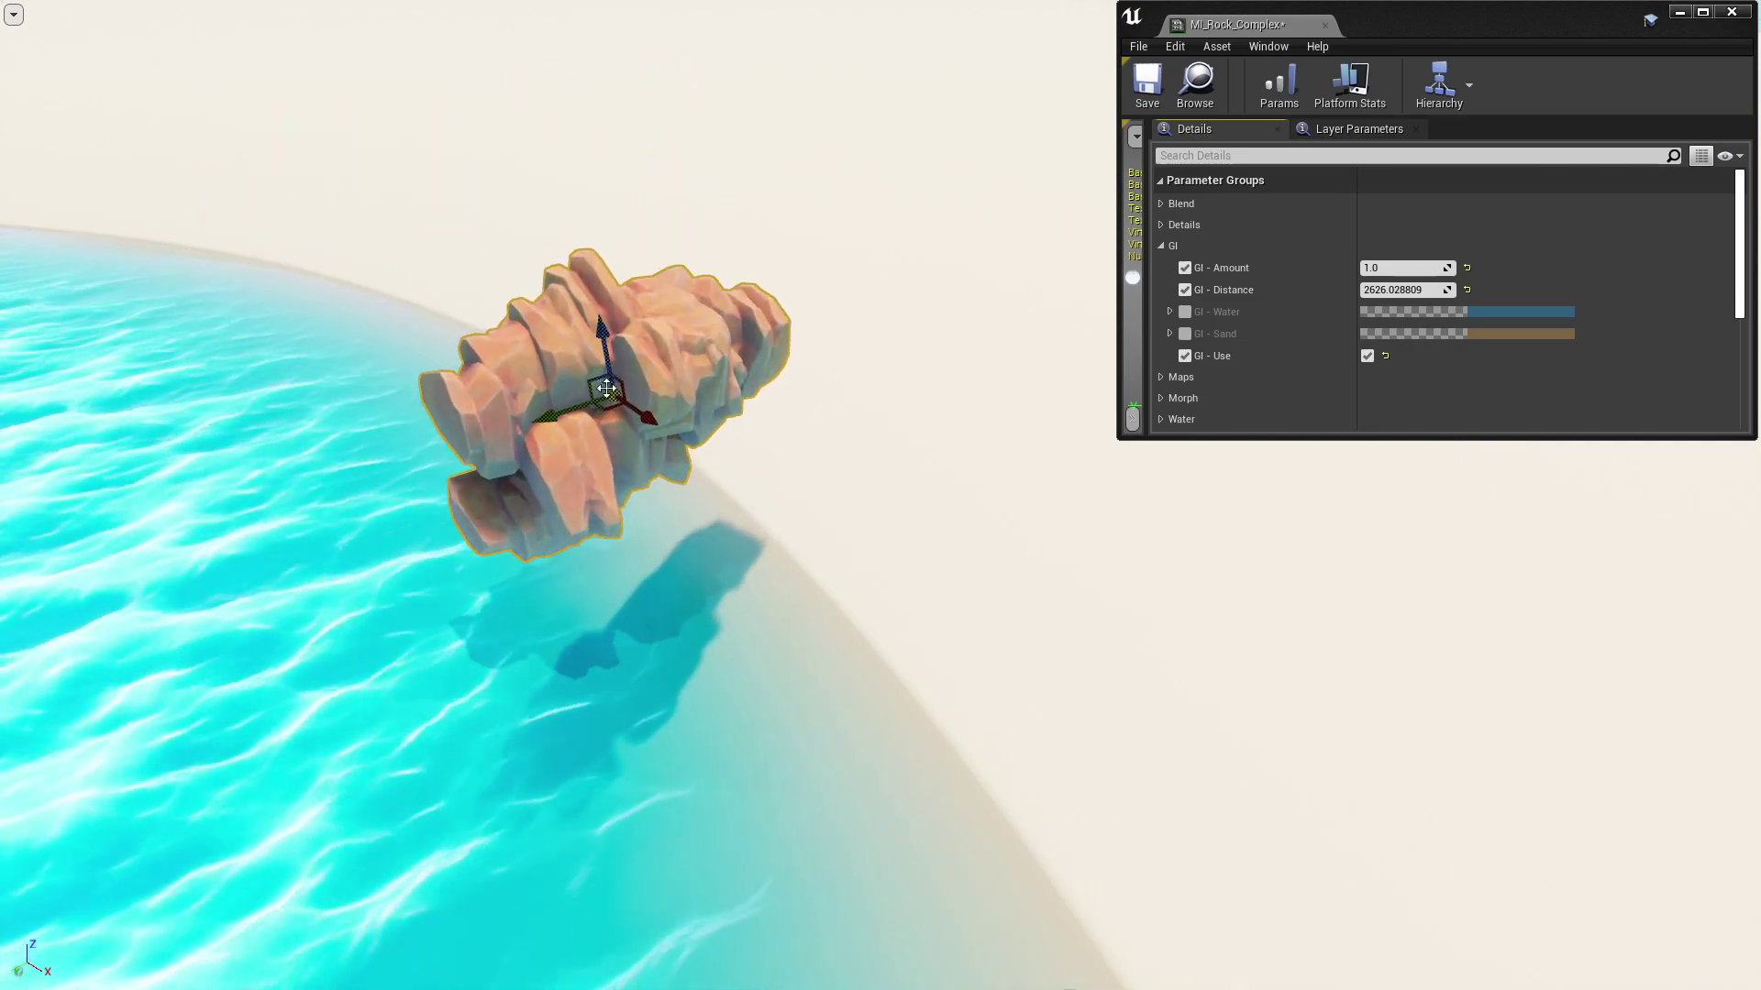
key(w)
scroll(388, 400, up, 3)
key(e)
key(w)
drag(403, 408, 1183, 463)
key(e)
key(w)
drag(1041, 374, 995, 404)
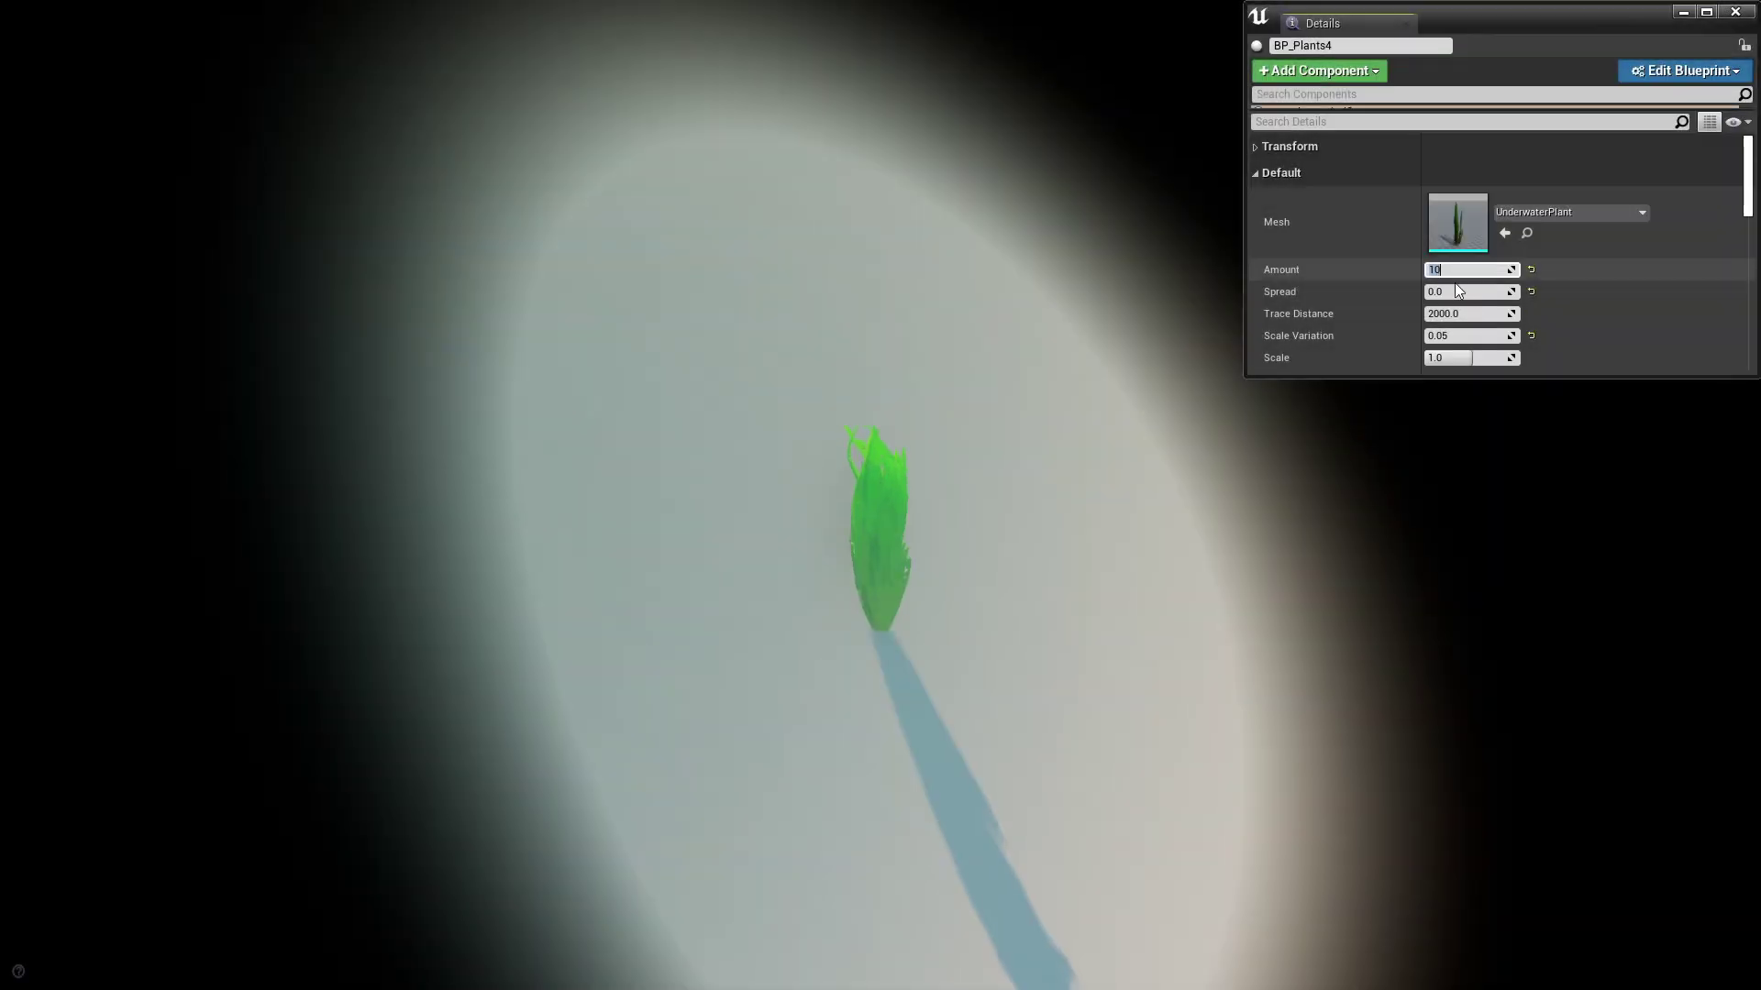
Step: Set the underwater plants' Spread to about 1485, Amount to 210, Scale to about 1.08 and Scale Variation to about 0.52
click(1458, 291)
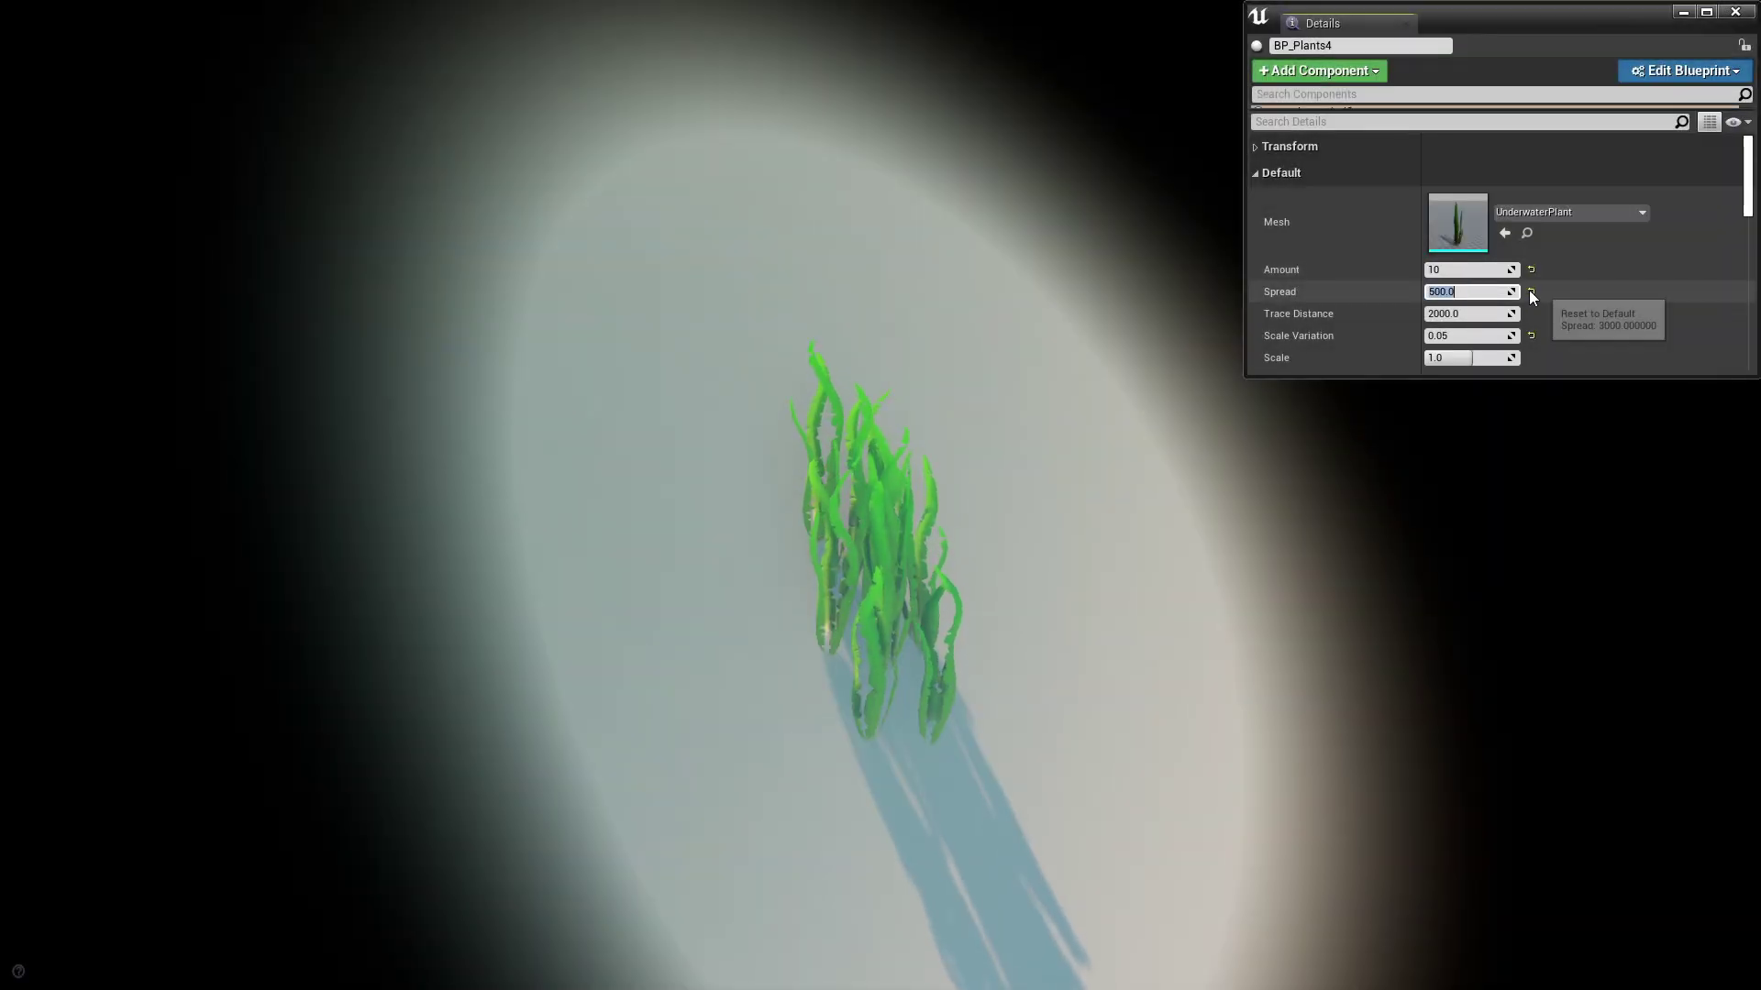
drag(1467, 292, 1578, 269)
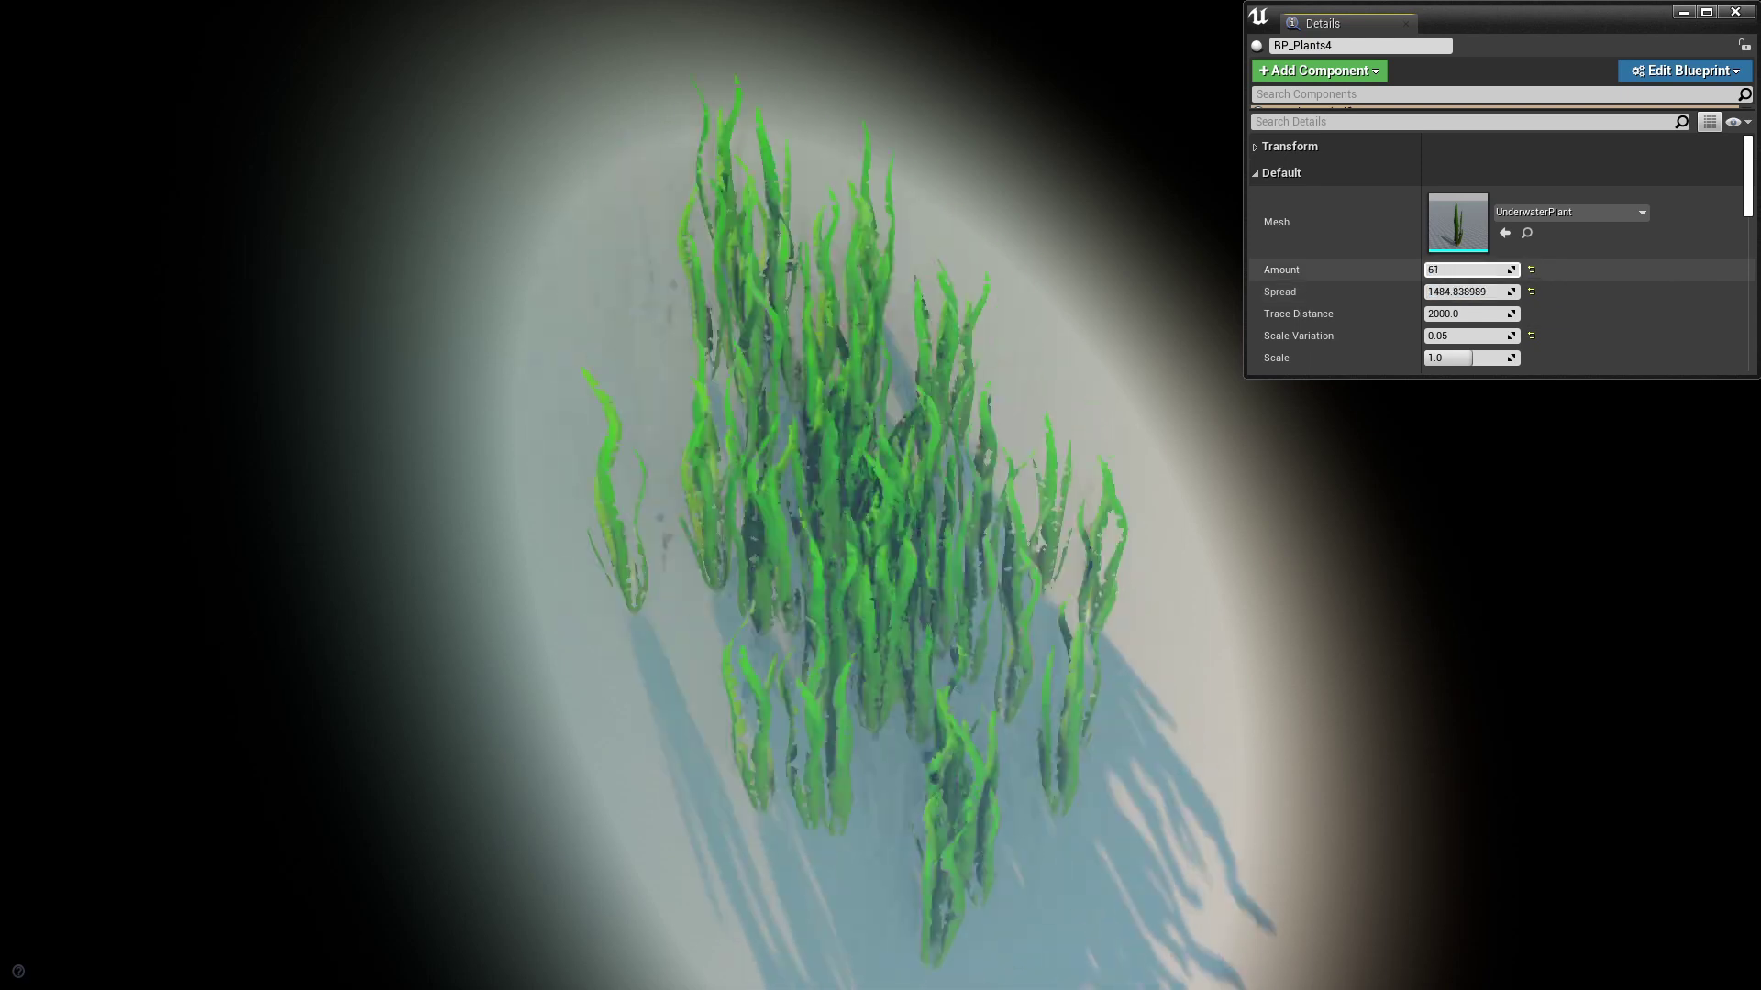
drag(1509, 358, 1605, 335)
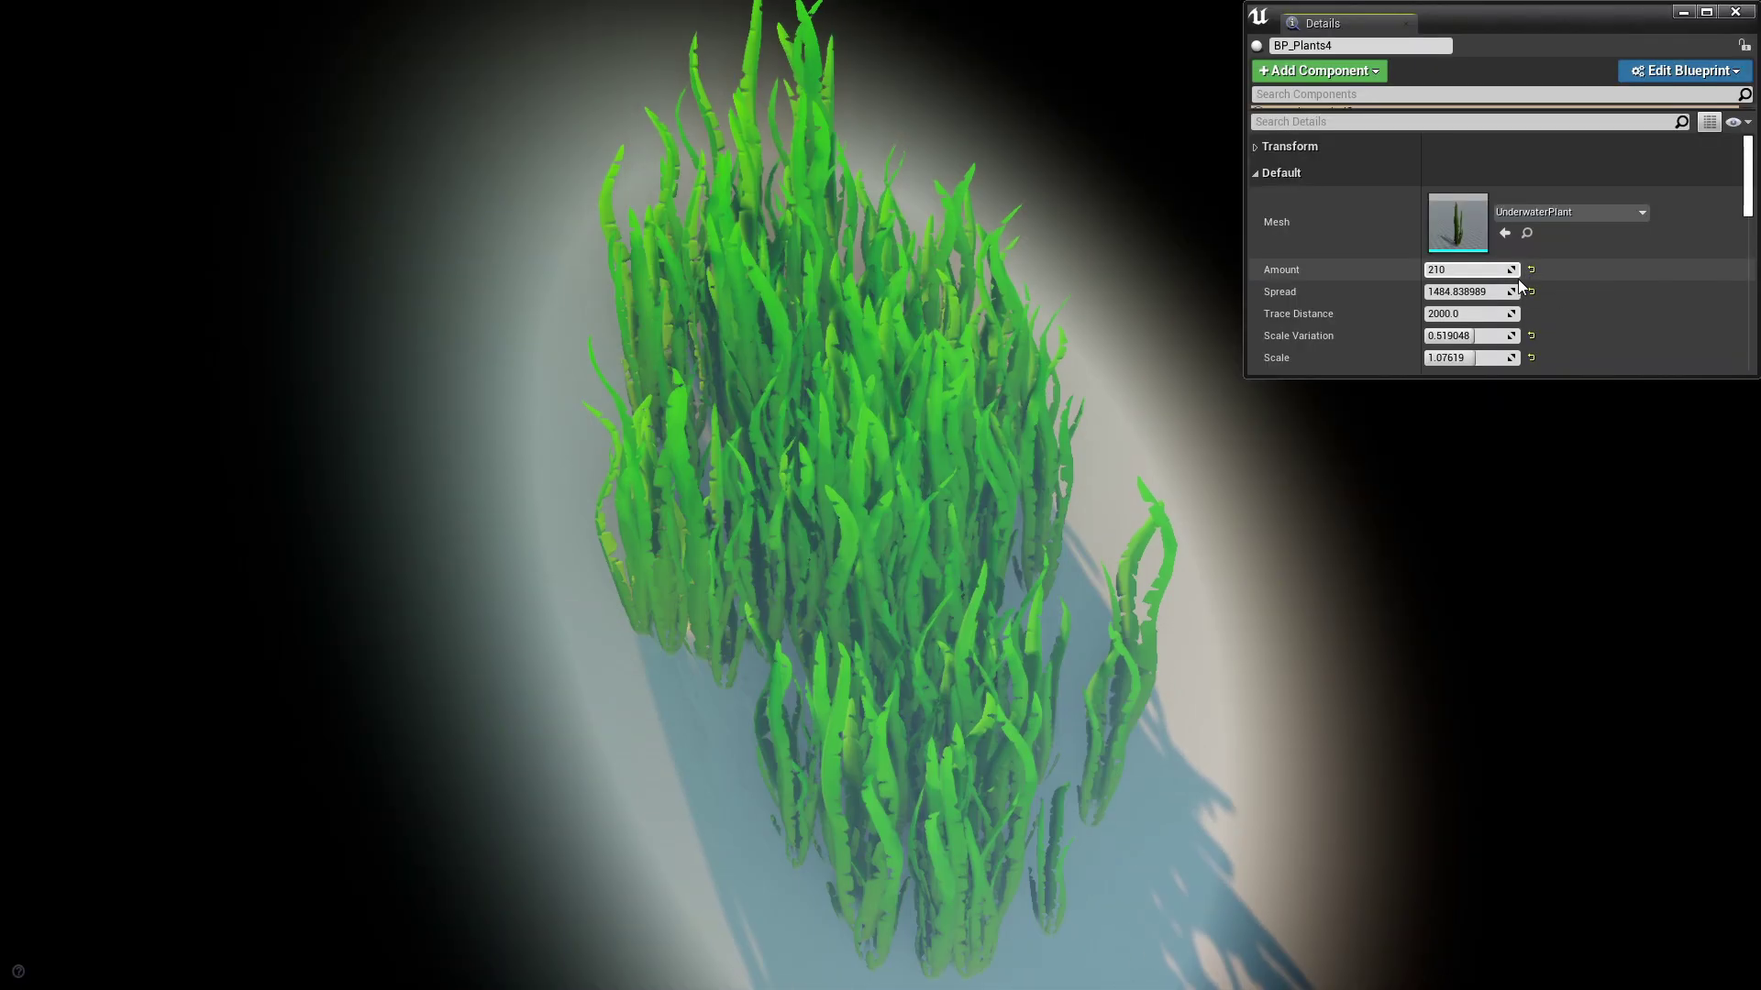
Step: Increase the underwater plants' Spread to about 3047 and Amount to 264, and adjust their Scale and Scale Variation
drag(1517, 285, 1697, 285)
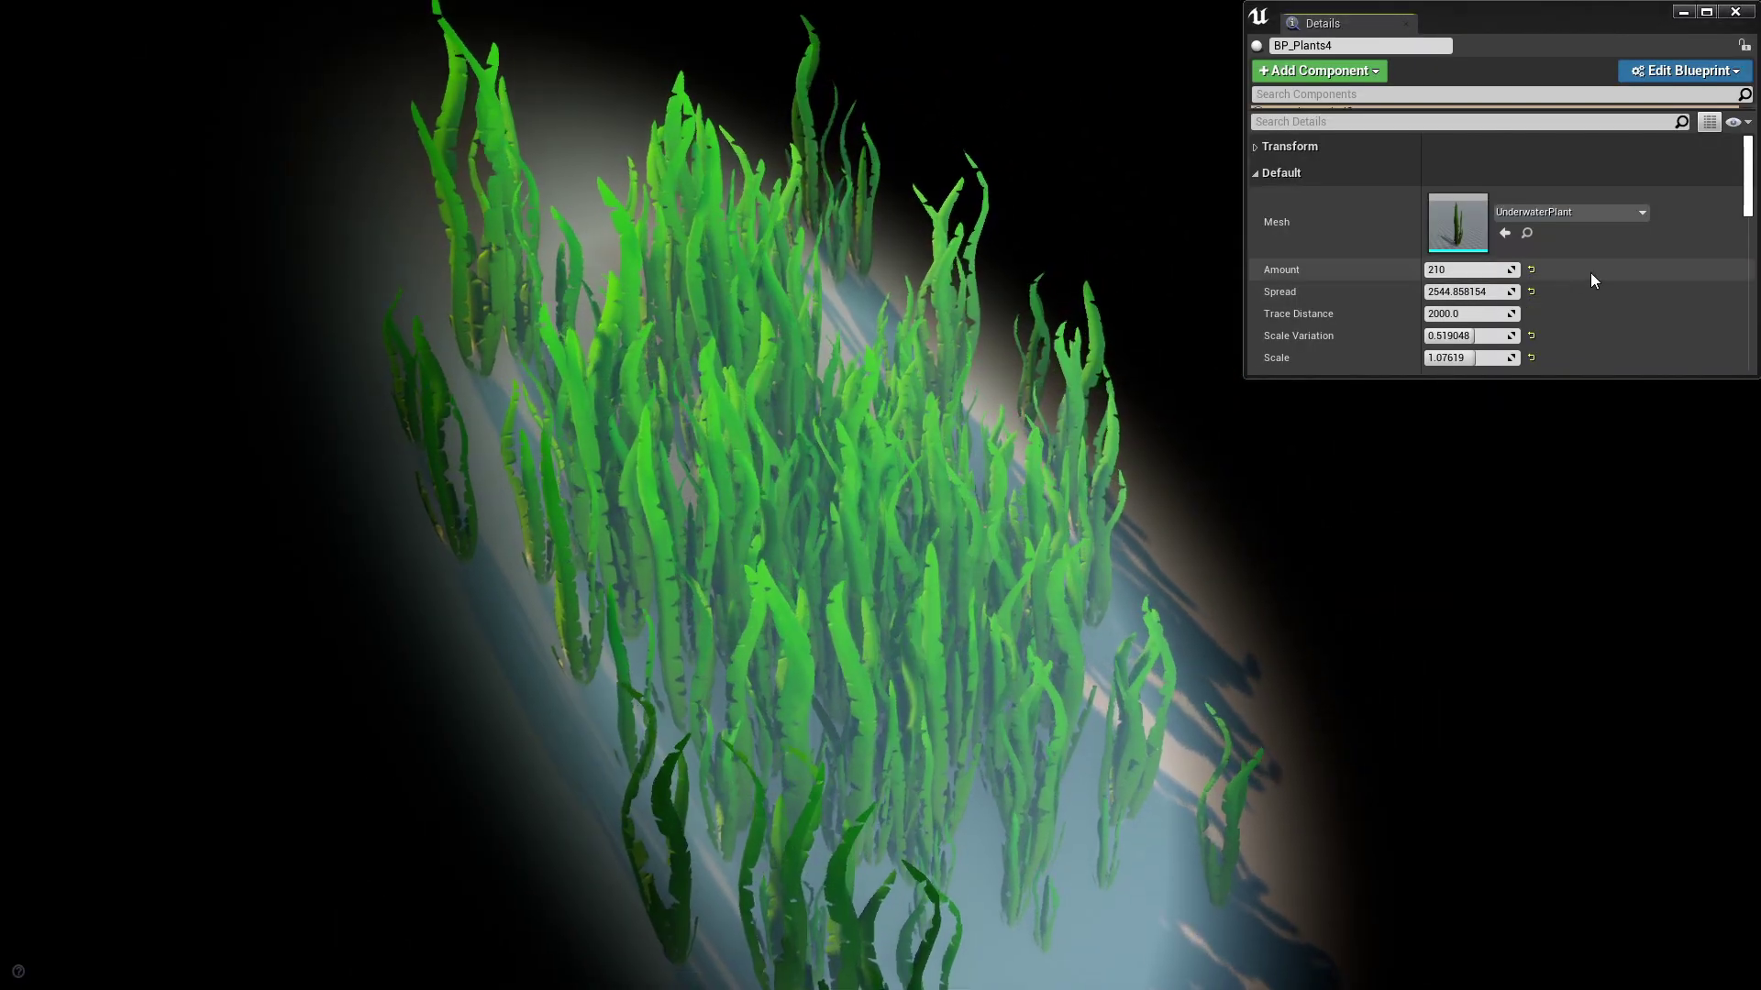
drag(1512, 270, 1578, 291)
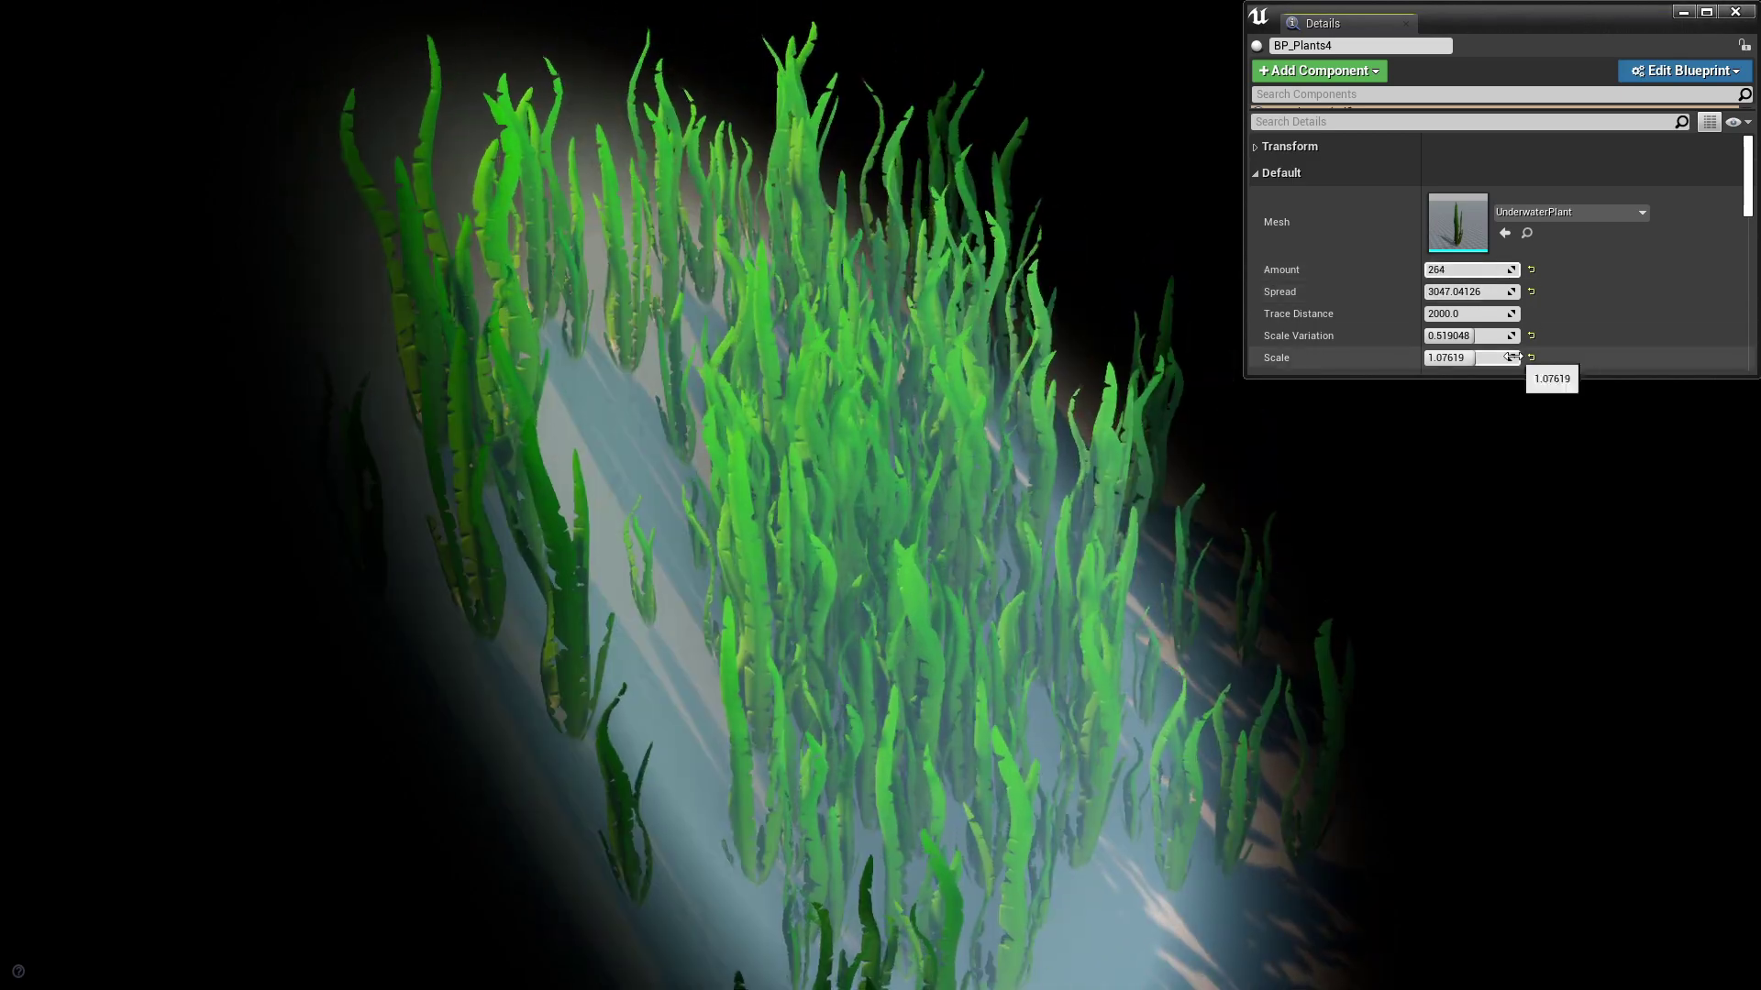
drag(1514, 357, 1559, 335)
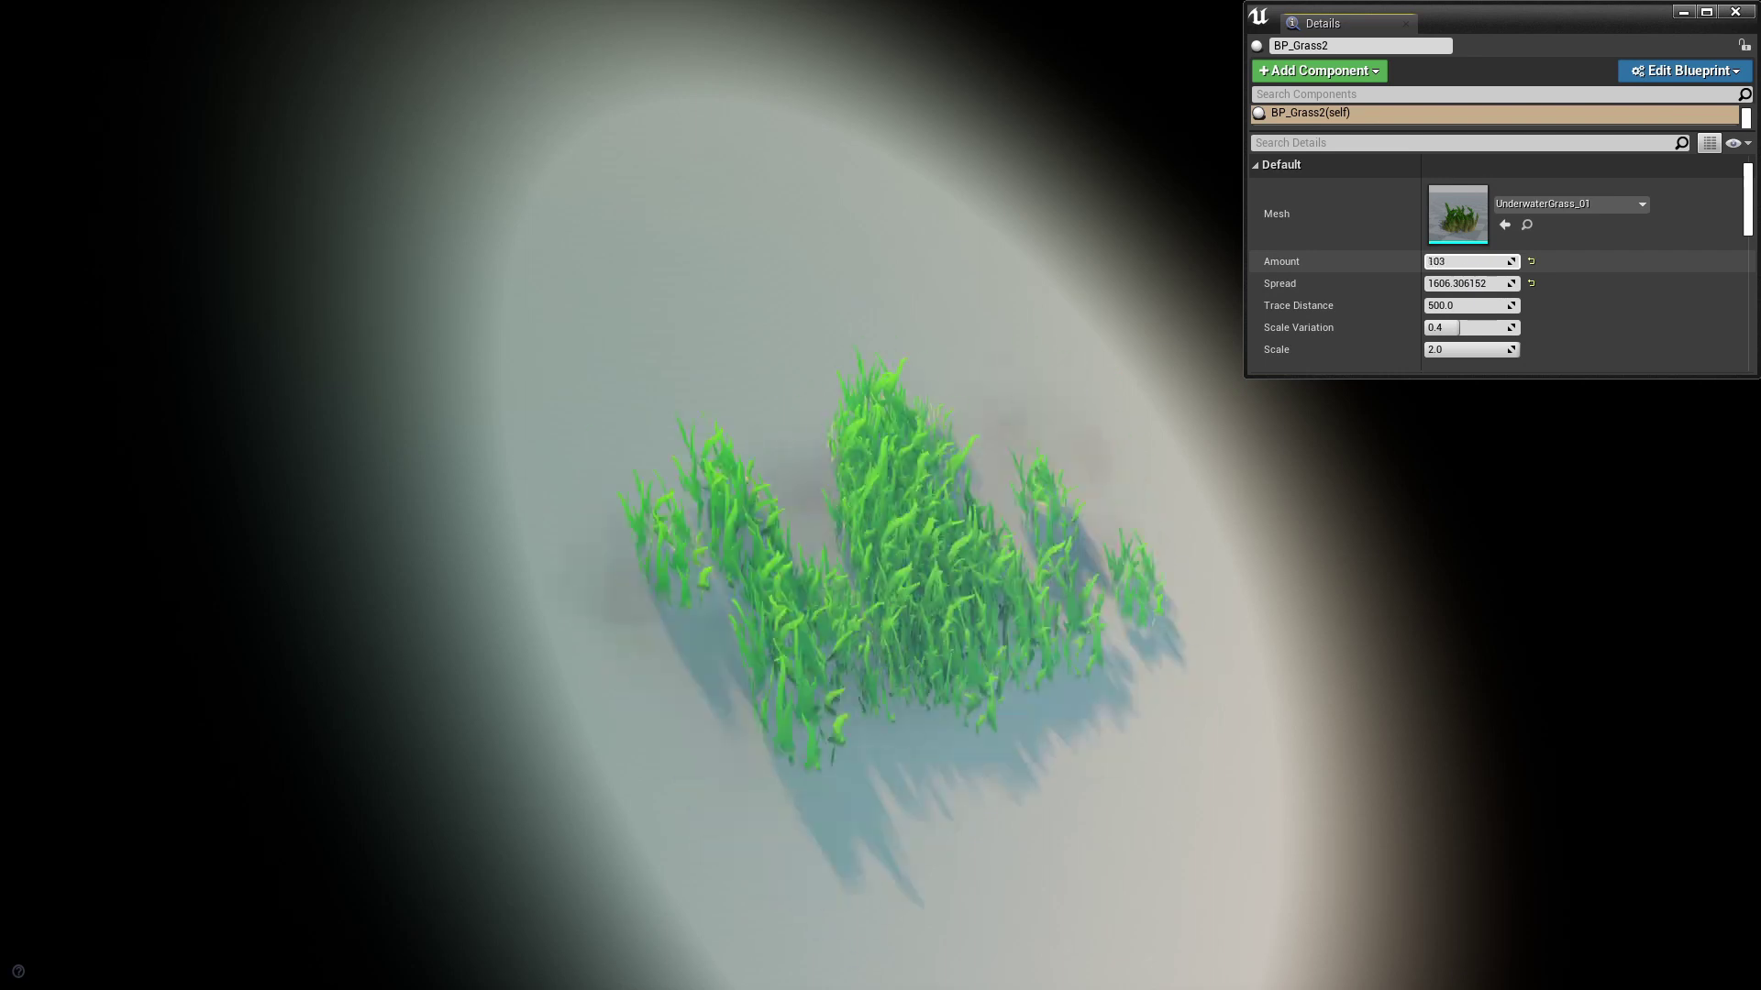
Step: Set the underwater grass Amount to 139, Spread to about 4488 and Trace Distance to about 1807, and adjust its scale settings
drag(1467, 262, 1504, 262)
mouse_move(1467, 283)
mouse_down()
mouse_move(1523, 284)
mouse_move(1540, 306)
mouse_up()
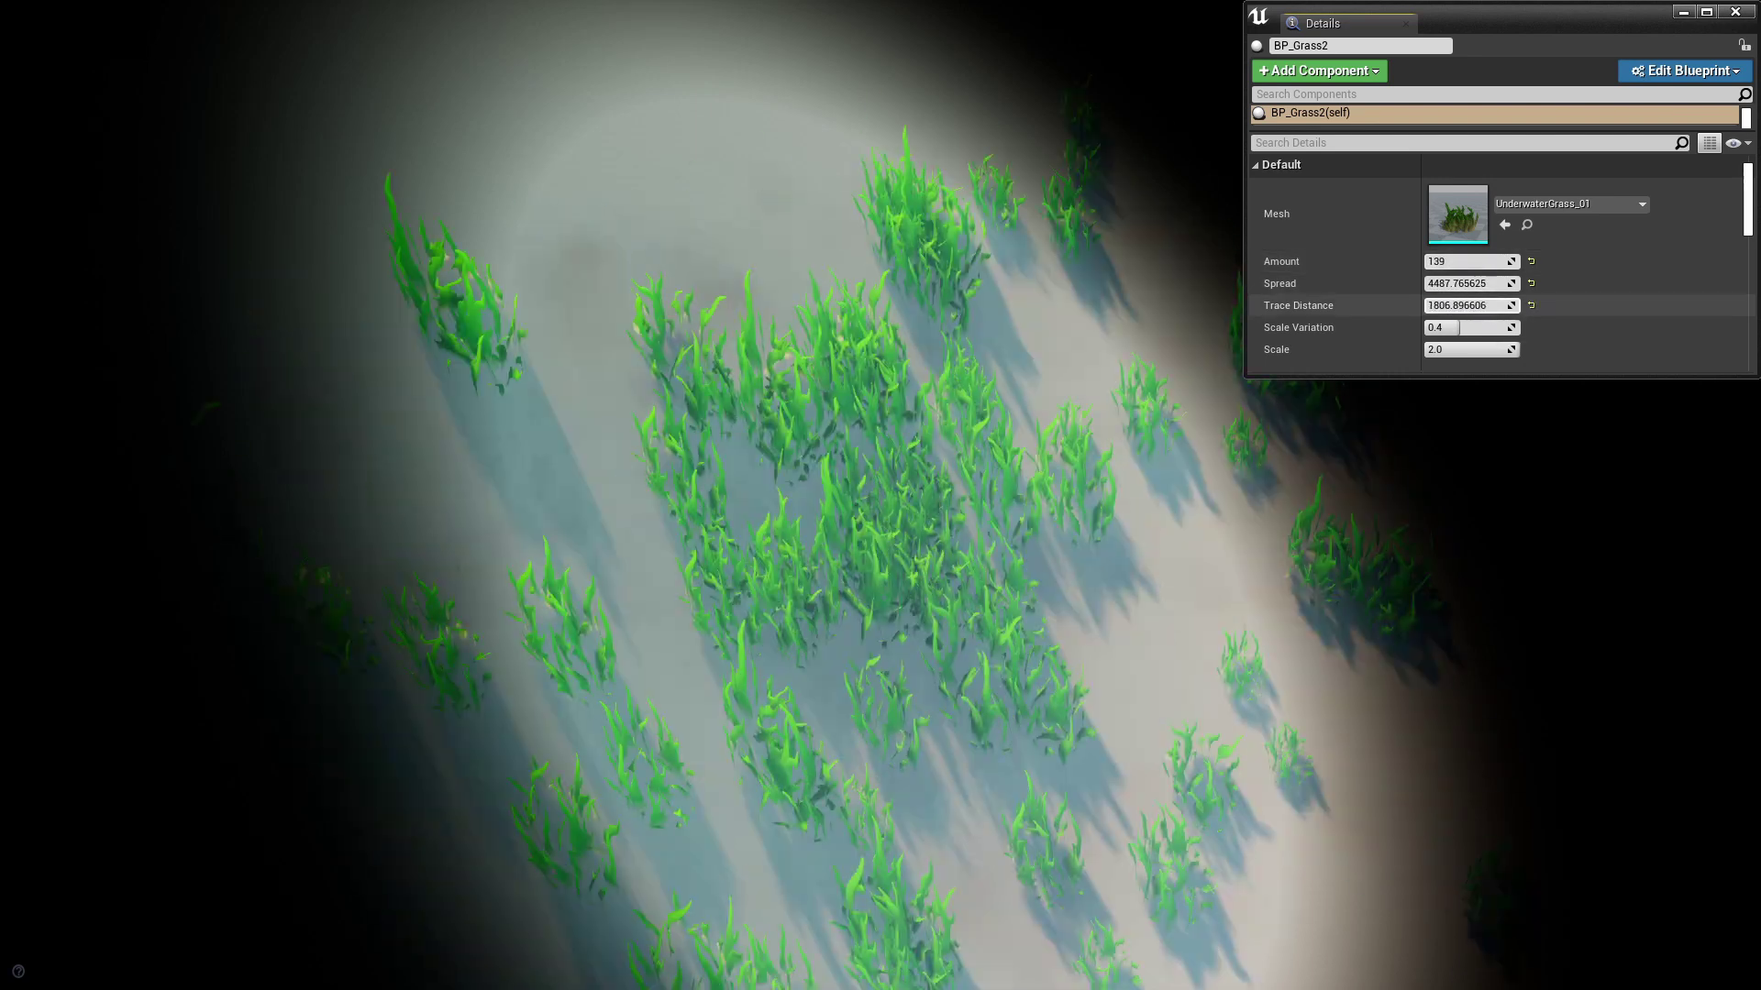
drag(1469, 349, 1541, 327)
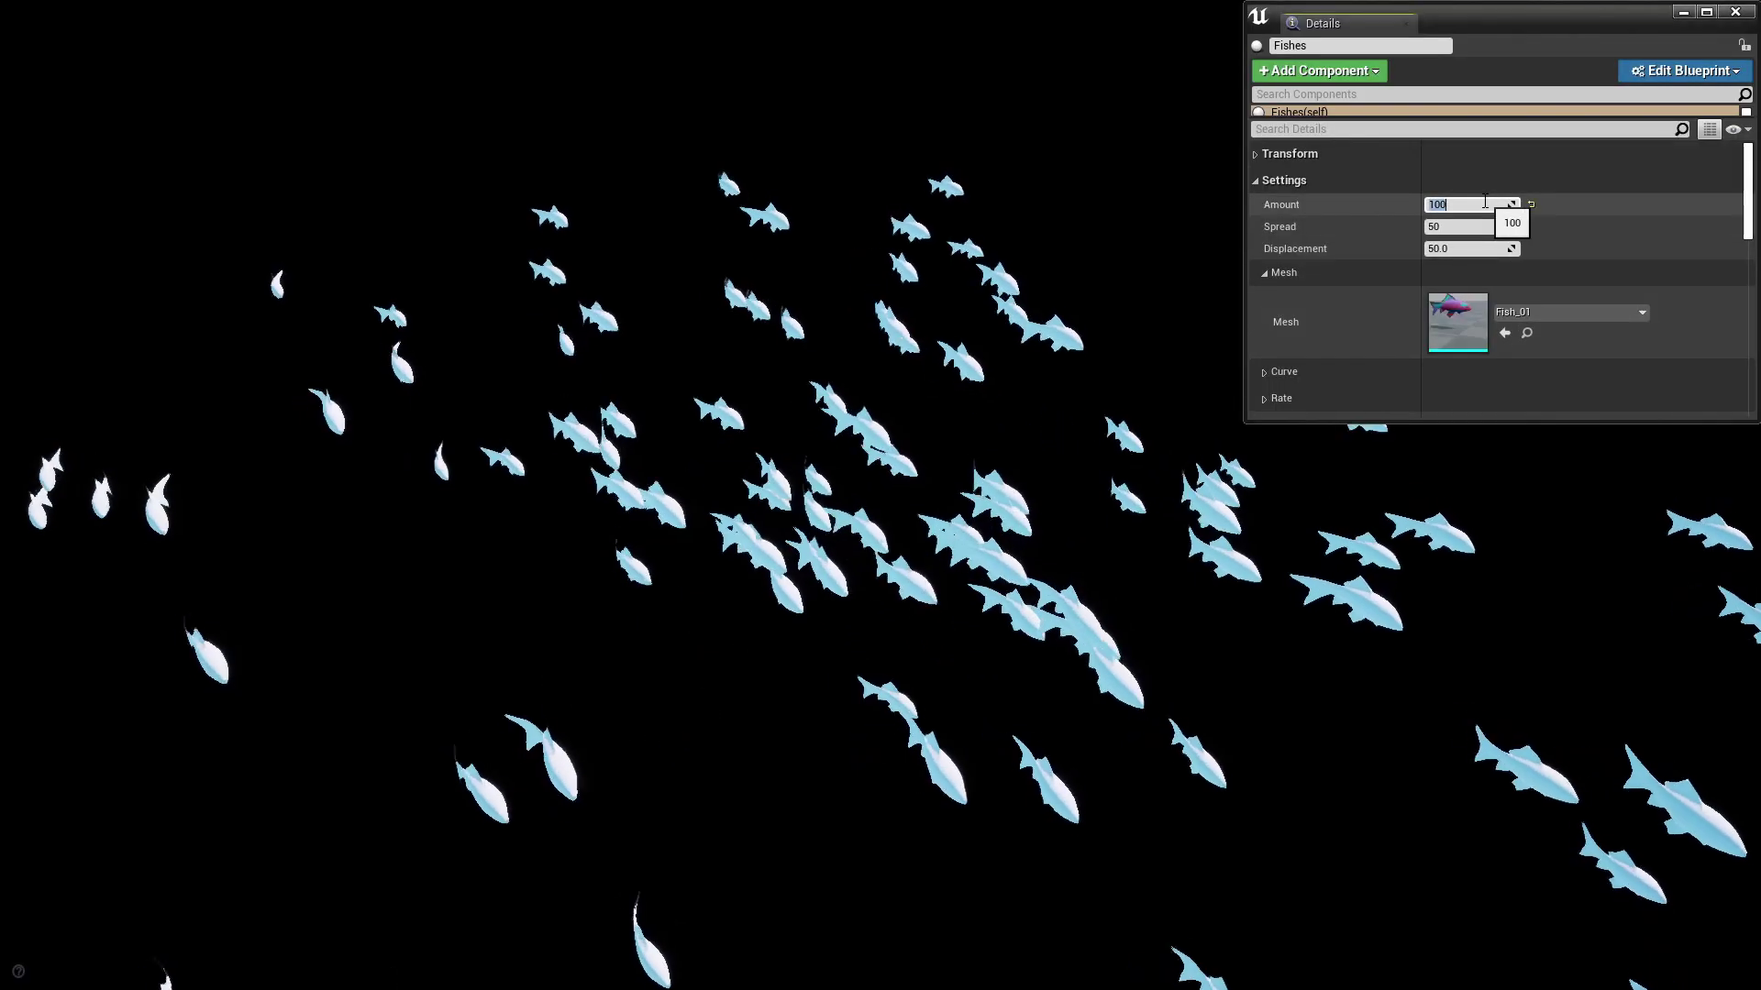
Step: Set the fish school's Spread to 20 and Displacement to 500, and replace its Fish_01 mesh with another fish
click(1477, 227)
text(1)
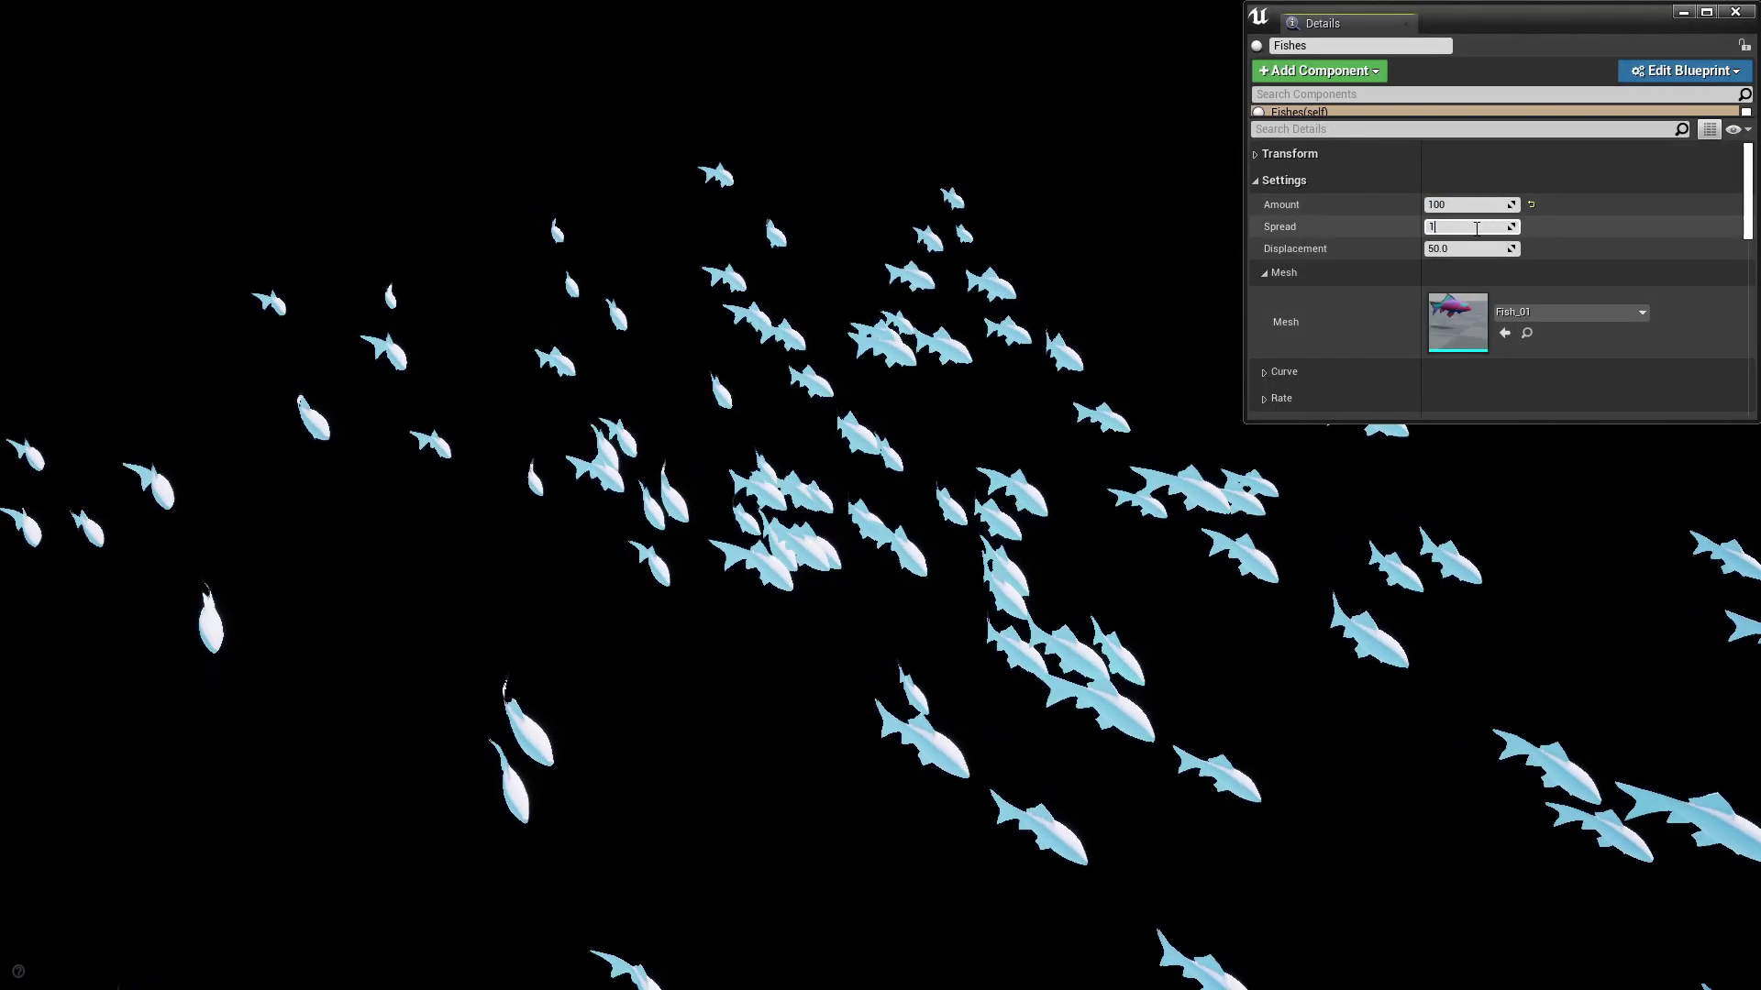
key(Return)
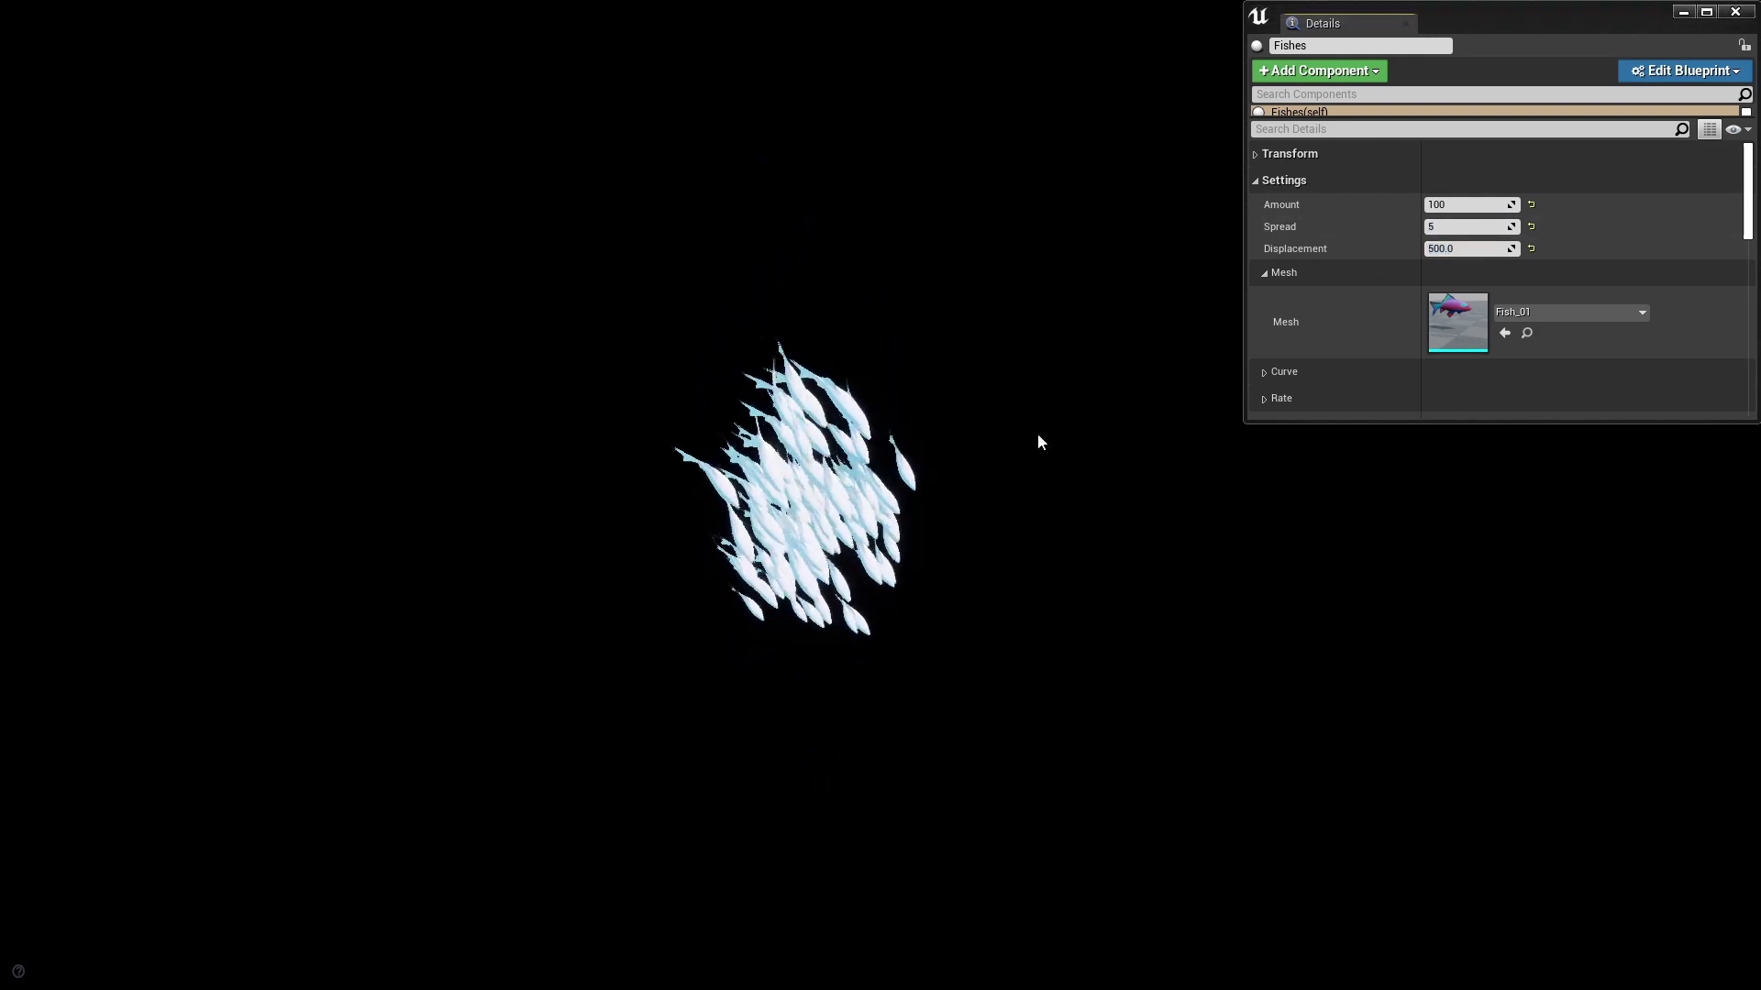
text(2)
key(Return)
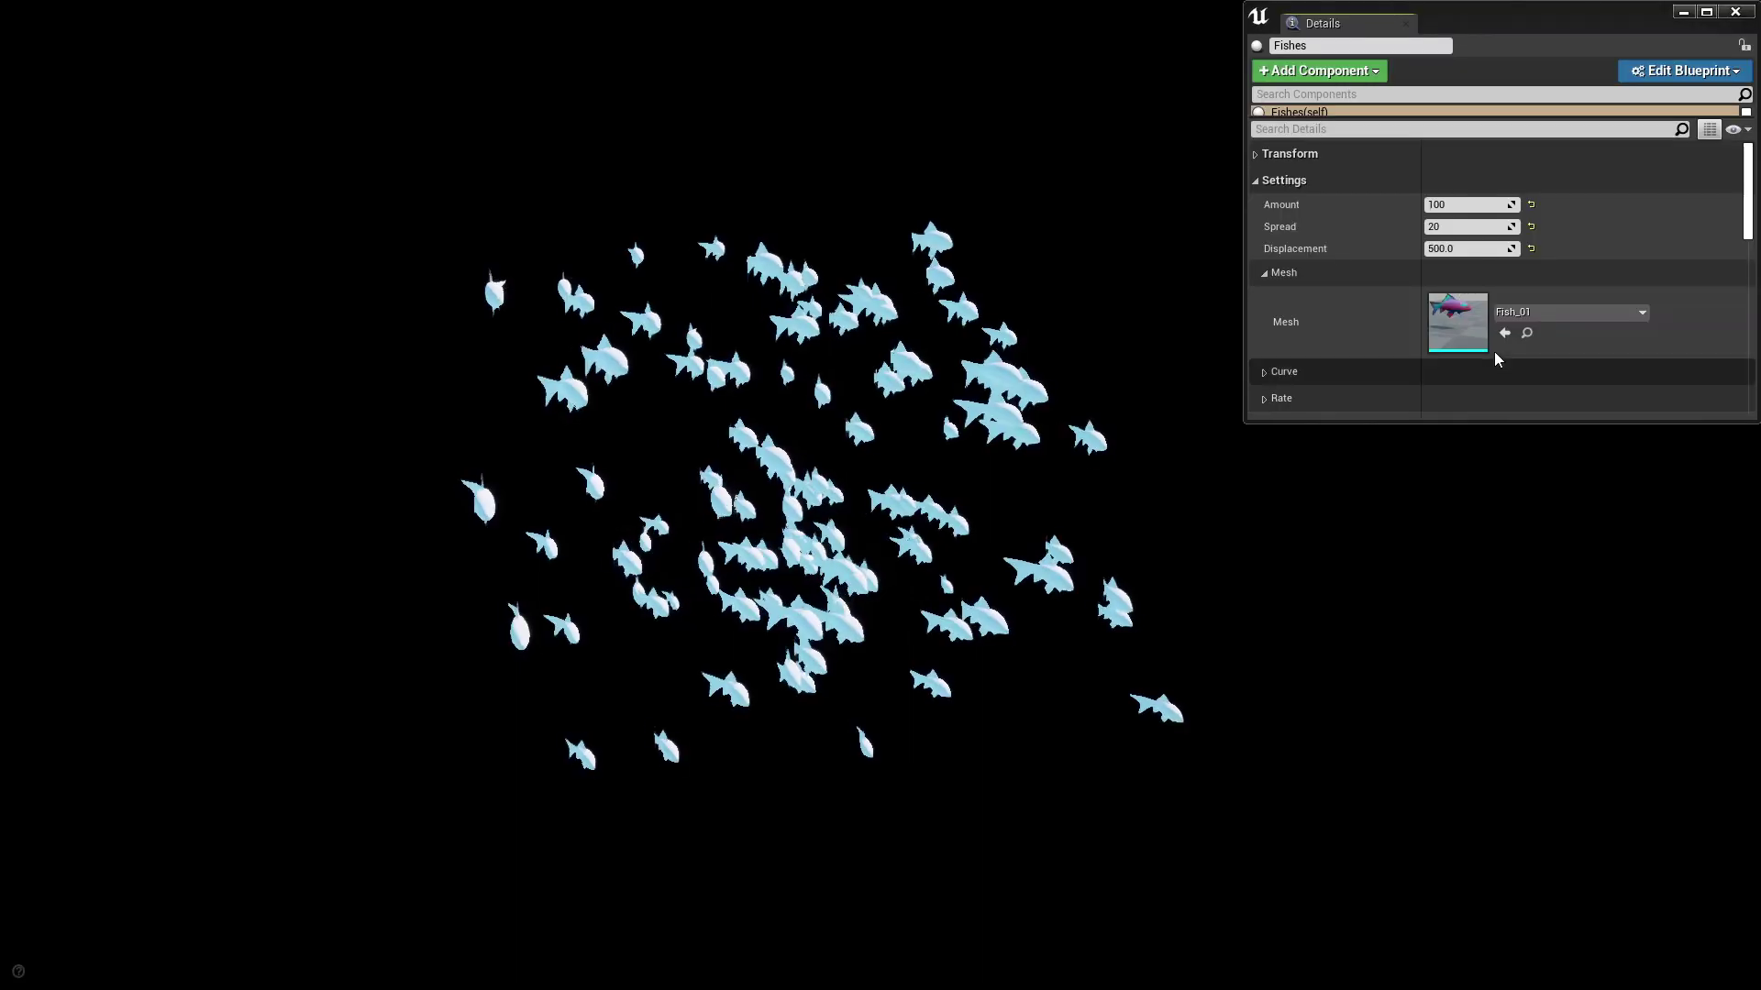
click(1564, 313)
click(1555, 574)
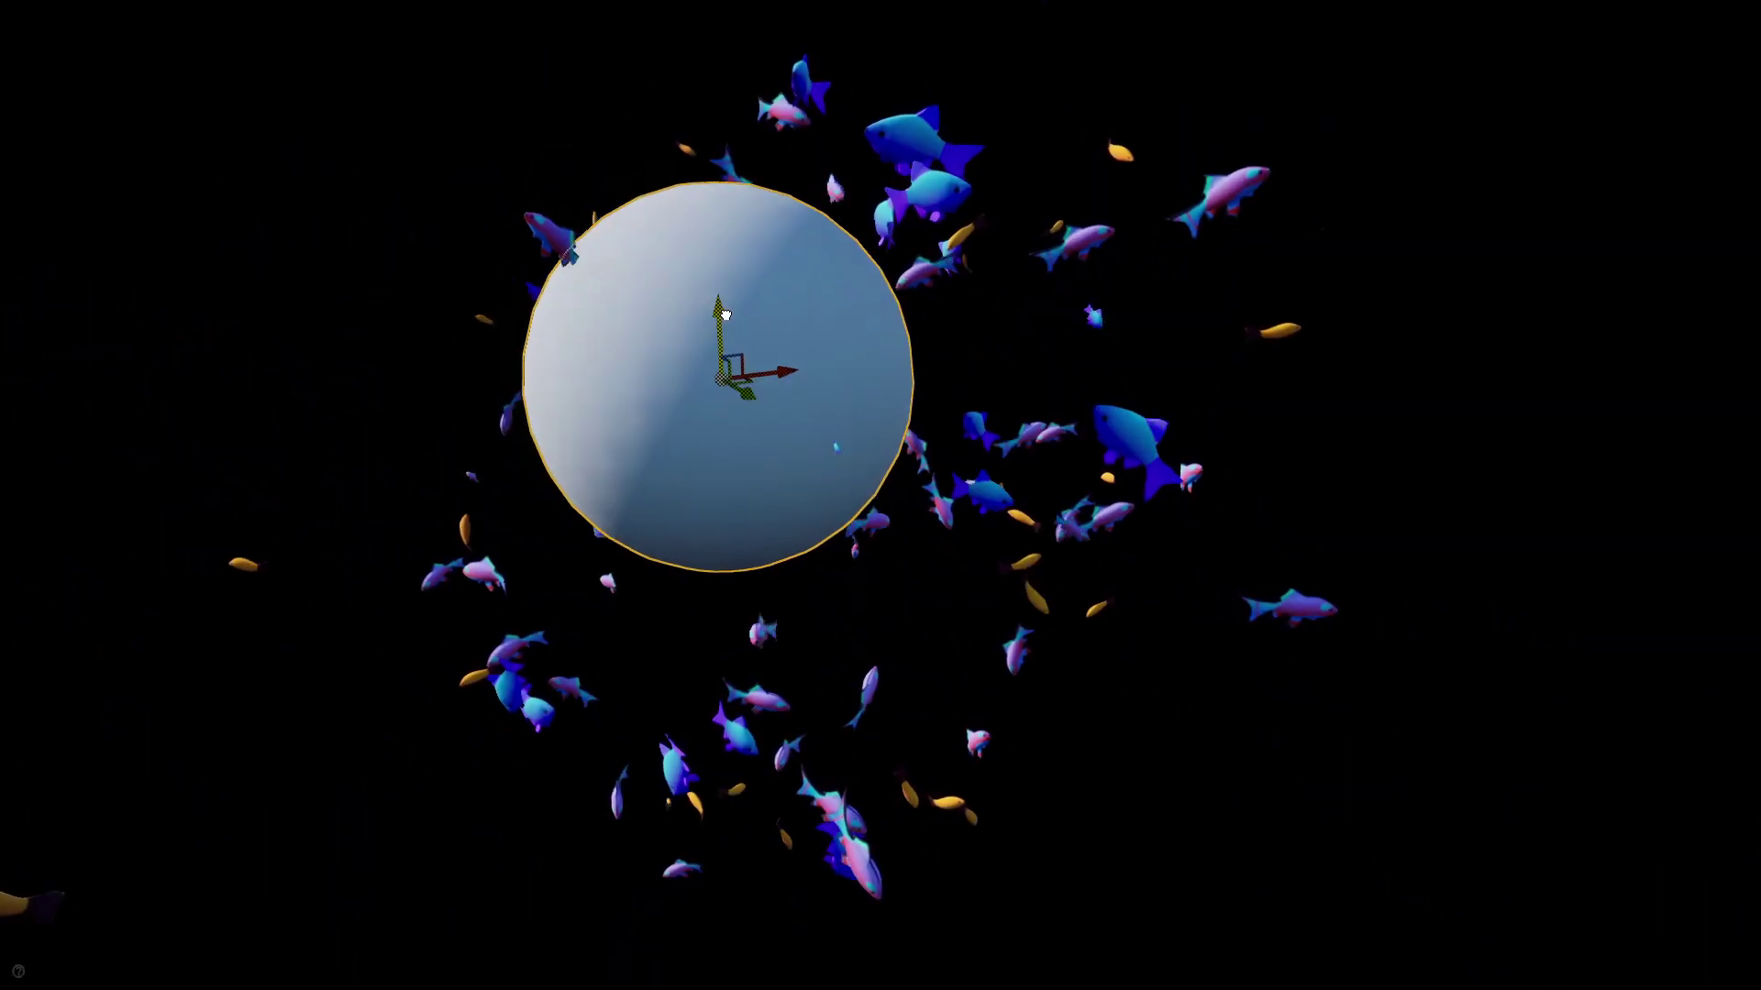
Step: Move the sphere obstacle through the fish school to test the Niagara avoidance behaviour
drag(725, 314, 750, 385)
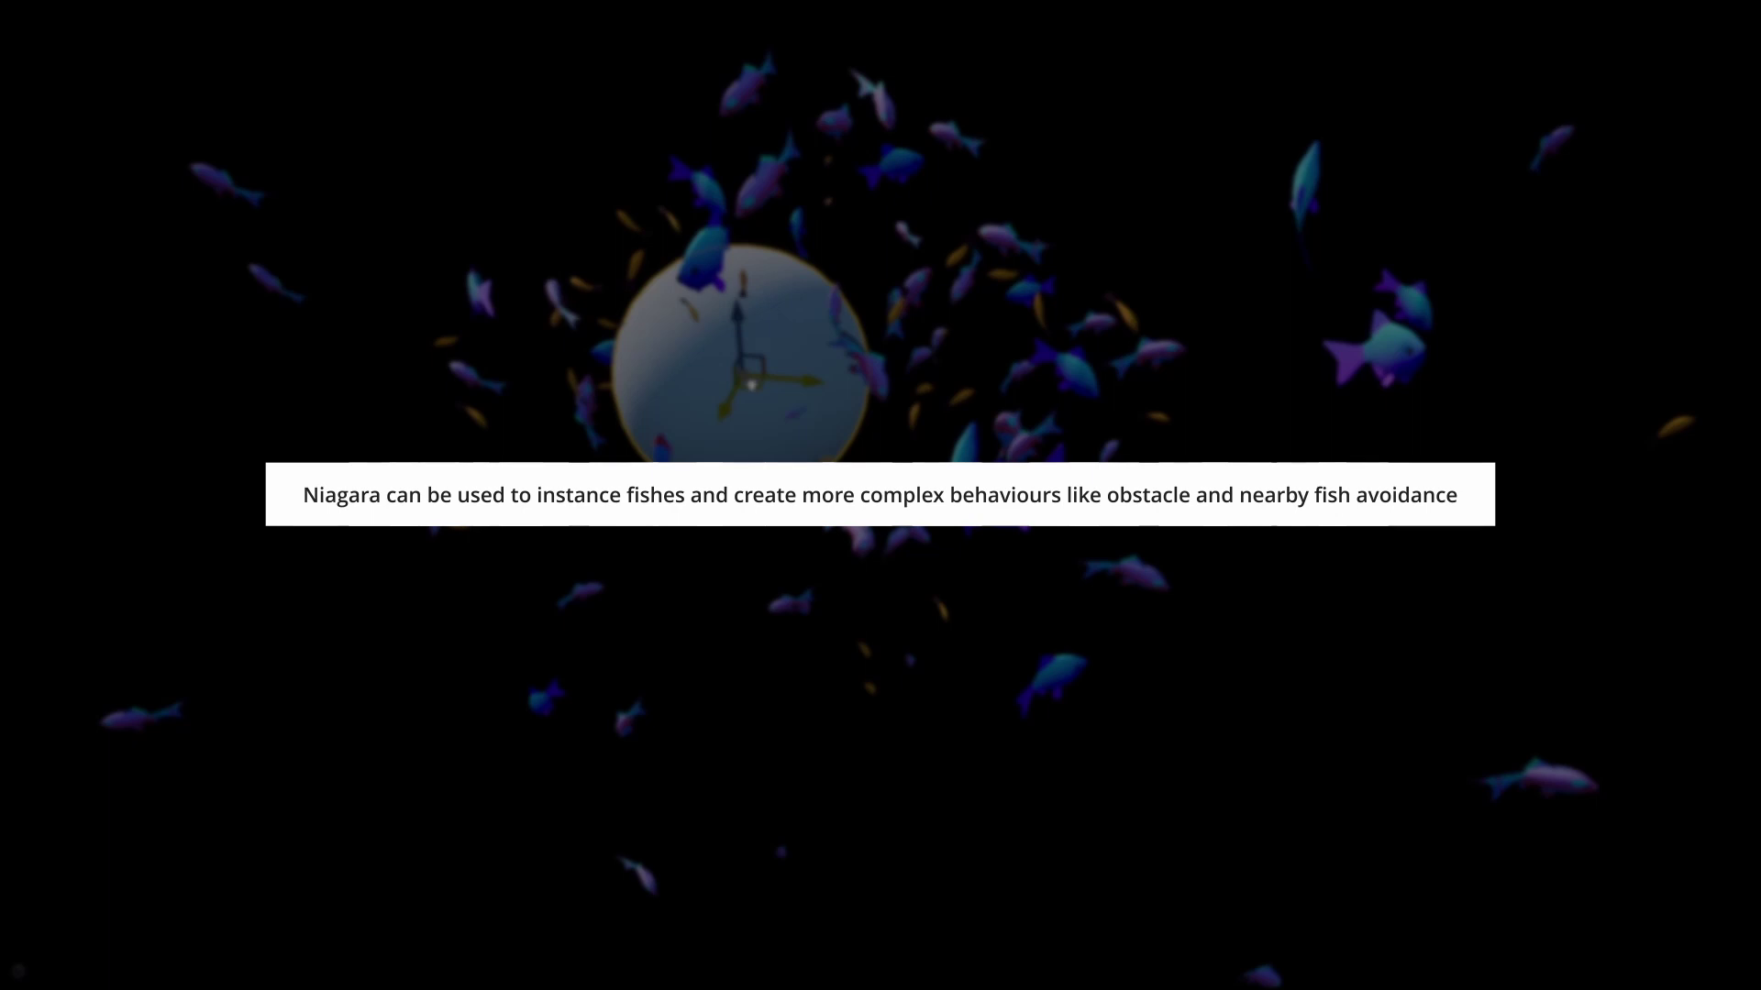
drag(751, 385, 662, 541)
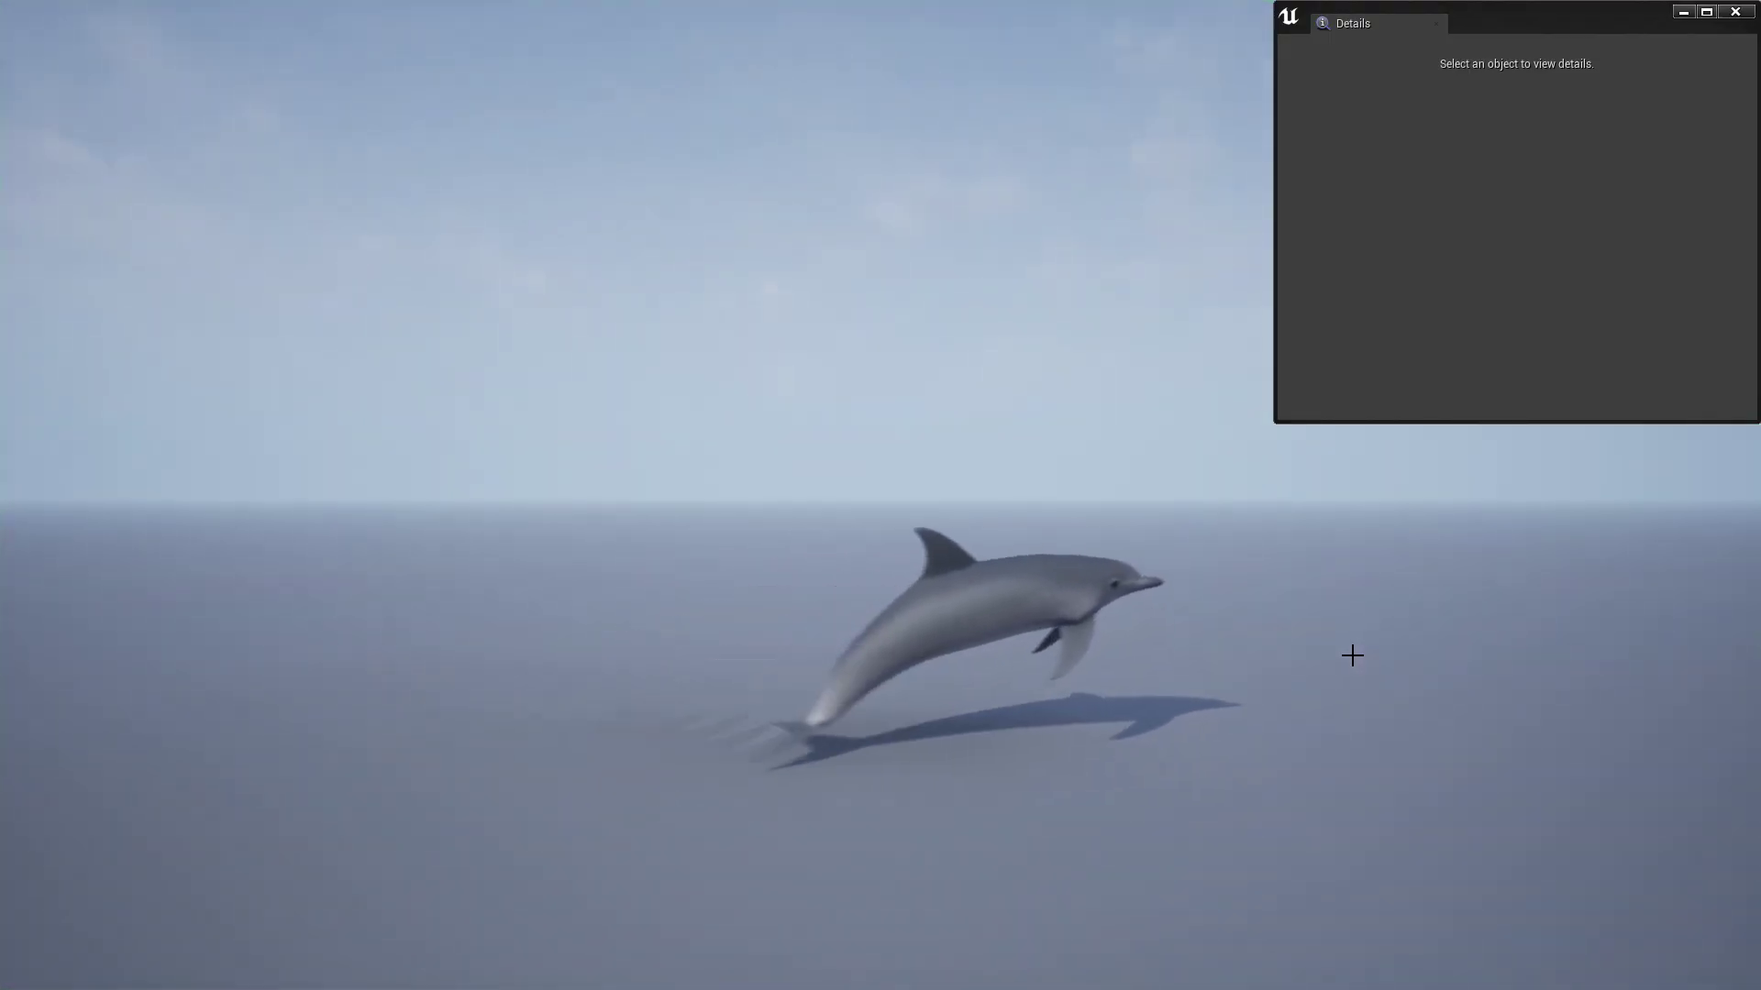
Step: Set the dolphin's Duration to 20 and its start Time to 15, playing the level after each change
key(Escape)
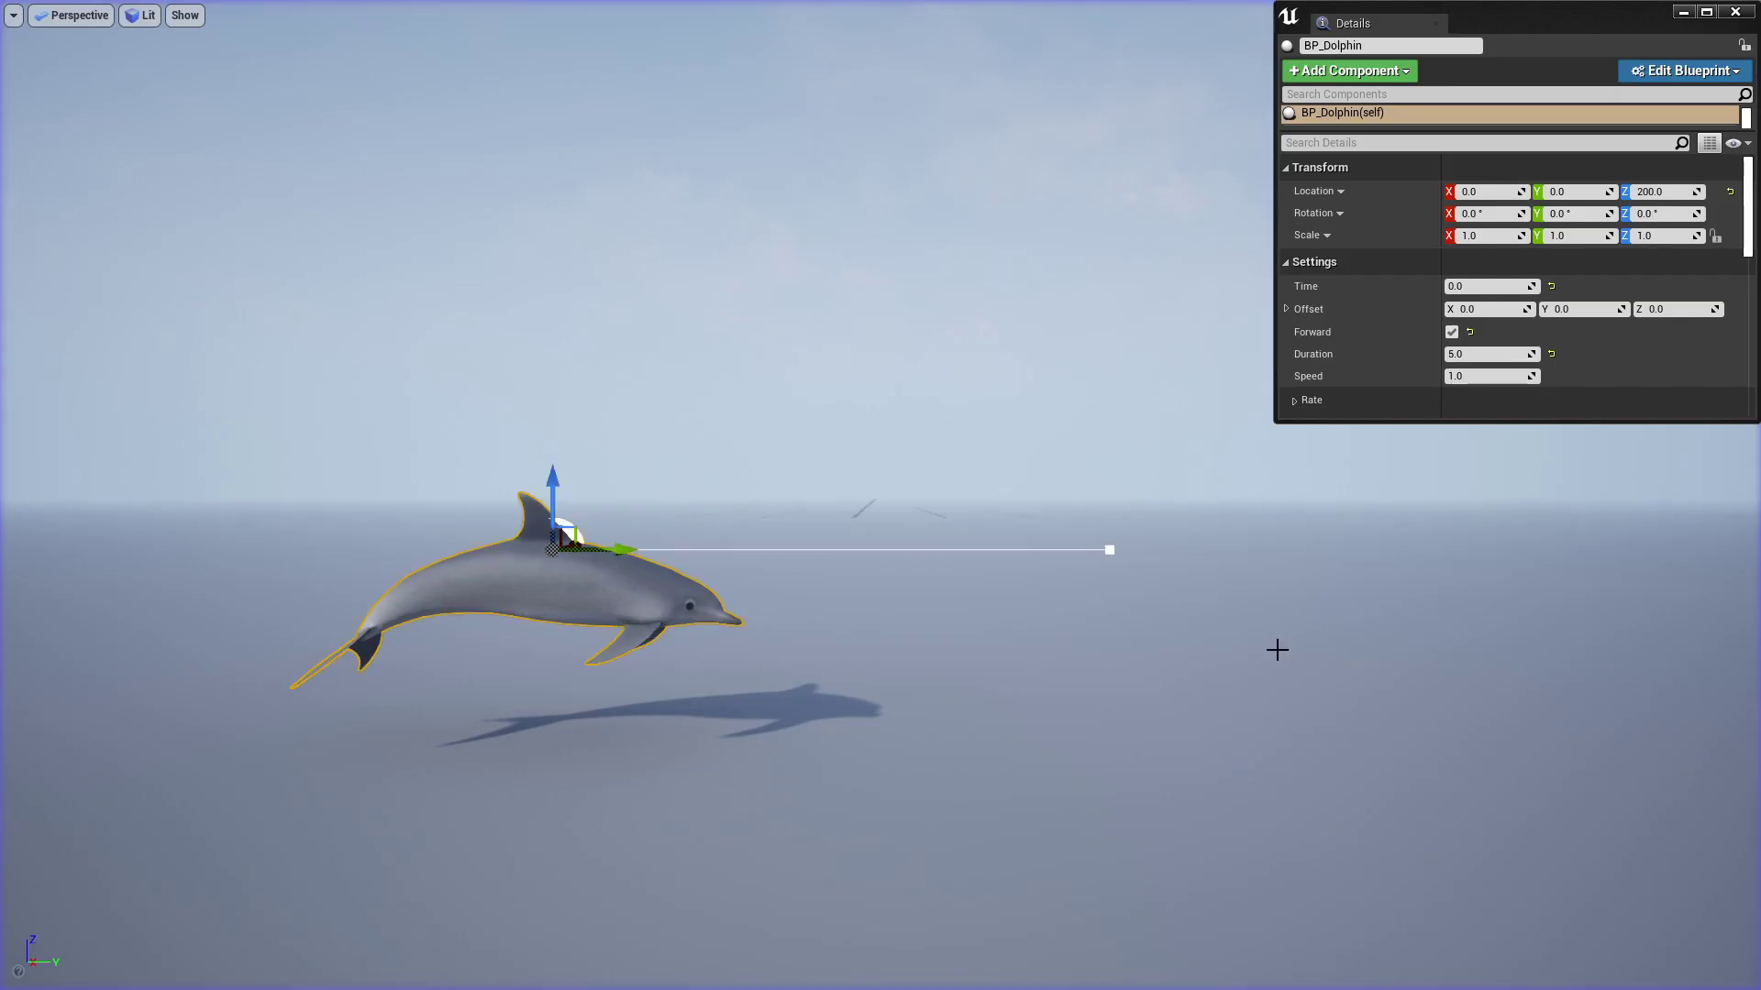
click(1496, 353)
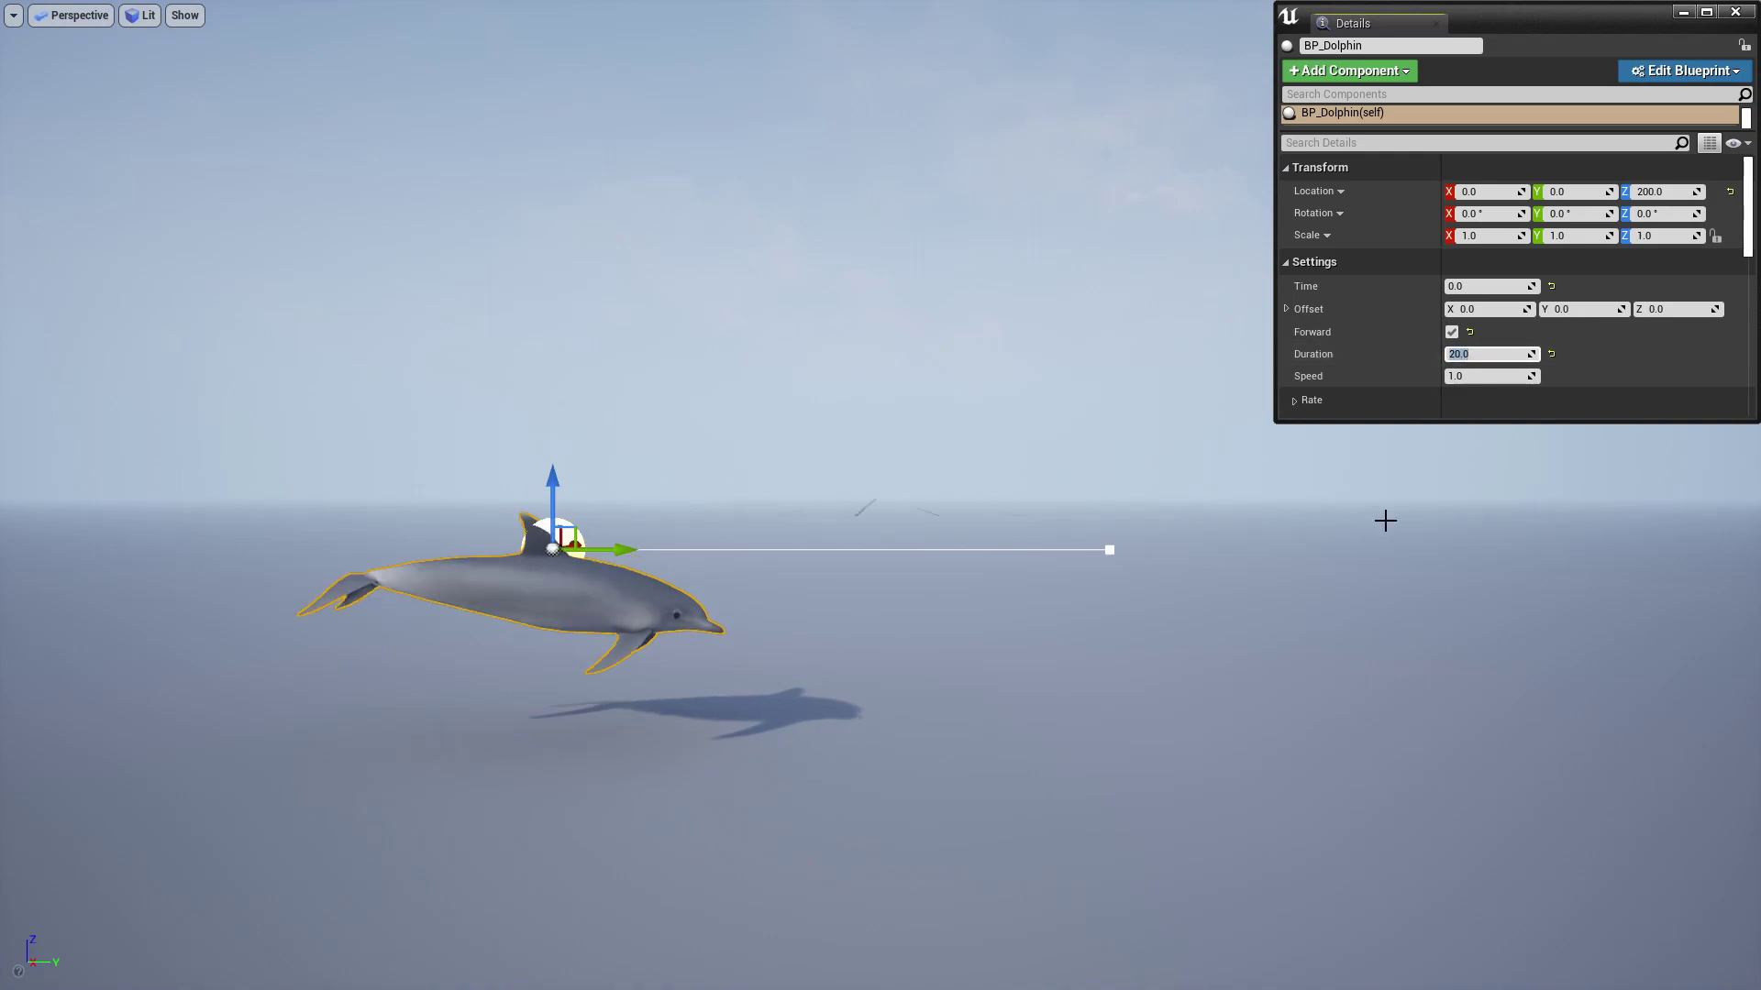
key(alt+p)
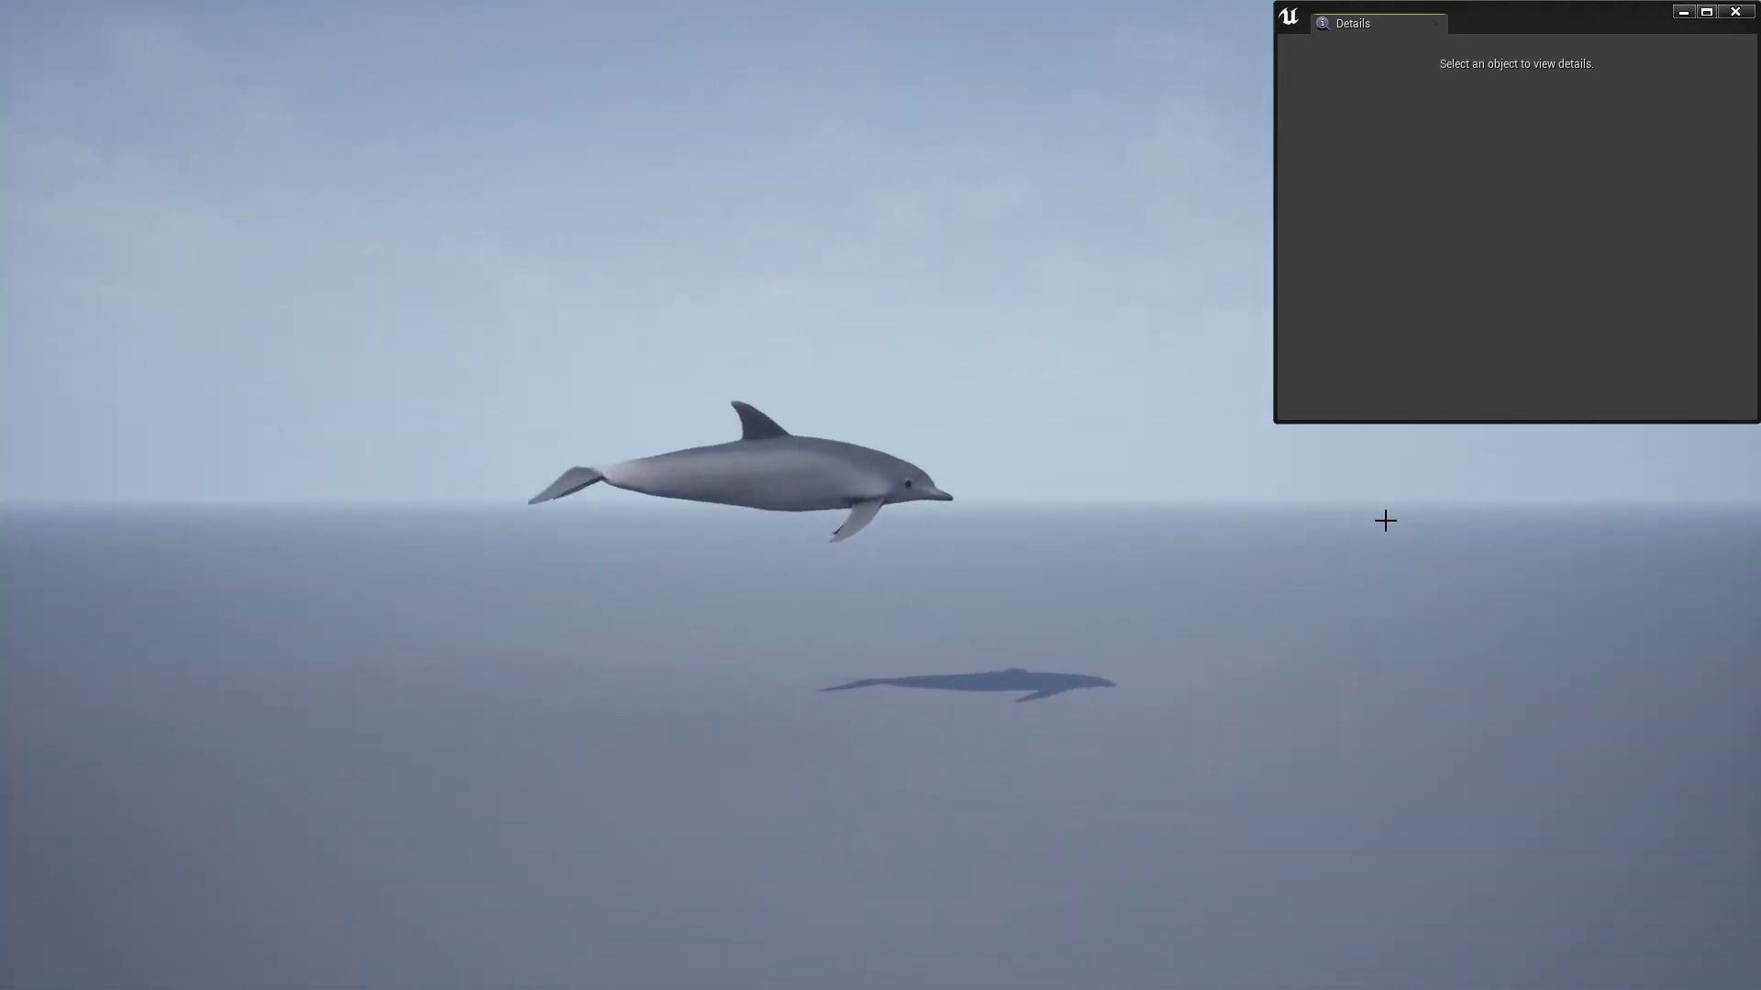
key(Escape)
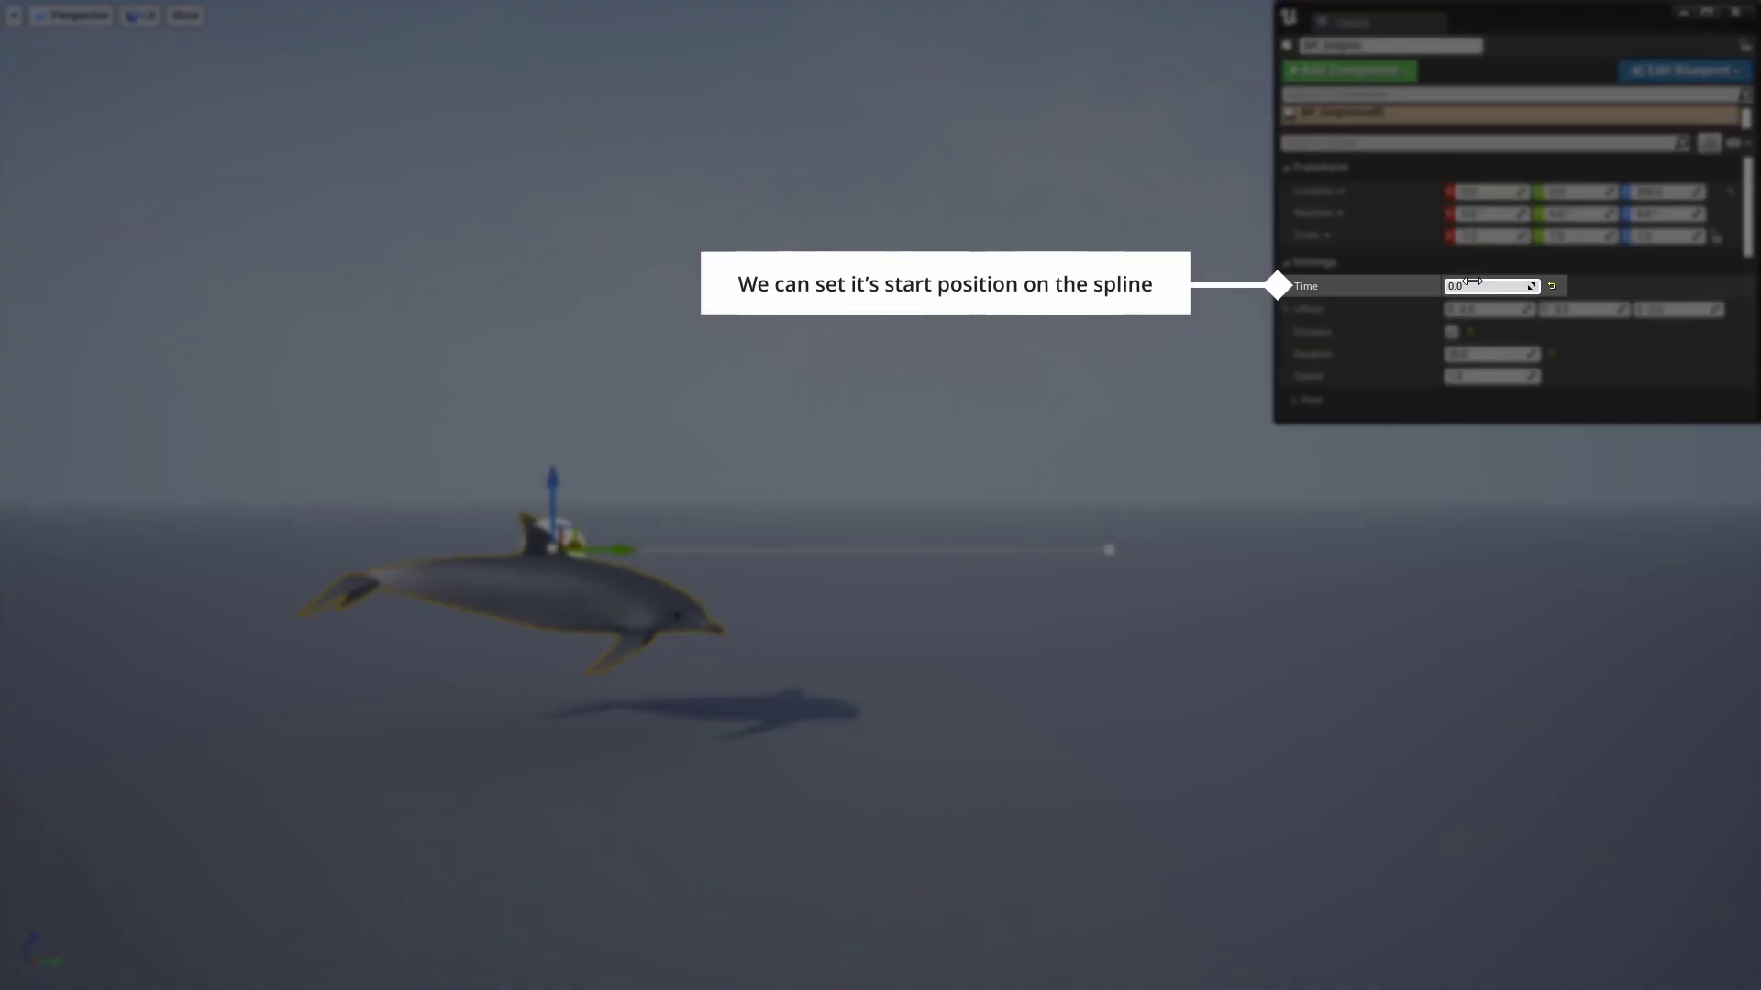
key(alt+p)
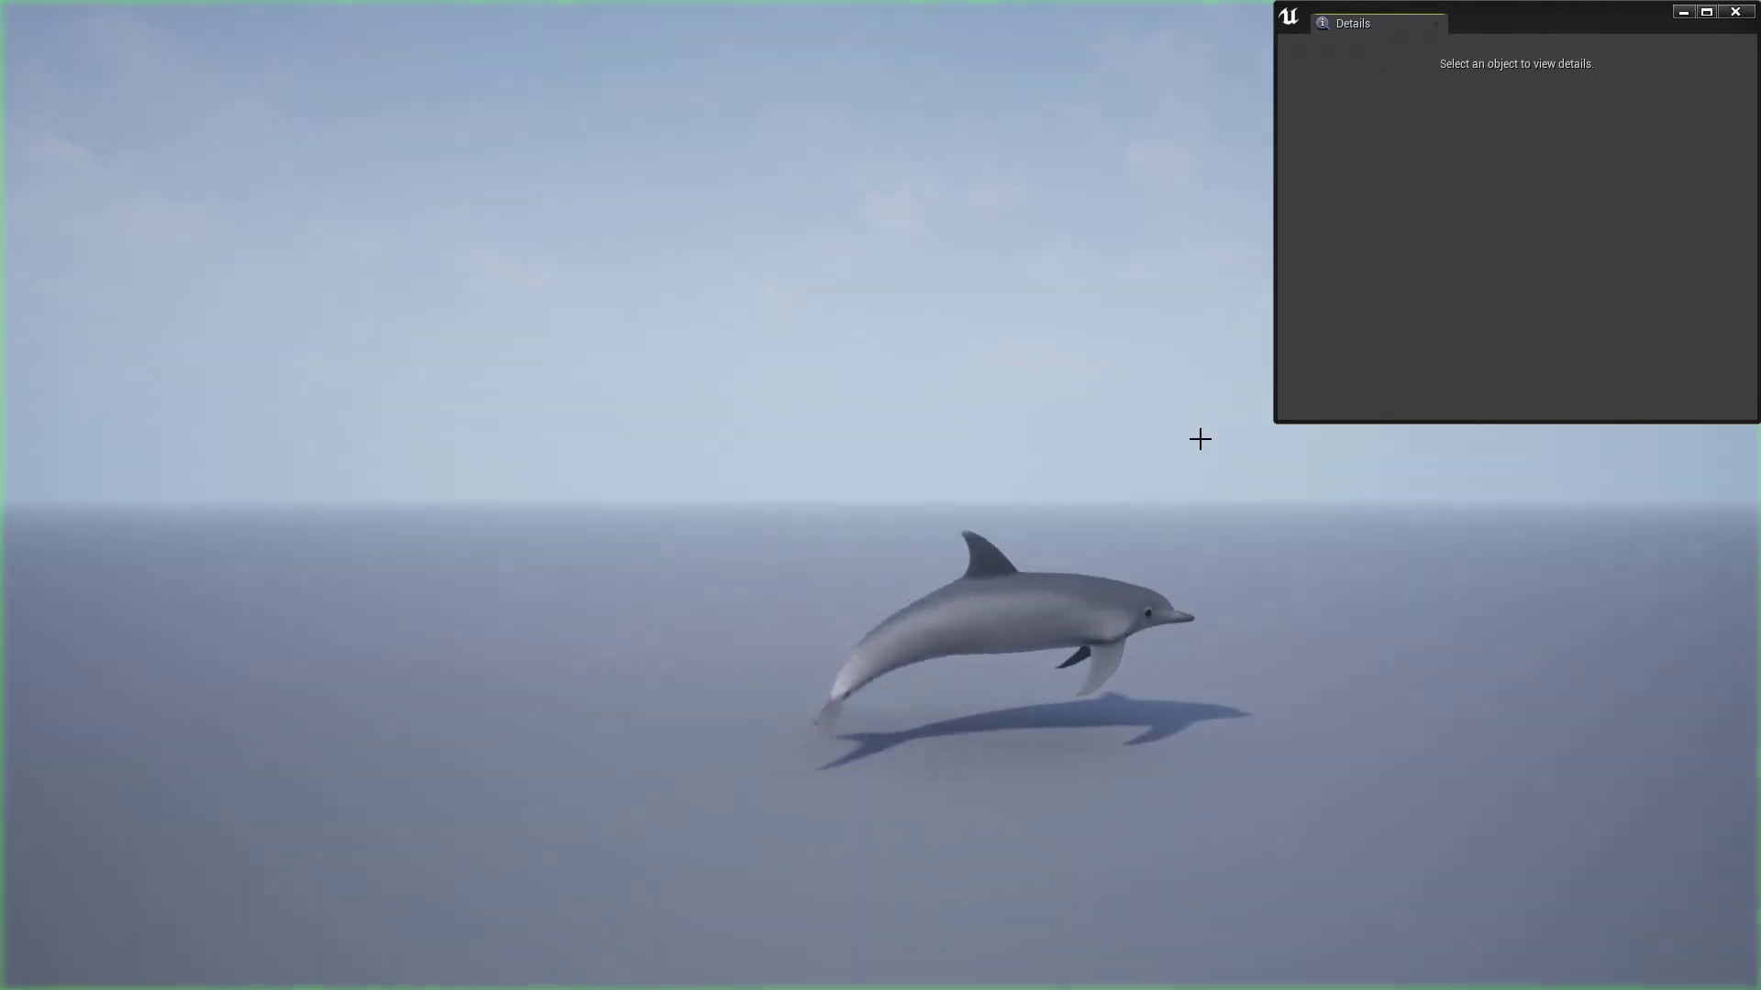
key(Escape)
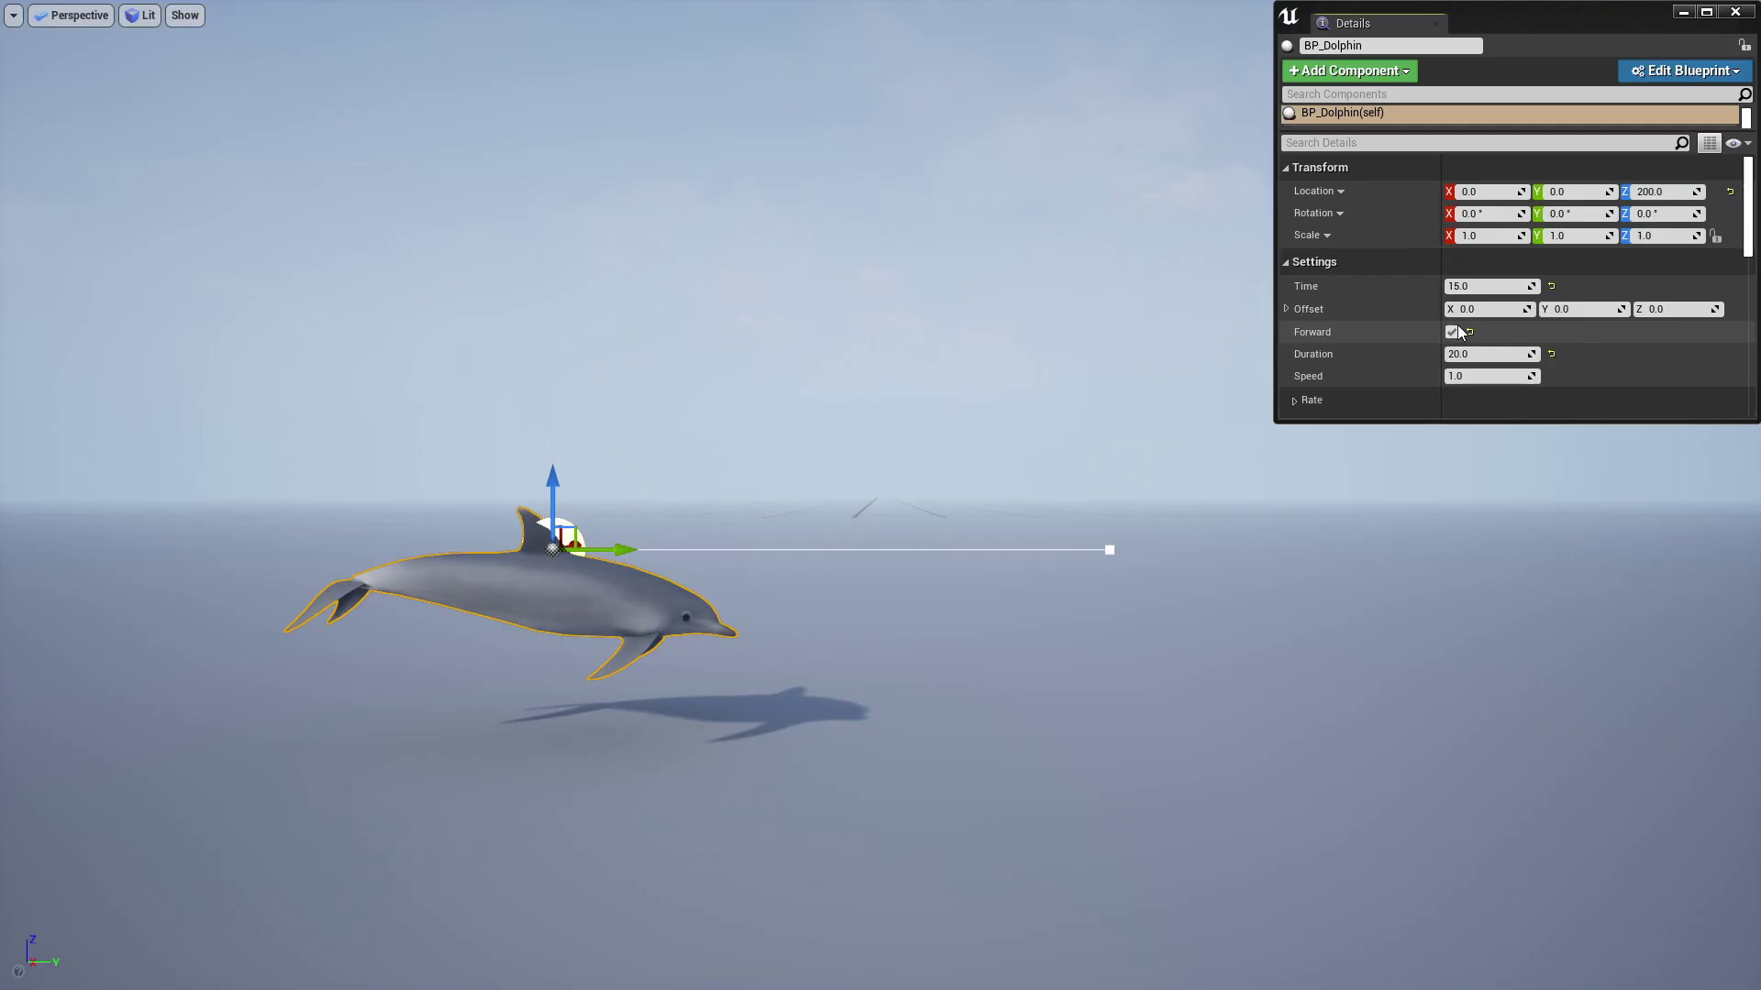
Step: Turn off the dolphin's Forward option and roll its spline point, playing the level after each change
click(1454, 330)
key(alt+p)
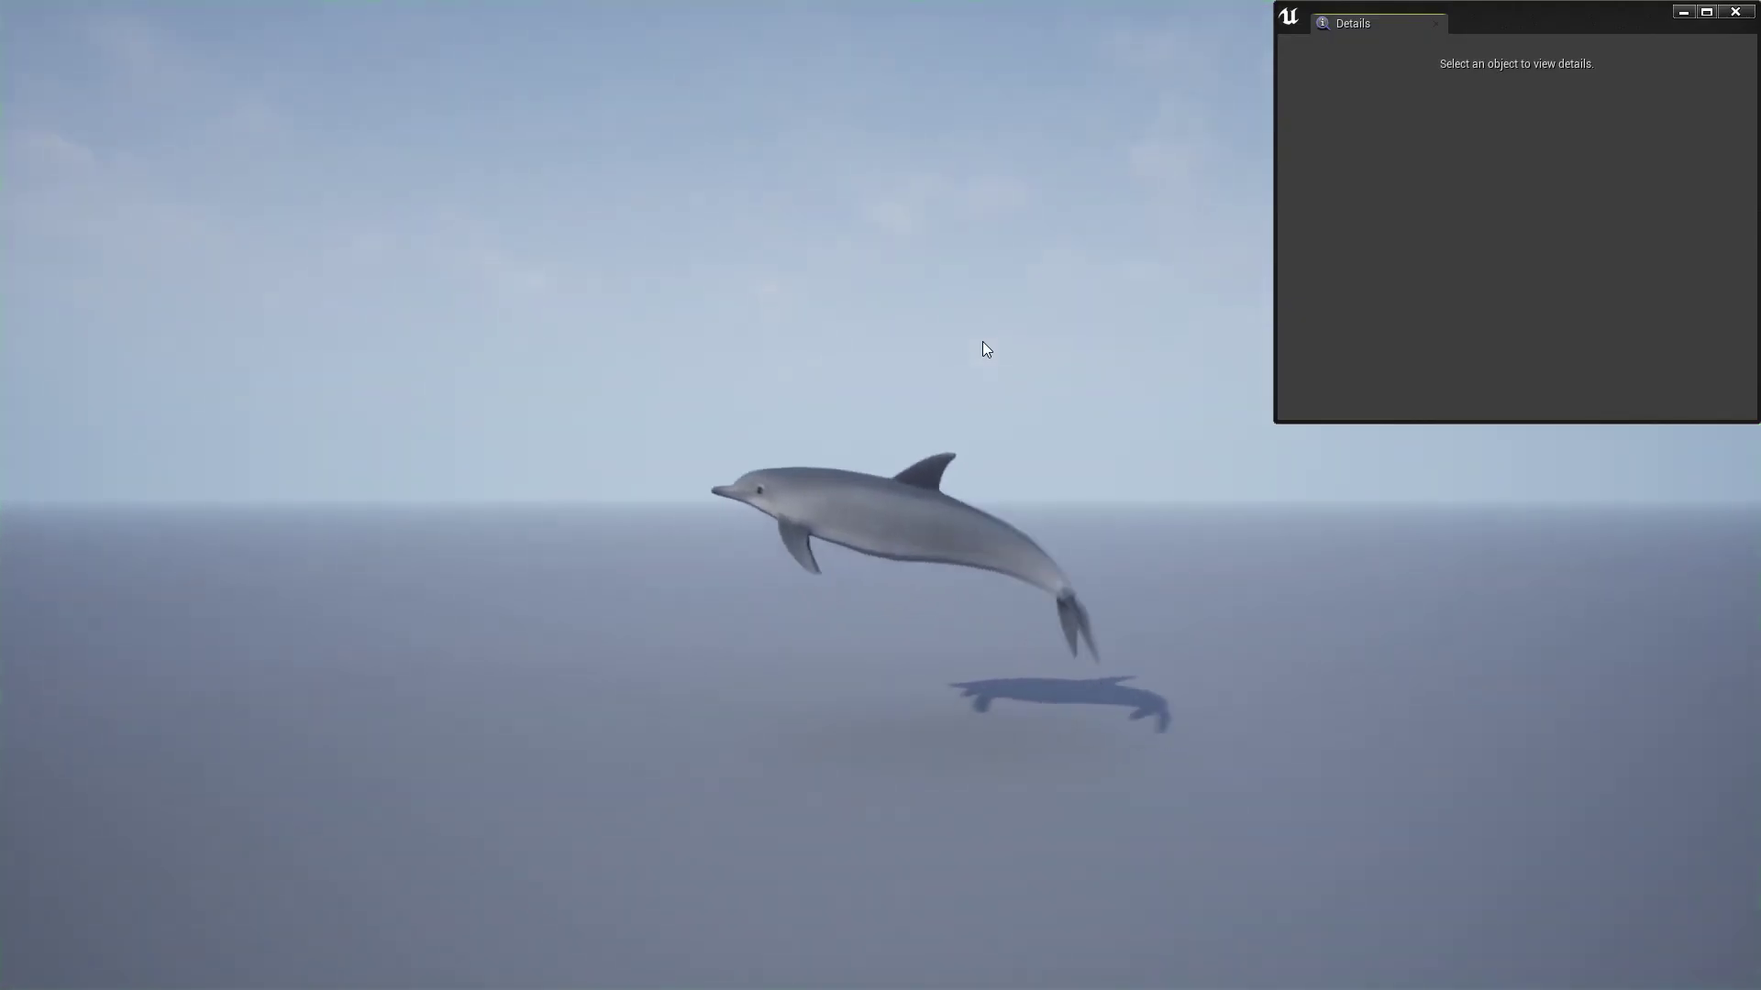
key(Escape)
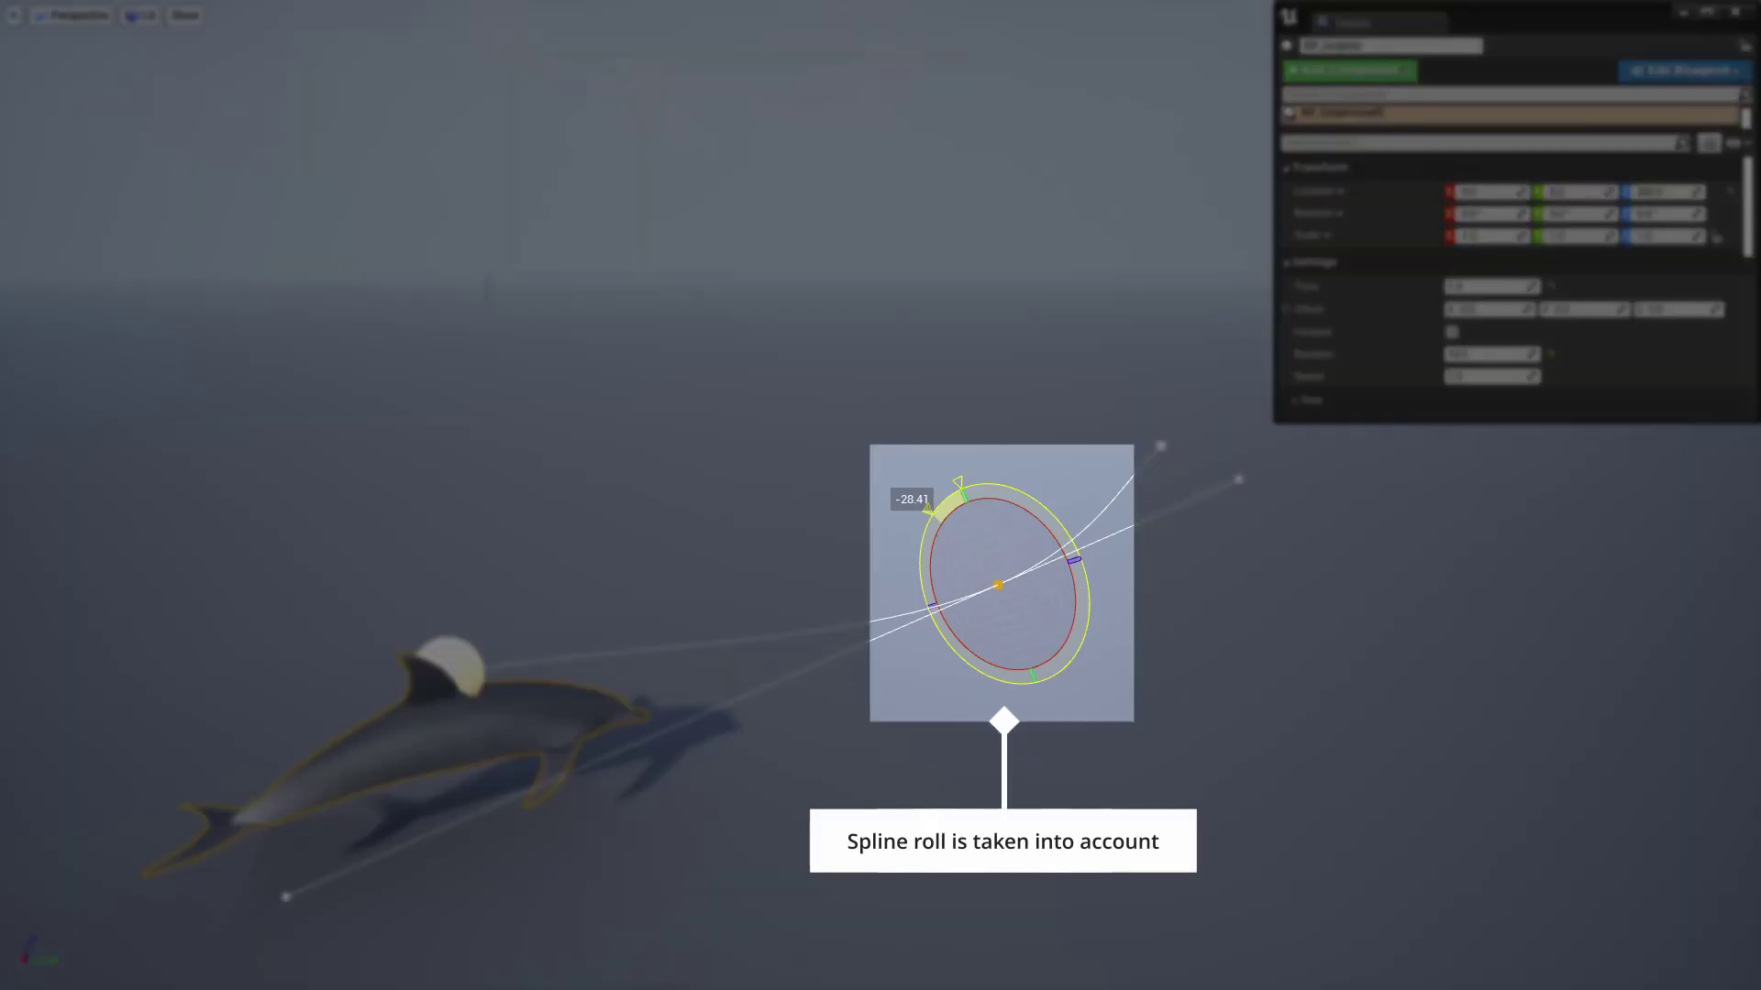
key(alt+p)
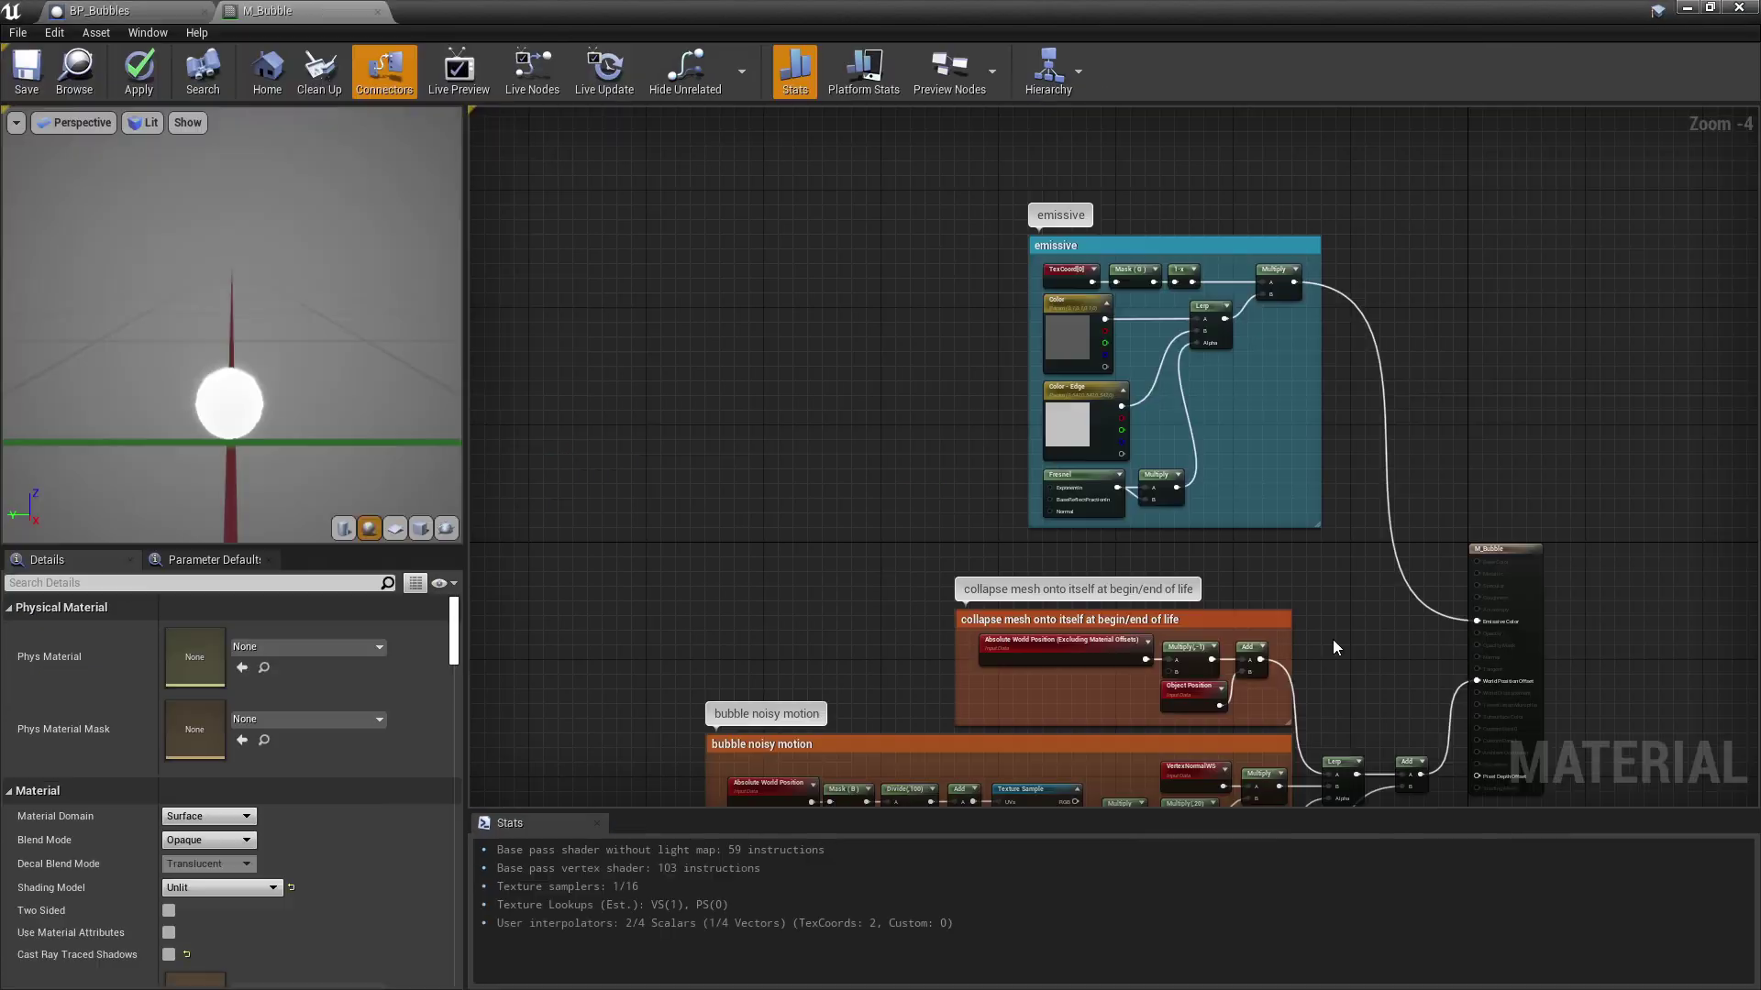
Step: Examine the noisy motion, lifetime mask and time loop node groups in the M_Bubble material graph
right_drag(1333, 640, 1368, 229)
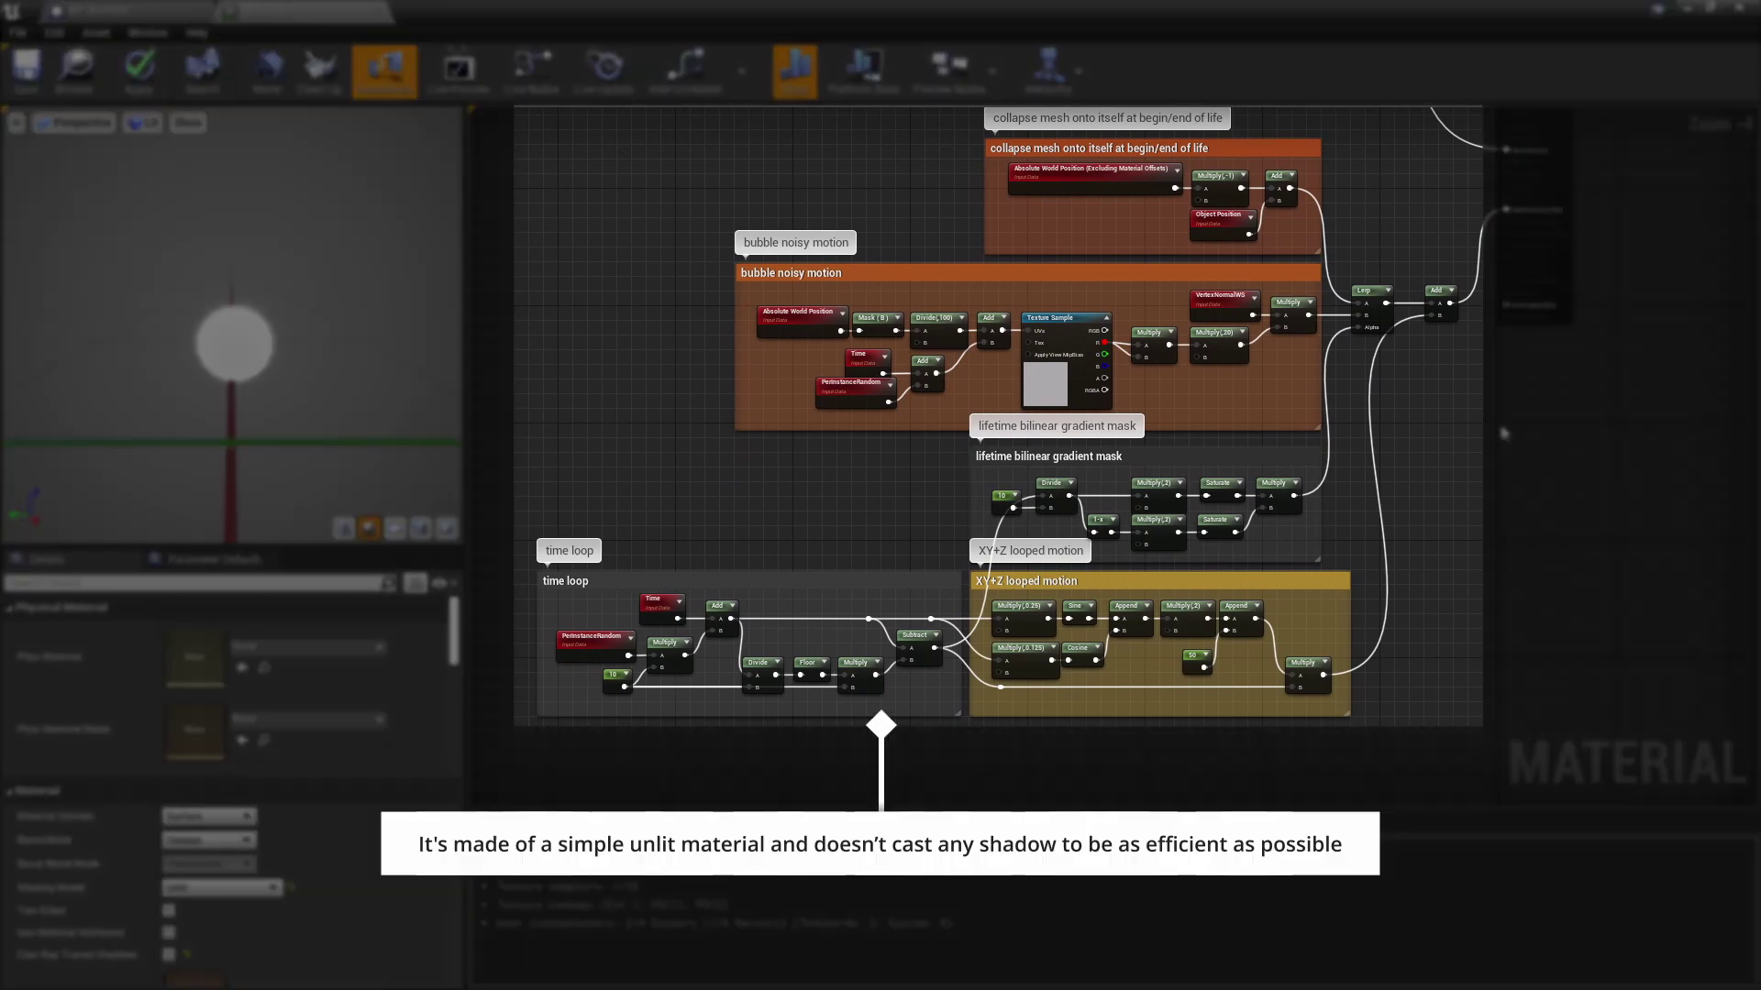